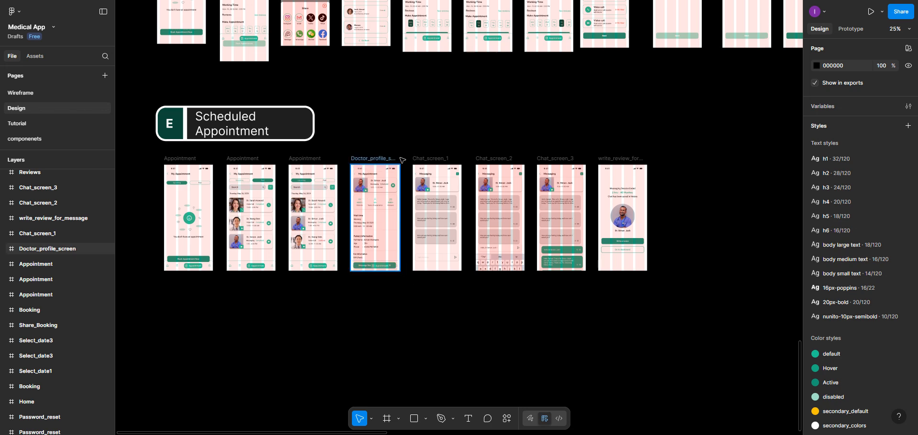
Duplicate the Doctor_profile_screen frame and place the copy directly below the original
click(367, 175)
scroll(367, 176, up, 5)
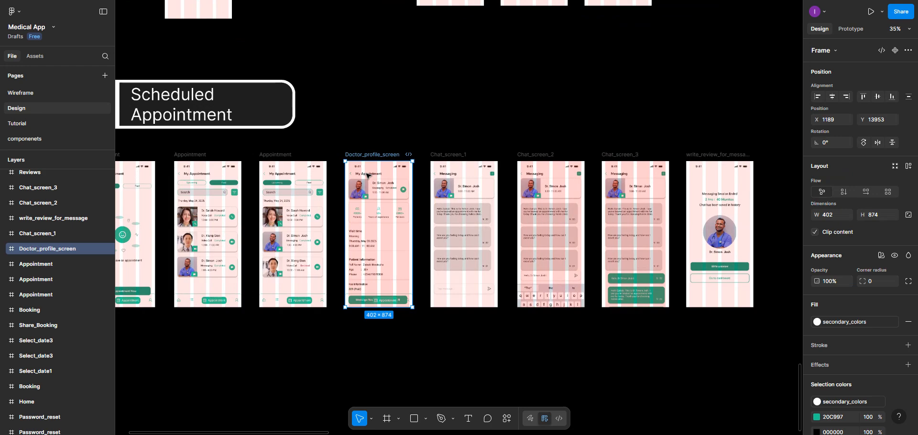
scroll(367, 175, down, 3)
scroll(369, 78, up, 1)
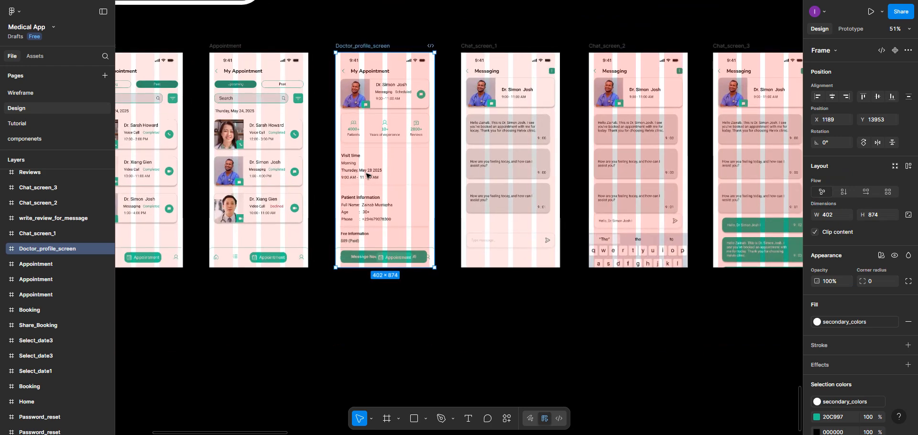
scroll(369, 57, down, 1)
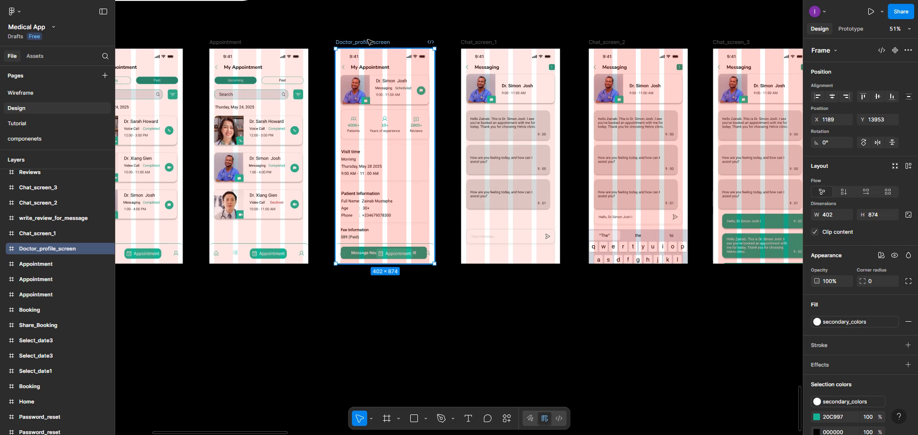
drag(368, 42, 368, 294)
scroll(369, 295, up, 3)
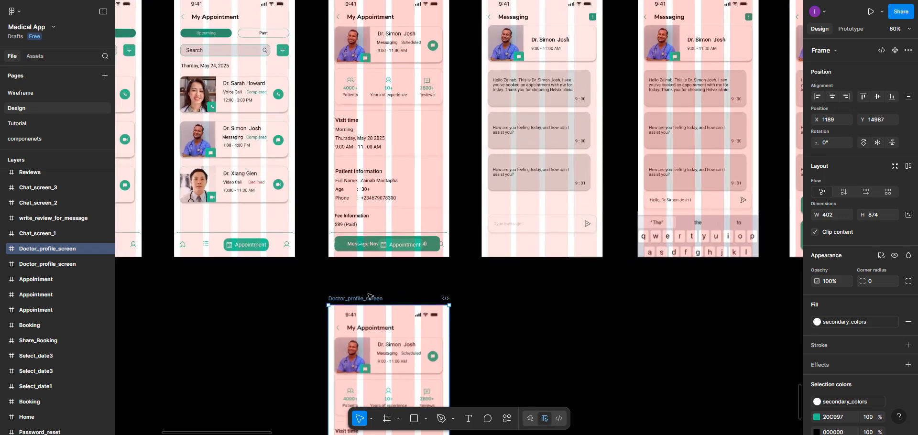
scroll(369, 296, down, 1)
scroll(368, 295, down, 3)
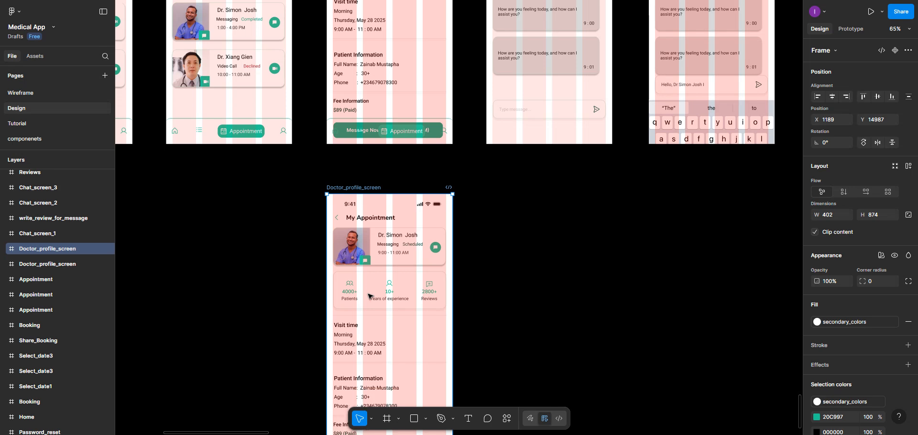
scroll(369, 295, down, 1)
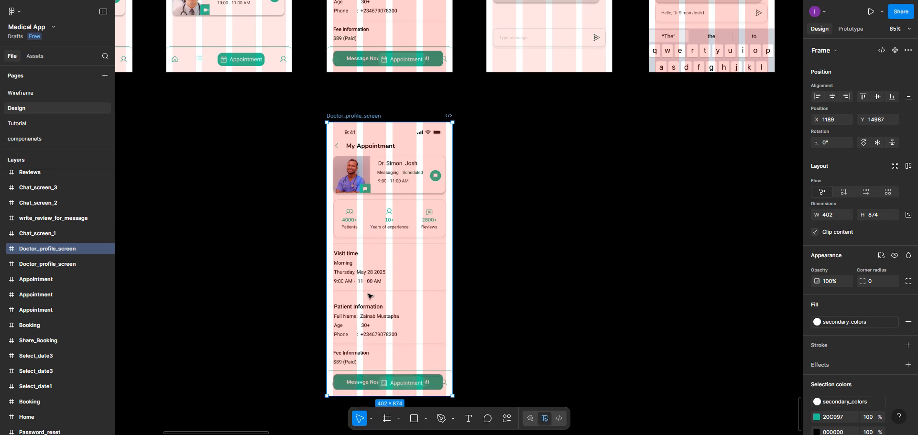
Examine the appointment and messaging screens next to the doctor profile for their card layouts and call-type icons
scroll(369, 295, right, 4)
scroll(368, 295, up, 1)
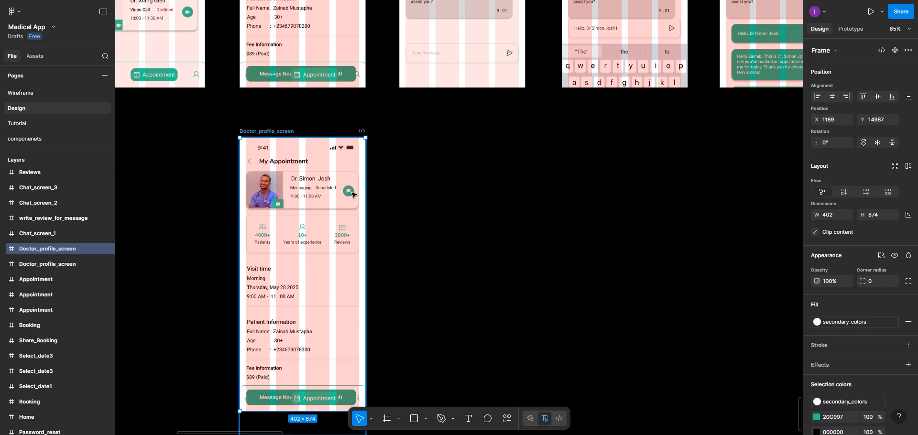
scroll(353, 194, up, 5)
scroll(354, 194, up, 5)
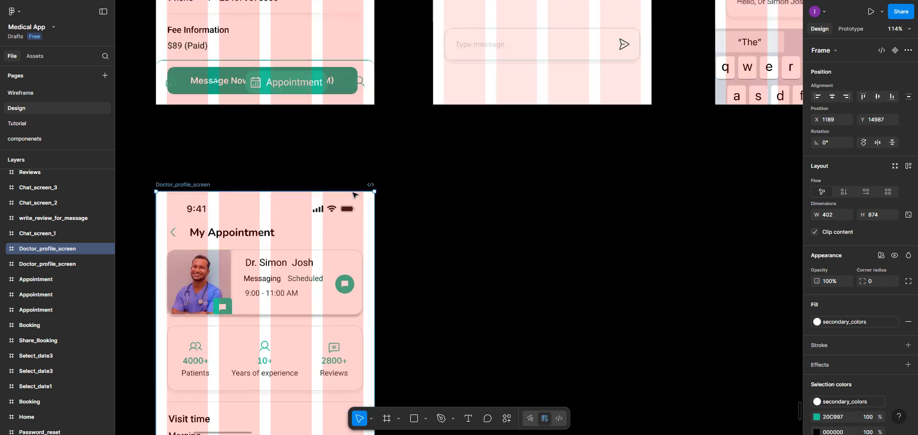
scroll(354, 195, up, 5)
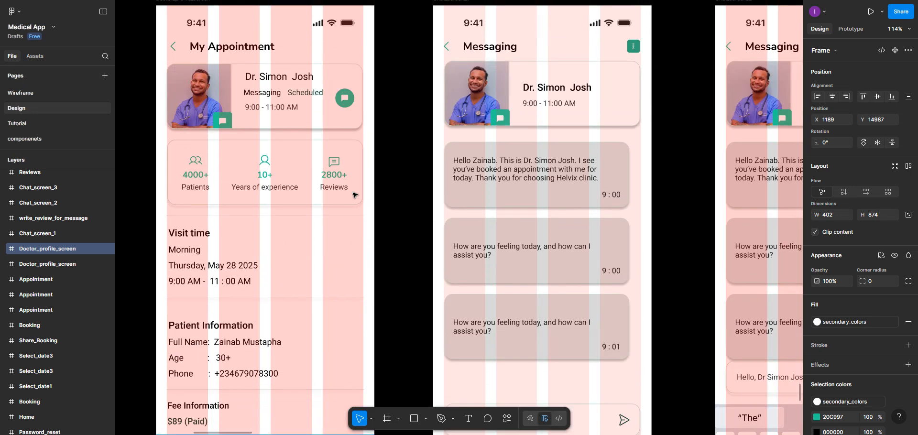
scroll(353, 193, left, 10)
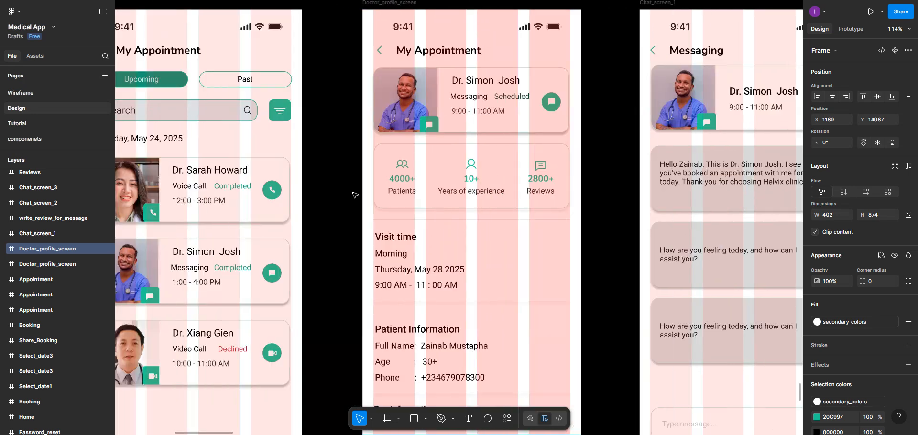
scroll(353, 194, left, 2)
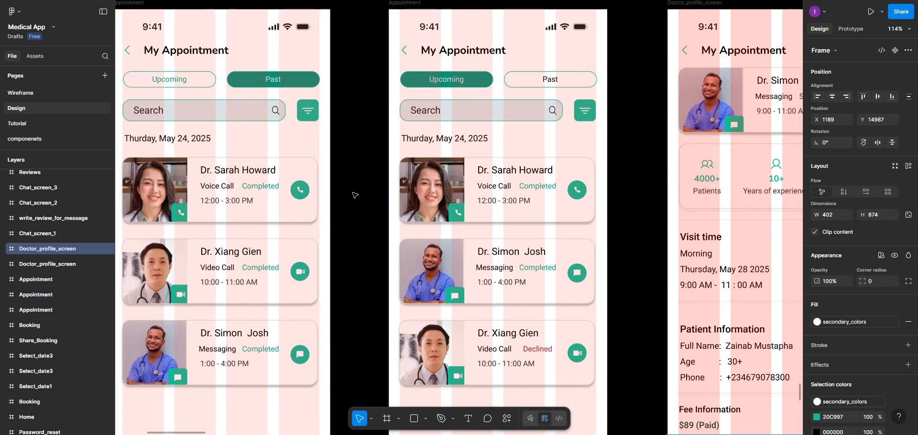
scroll(354, 195, down, 2)
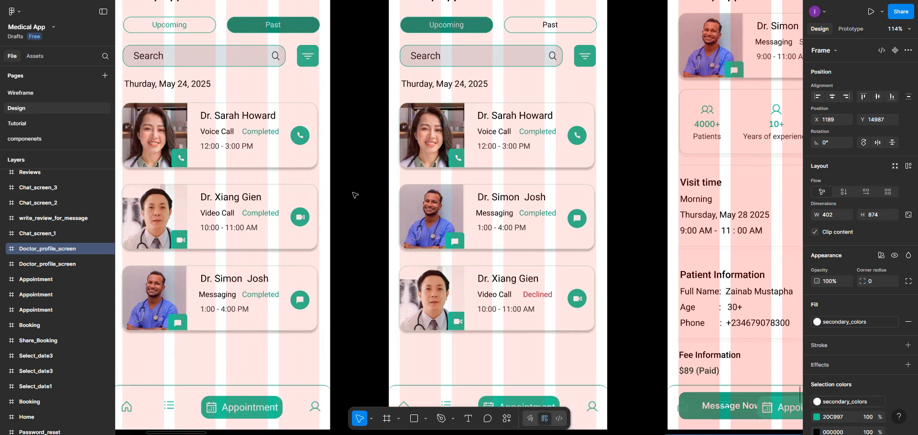
scroll(355, 195, down, 8)
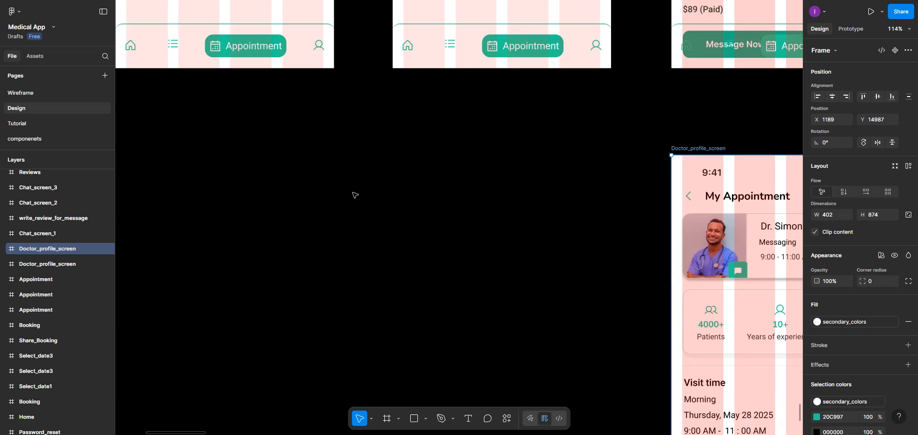
scroll(355, 195, right, 3)
scroll(354, 195, up, 5)
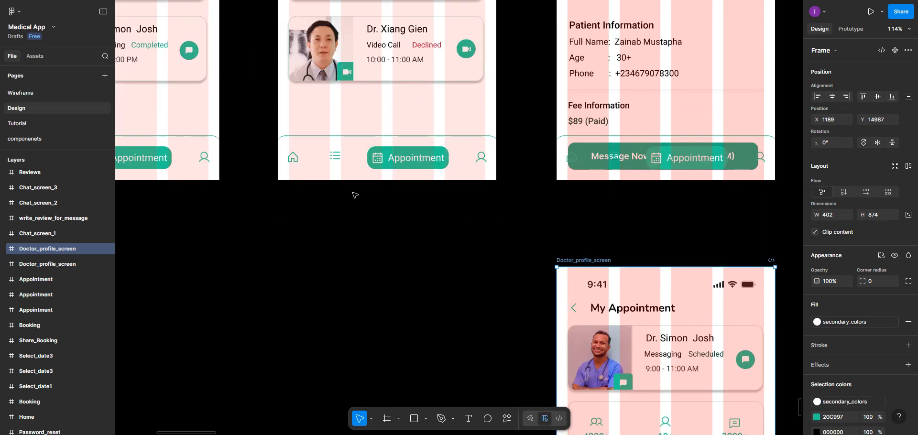
scroll(355, 195, up, 3)
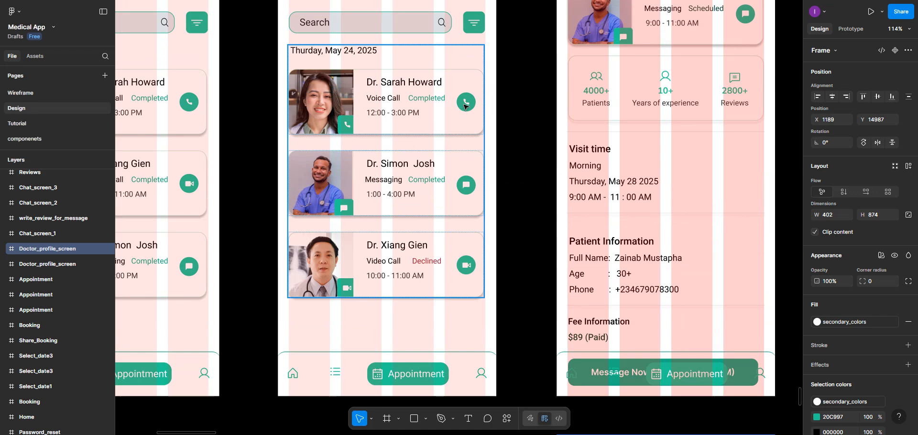
double_click(467, 105)
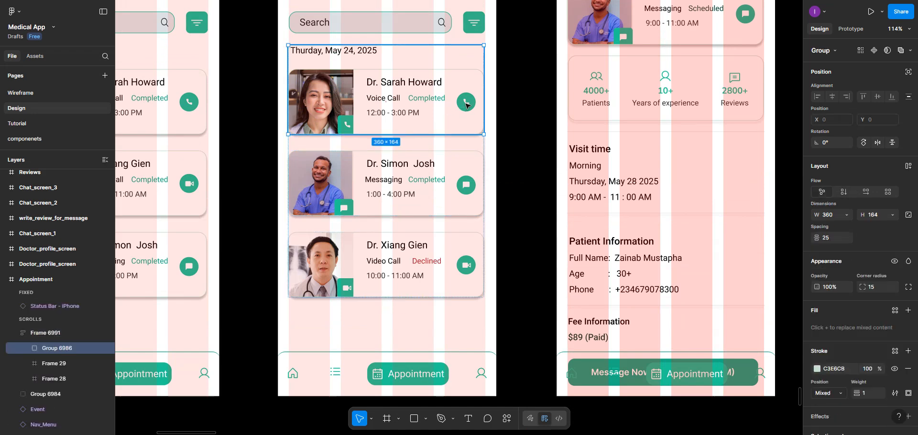
double_click(466, 105)
double_click(467, 105)
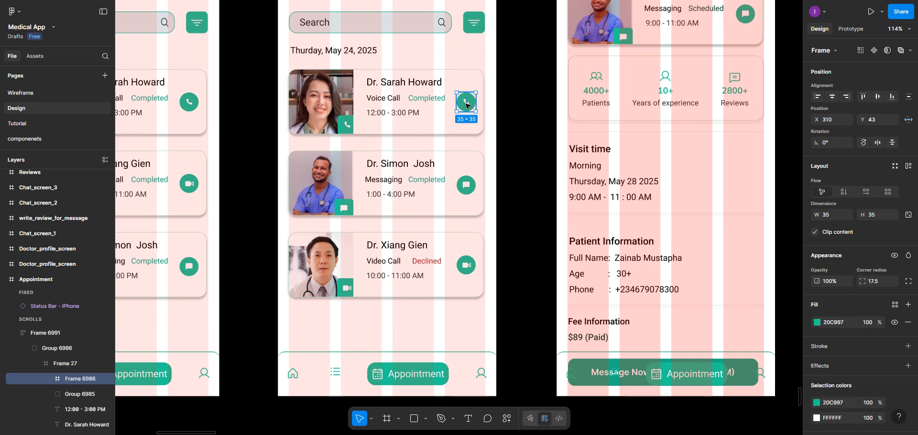
drag(467, 105, 603, 428)
scroll(580, 381, down, 5)
scroll(580, 381, down, 5)
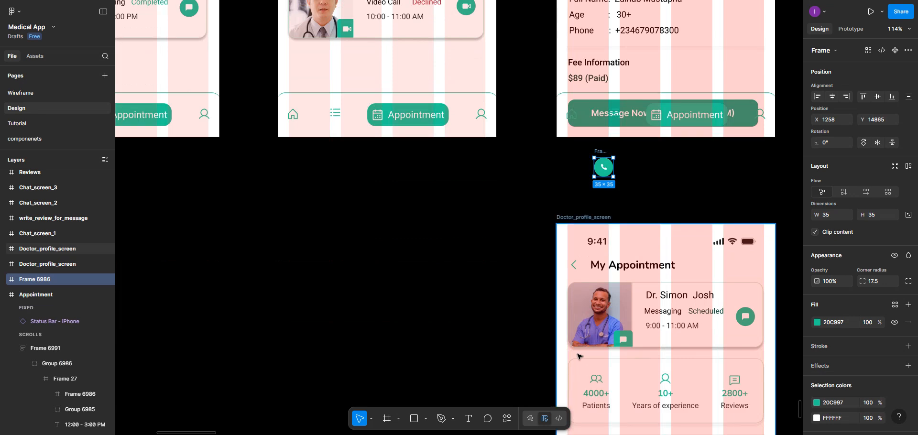
scroll(579, 311, right, 10)
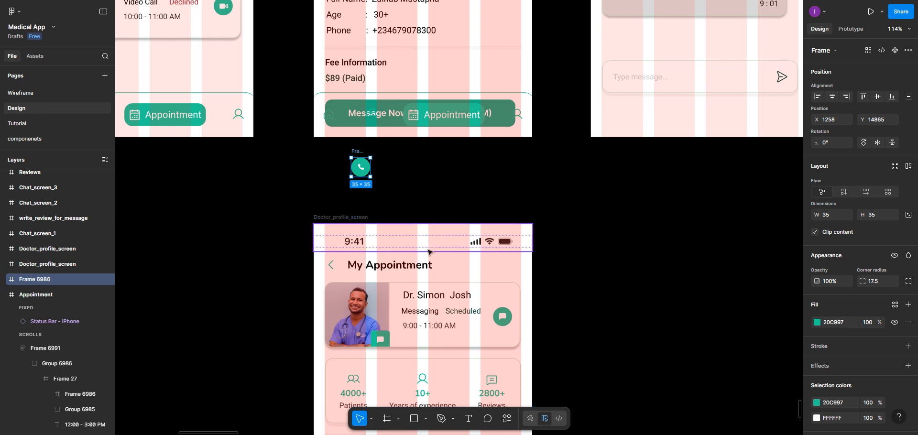
key(Delete)
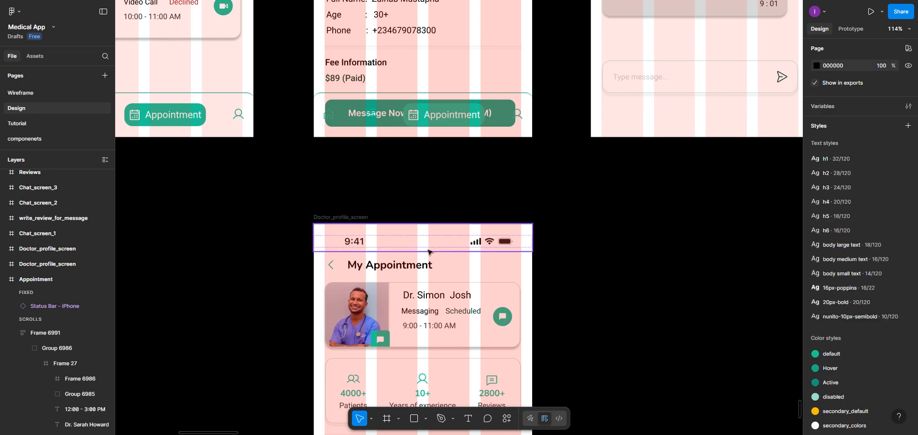
Copy the Voice Call doctor card from the Upcoming appointment screen onto the duplicated Doctor_profile_screen
scroll(349, 260, up, 4)
scroll(349, 260, down, 4)
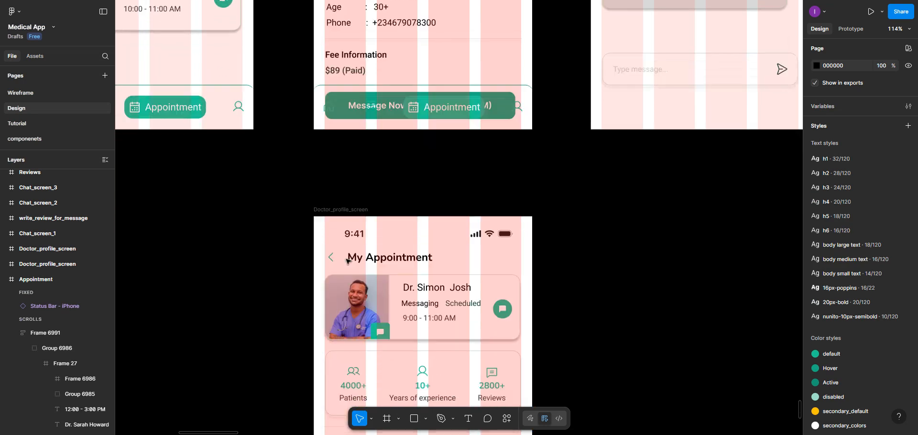
scroll(348, 260, down, 2)
scroll(347, 260, left, 5)
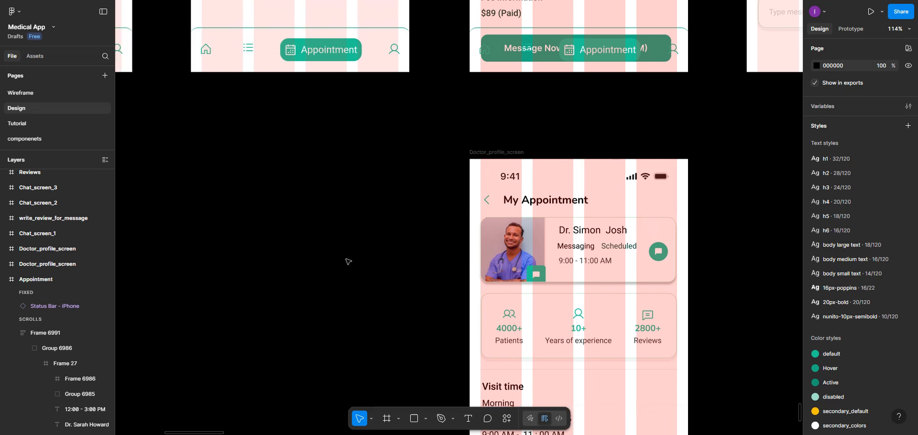
scroll(348, 260, down, 9)
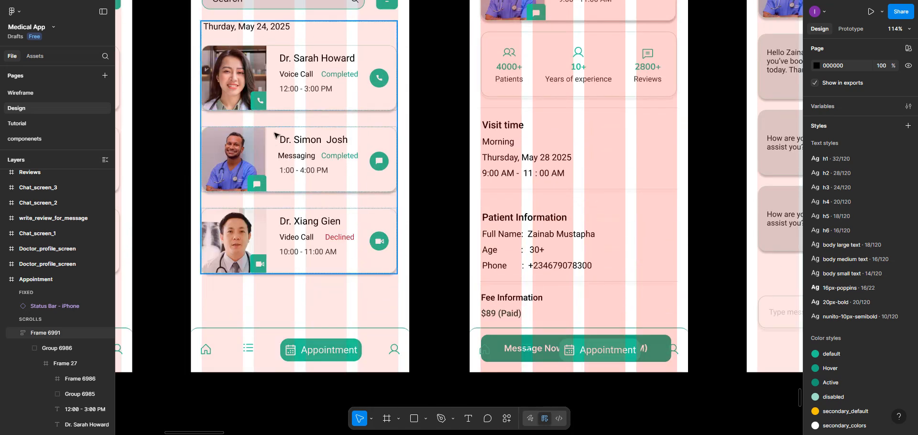
click(276, 105)
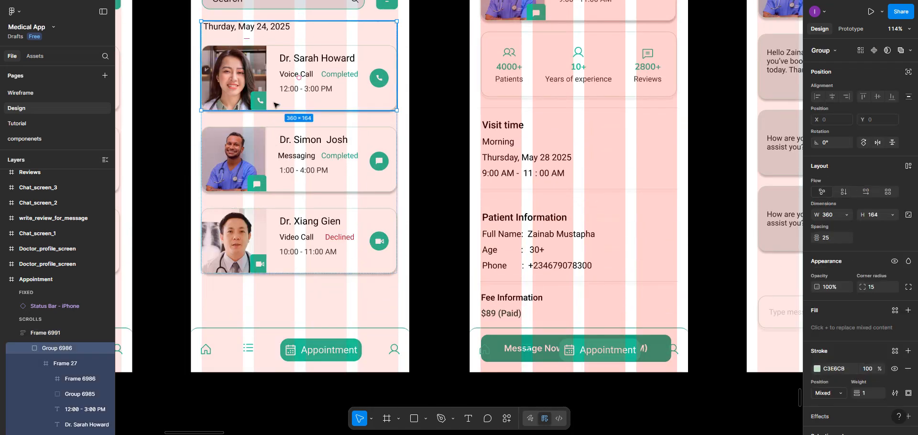
double_click(276, 105)
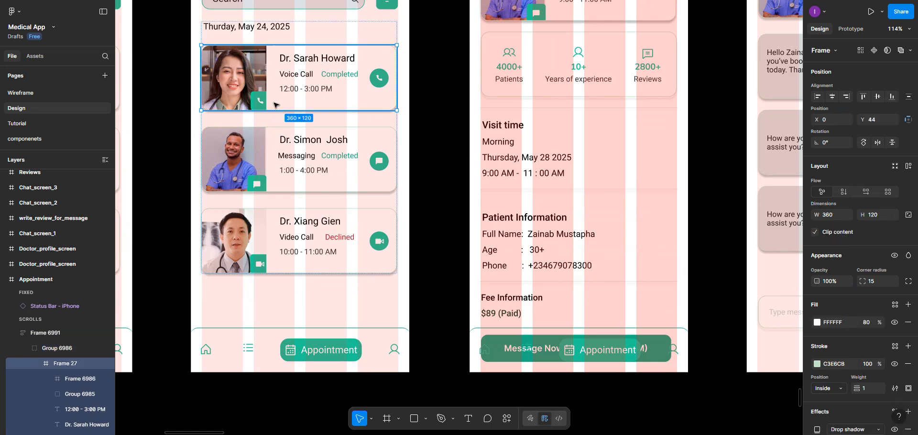
drag(276, 105, 587, 417)
scroll(587, 417, down, 3)
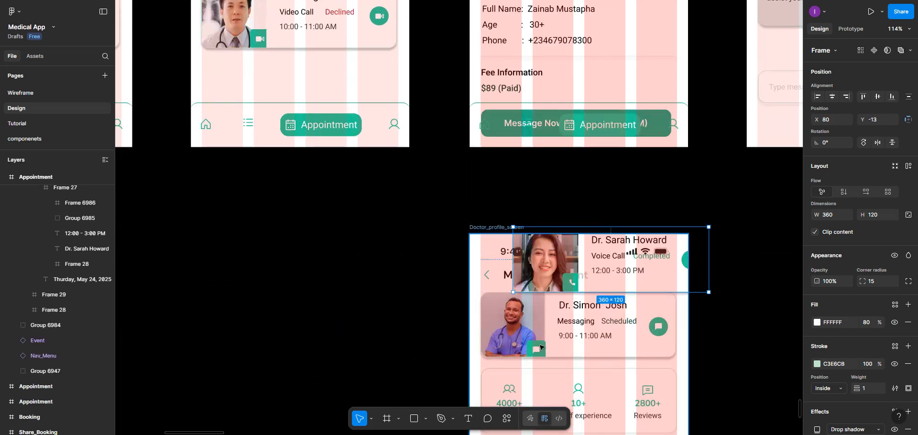
Replace the messaging doctor card on the duplicated profile screen with the Voice Call card, centred horizontally at Y 107
click(539, 325)
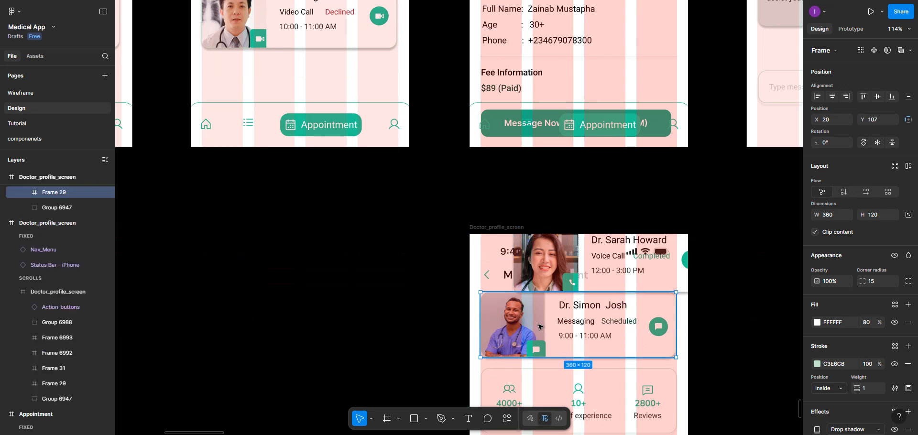
key(Delete)
click(536, 274)
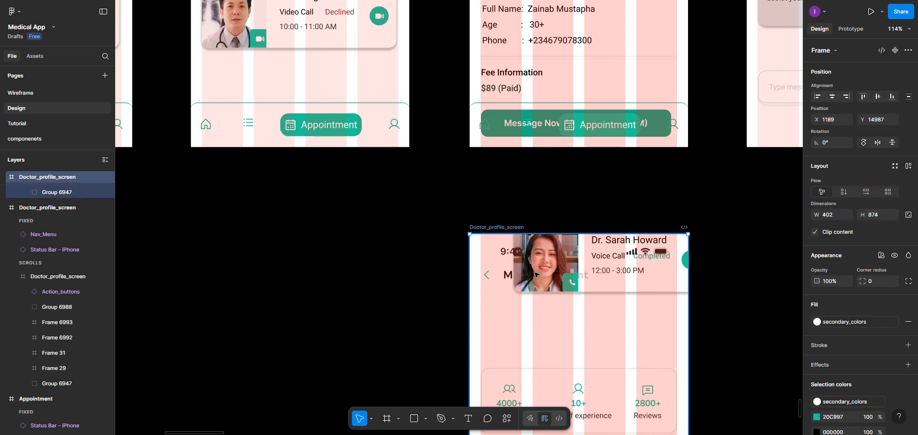
double_click(535, 273)
drag(535, 274, 502, 340)
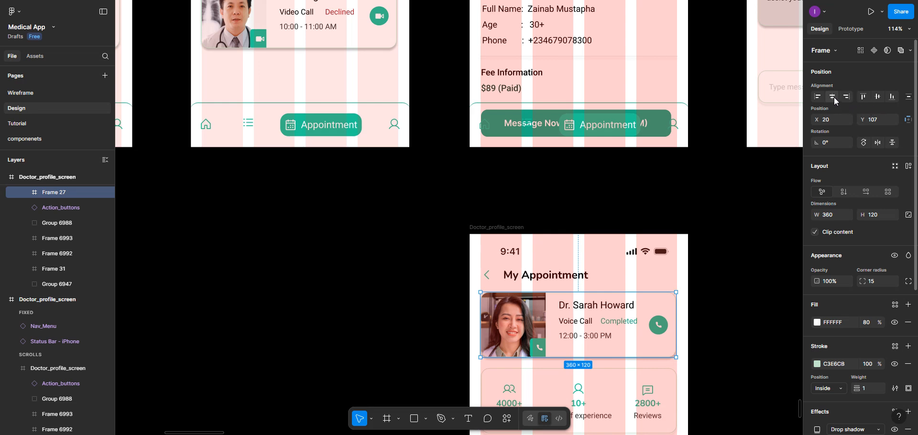
click(832, 97)
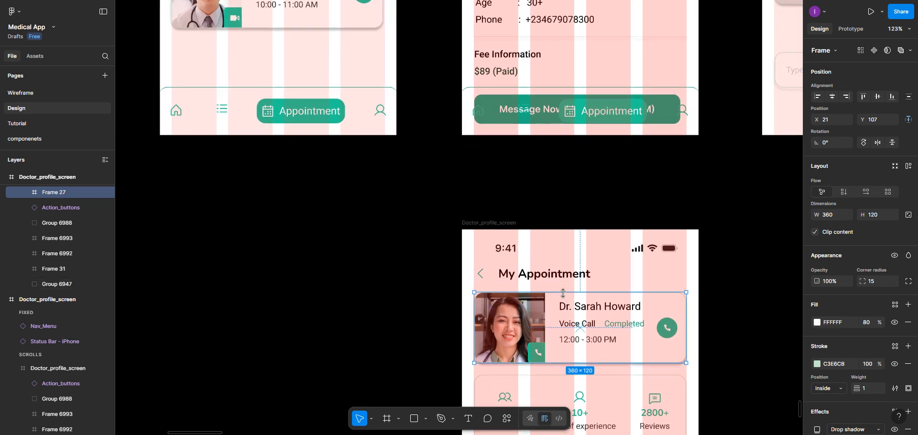
Set the status text on the duplicated profile screen's Voice Call doctor card to "Scheduled", matching the original messaging screen
scroll(563, 293, up, 2)
scroll(562, 293, right, 3)
scroll(562, 293, right, 3)
scroll(448, 252, up, 10)
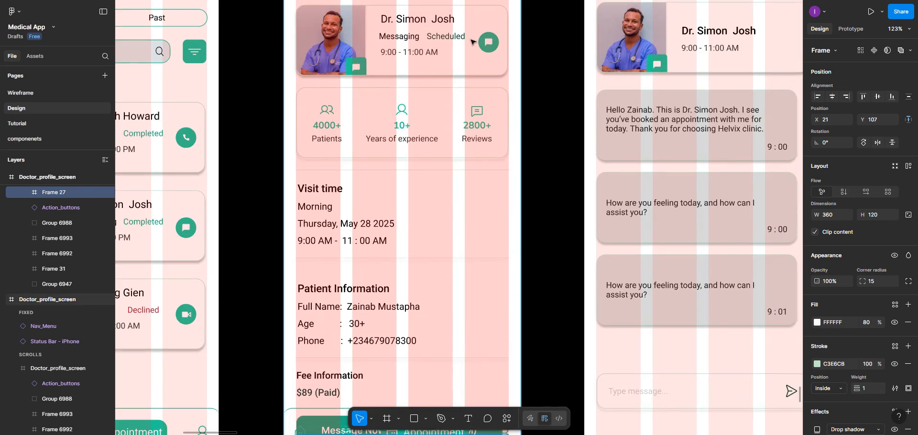
scroll(432, 186, down, 4)
scroll(431, 186, down, 8)
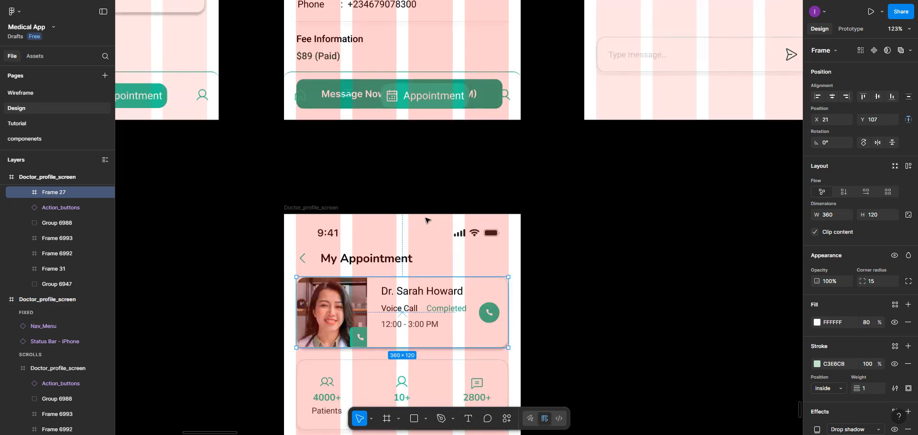
double_click(448, 313)
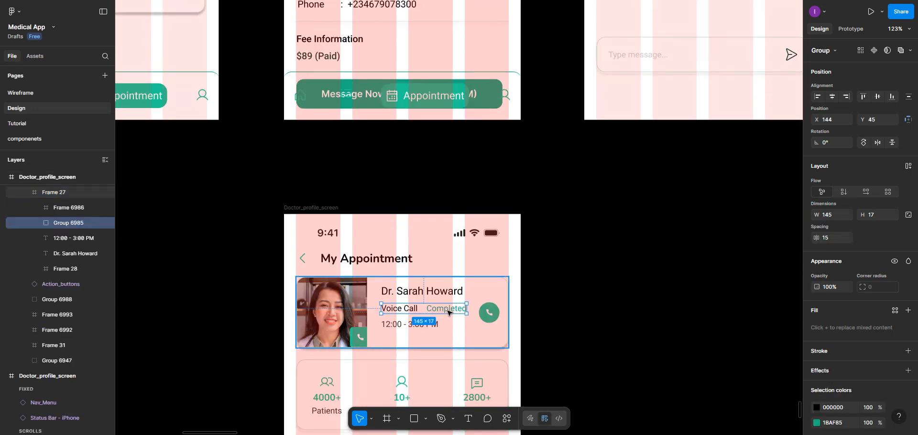
double_click(448, 312)
double_click(449, 312)
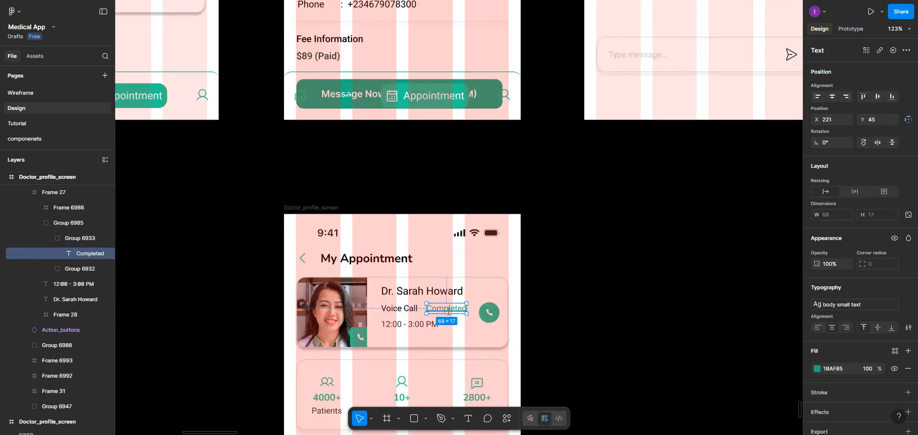
double_click(448, 312)
text(S)
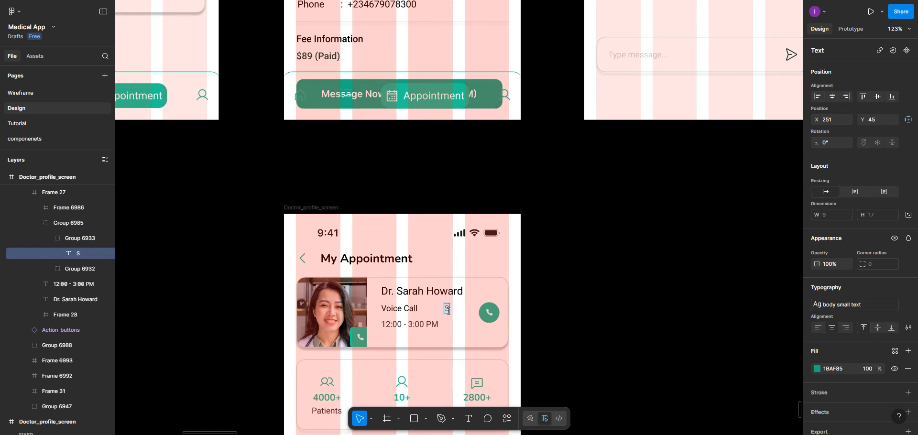
text(cheduled)
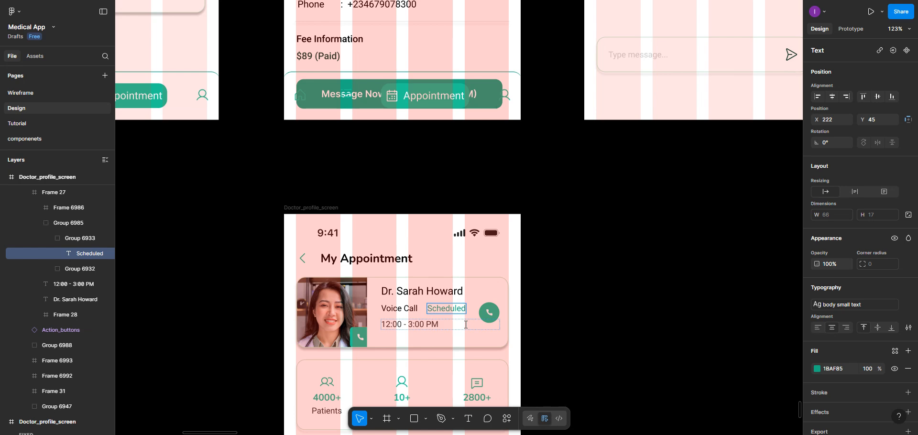
Duplicate the voice call Doctor_profile_screen frame and place the copy beside it at X 1670, Y 14987
scroll(465, 325, down, 4)
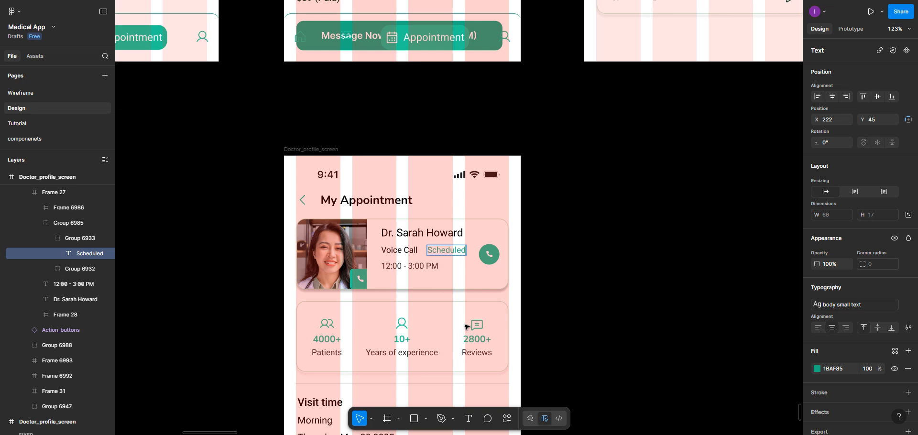
scroll(465, 327, down, 3)
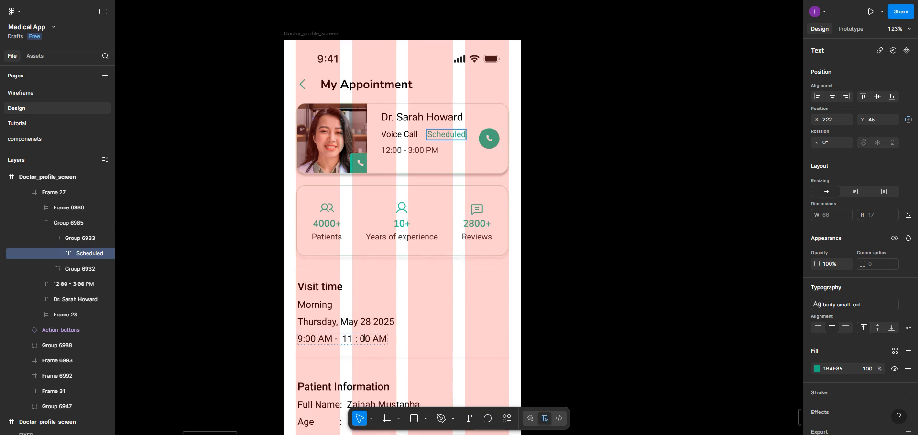
scroll(402, 339, down, 2)
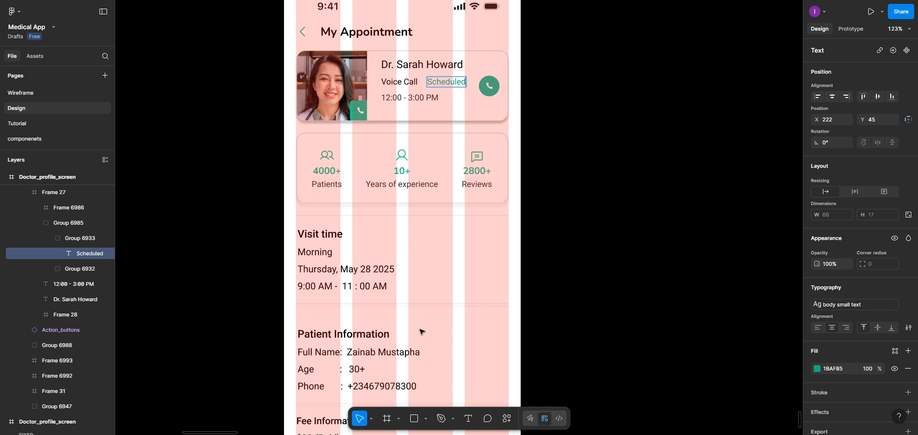
scroll(421, 332, down, 2)
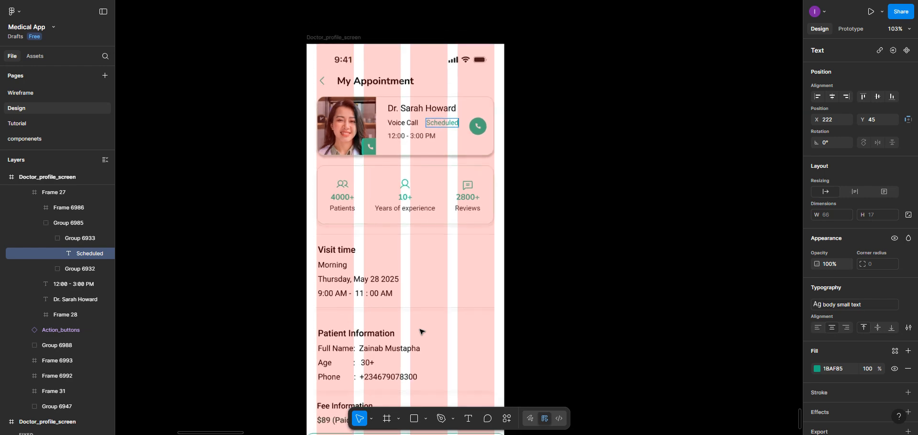
scroll(425, 232, right, 5)
scroll(424, 230, right, 1)
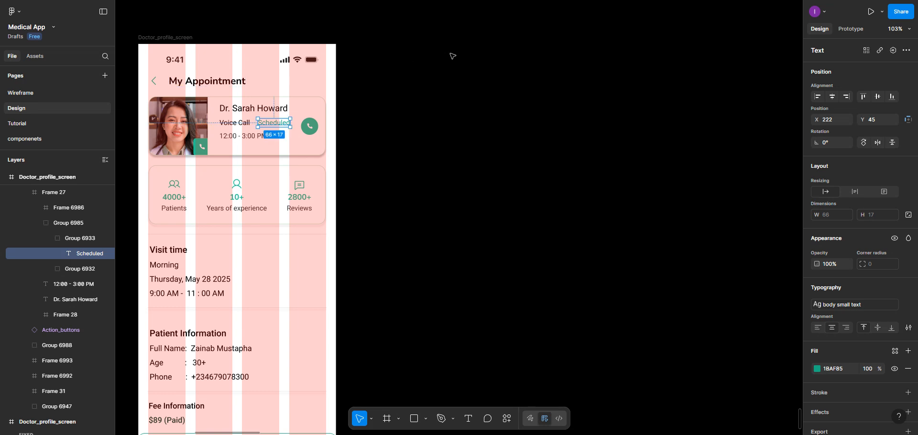
click(170, 38)
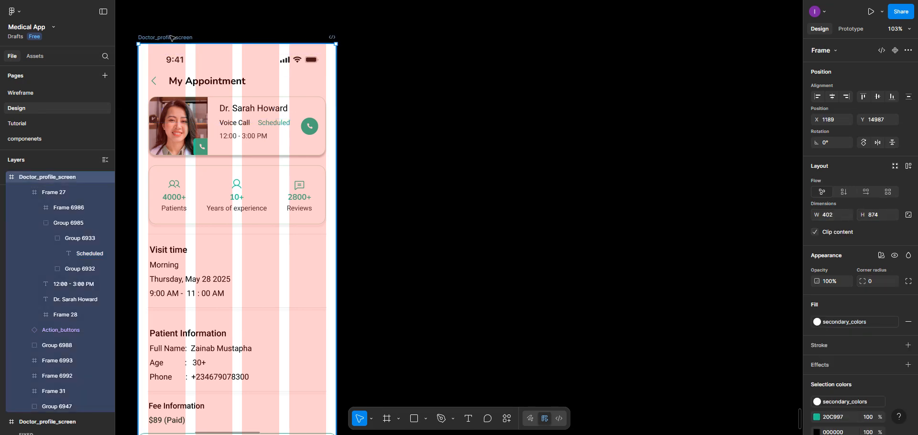
drag(170, 38, 409, 34)
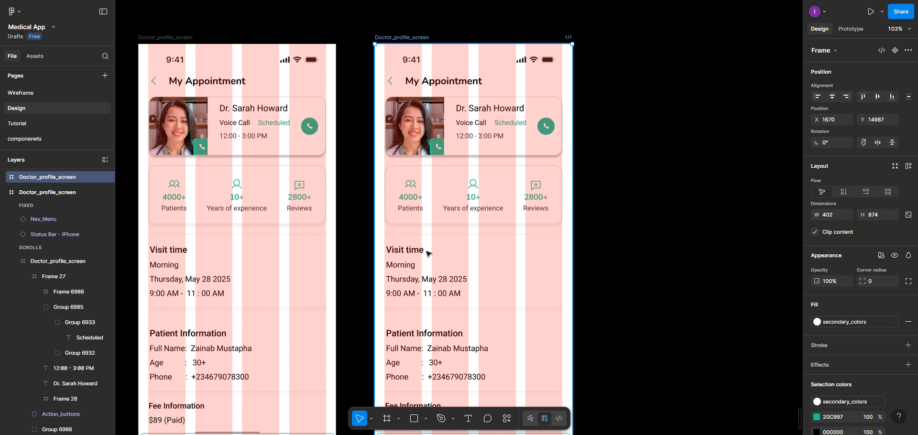
Delete the My Appointment header, doctor card, statistics card, Visit time and Patient Information sections from the new copy
click(454, 87)
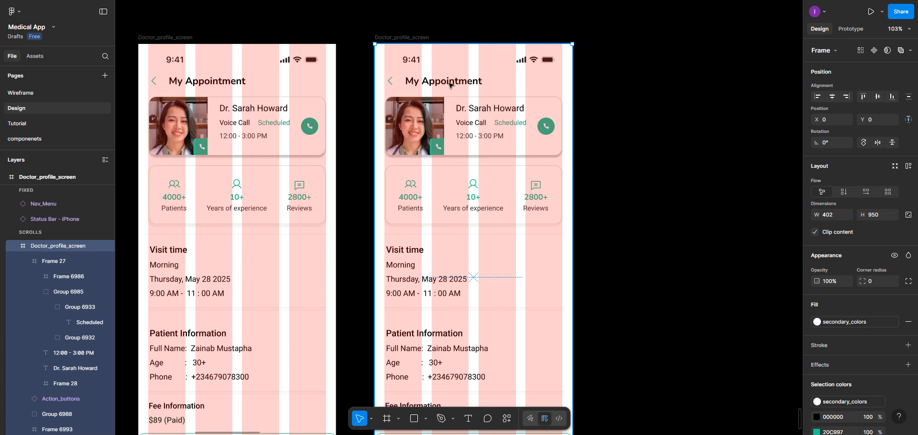
click(450, 85)
click(451, 149)
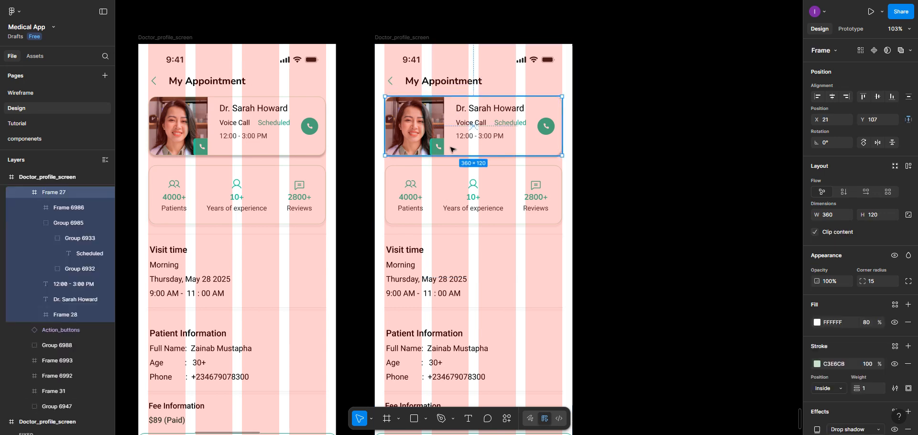
shift+click(438, 83)
shift+click(455, 178)
shift+click(439, 266)
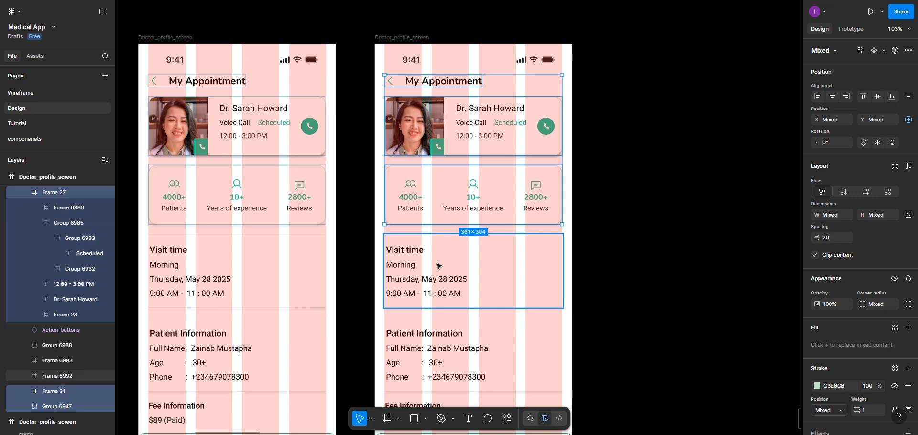
shift+click(445, 318)
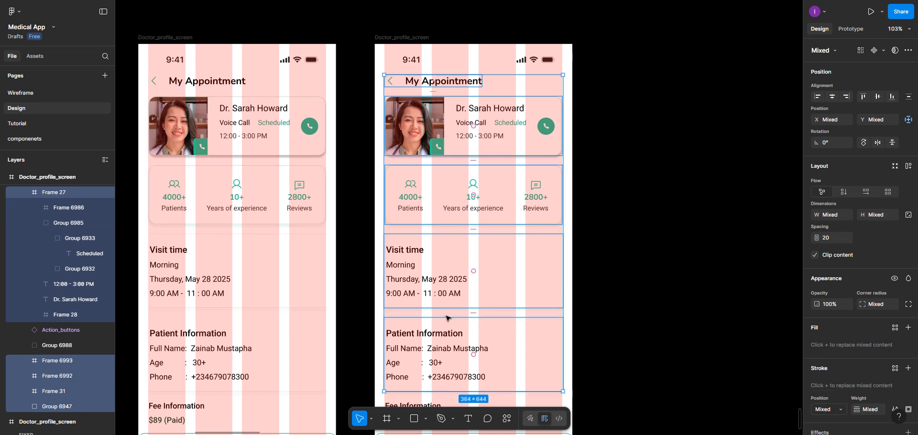
key(Delete)
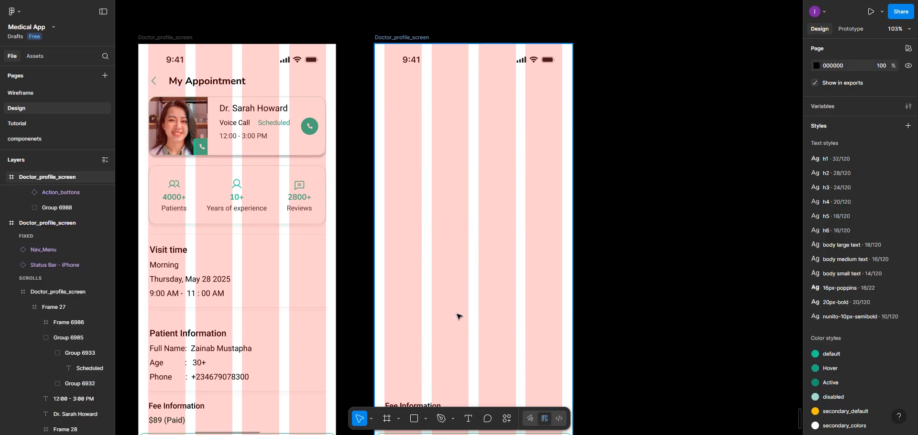
Delete the Fee Information group, navigation menu and Message Now button from the new copy, keeping only its status bar
scroll(463, 309, down, 1)
scroll(463, 308, down, 4)
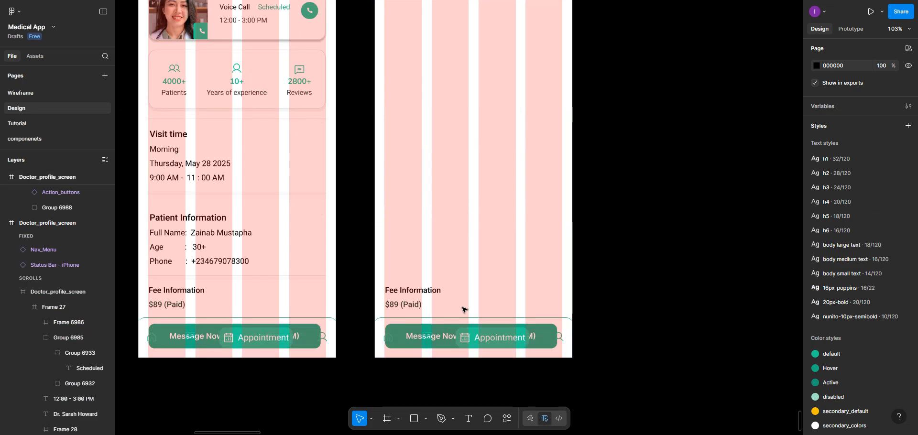
click(418, 301)
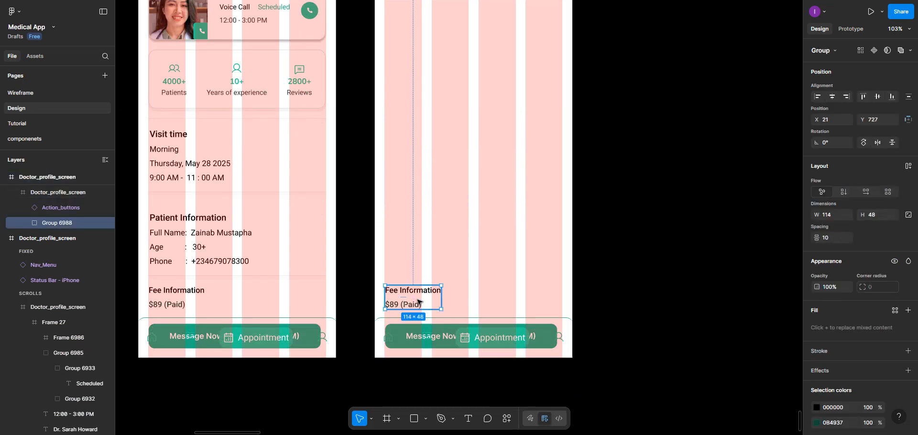
shift+click(422, 341)
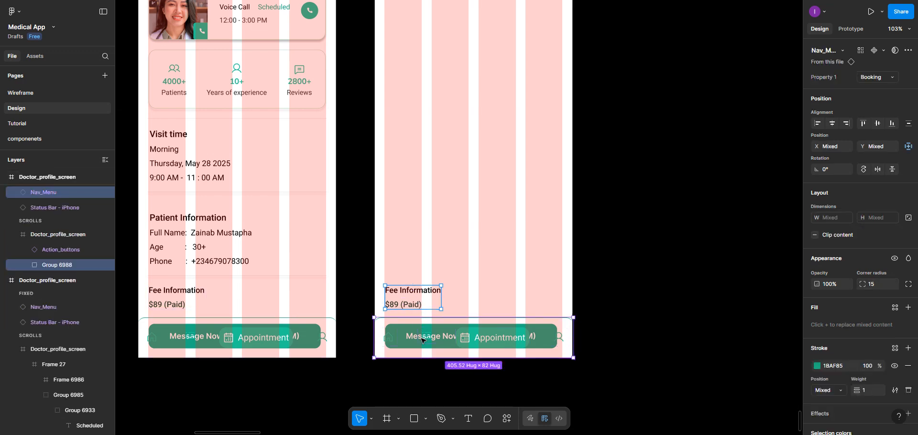
key(Delete)
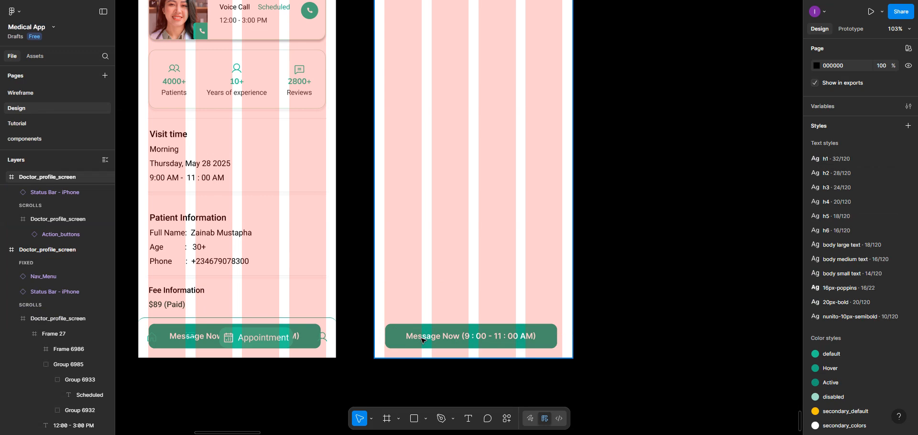
click(422, 340)
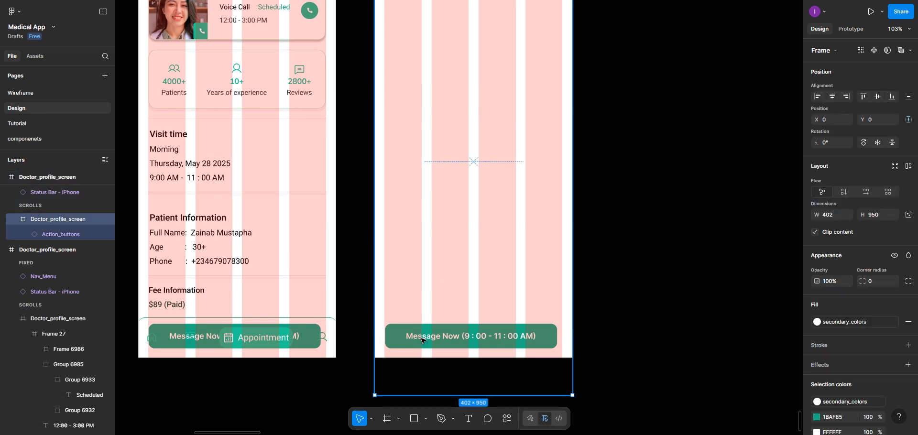
click(422, 341)
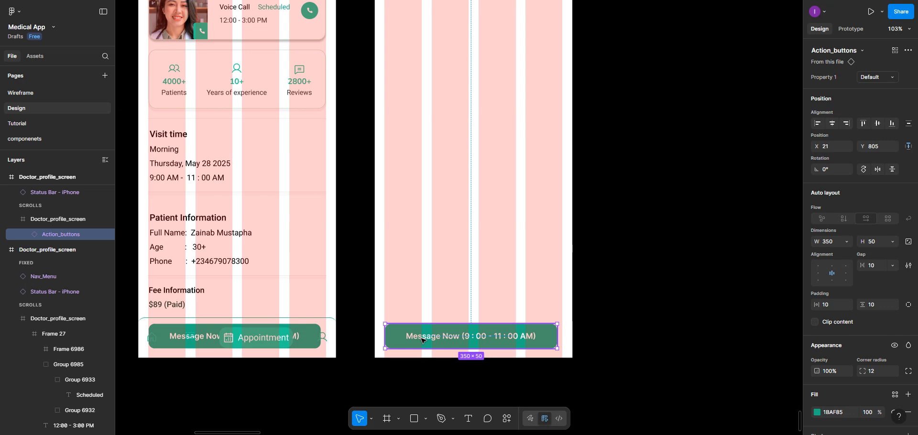
key(Delete)
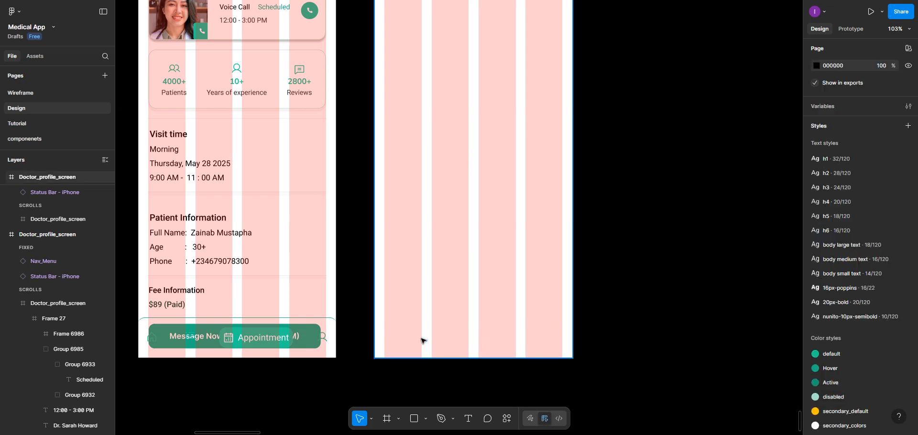
Draw a square frame near the middle of the emptied screen at X 96, Y 324 and size it to 200 × 200
click(388, 419)
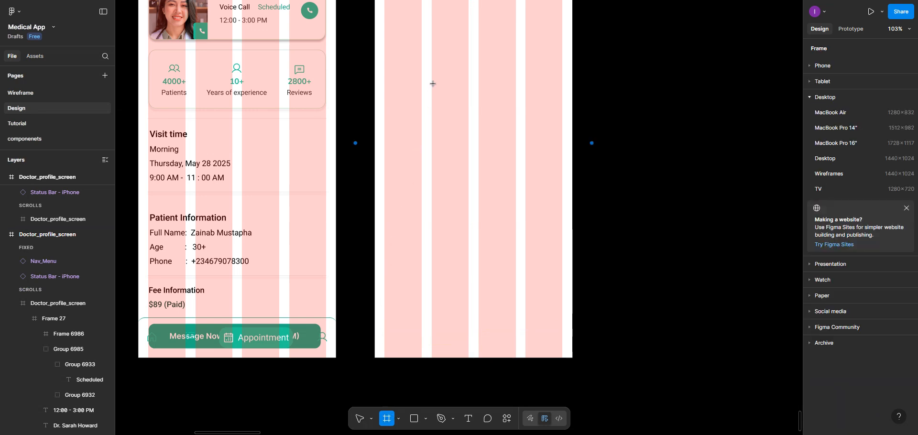
drag(433, 83, 477, 176)
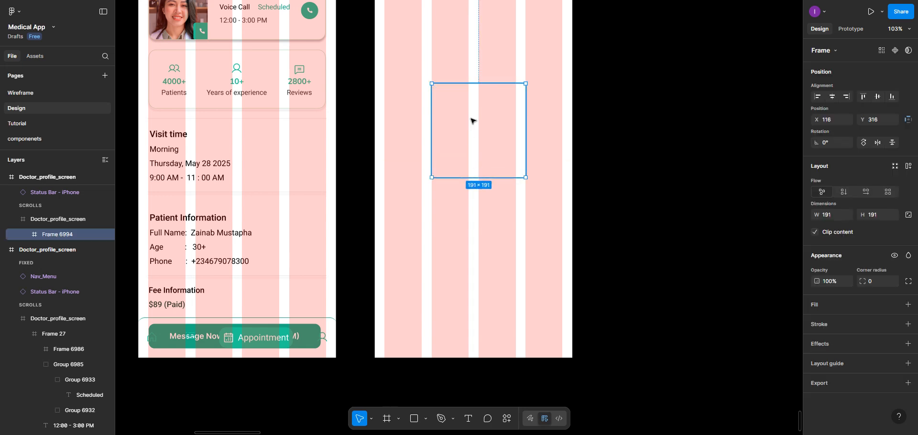
drag(473, 121, 460, 125)
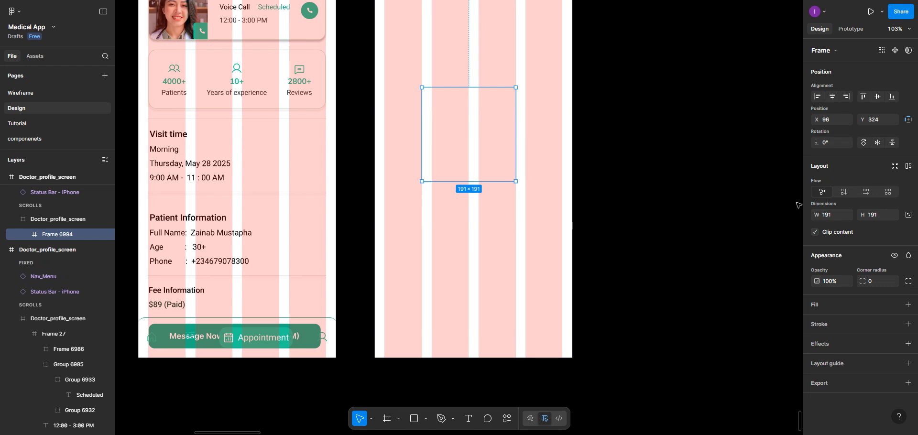
click(825, 216)
text(200)
click(867, 217)
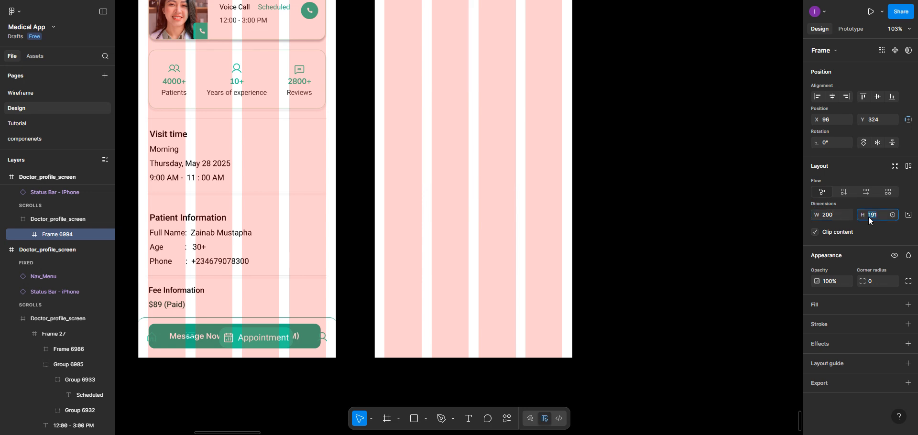
text(200)
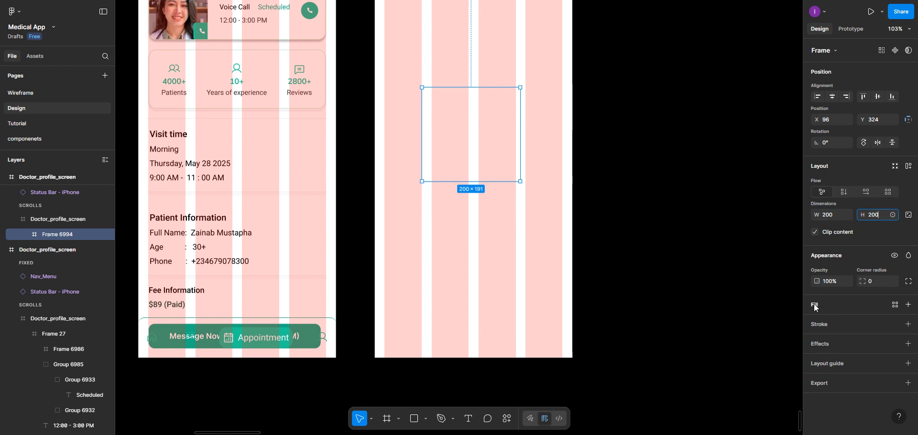
Give the square frame a black 000000 inside stroke of weight 1 and a corner radius of 100 to form a circle
click(907, 324)
click(817, 342)
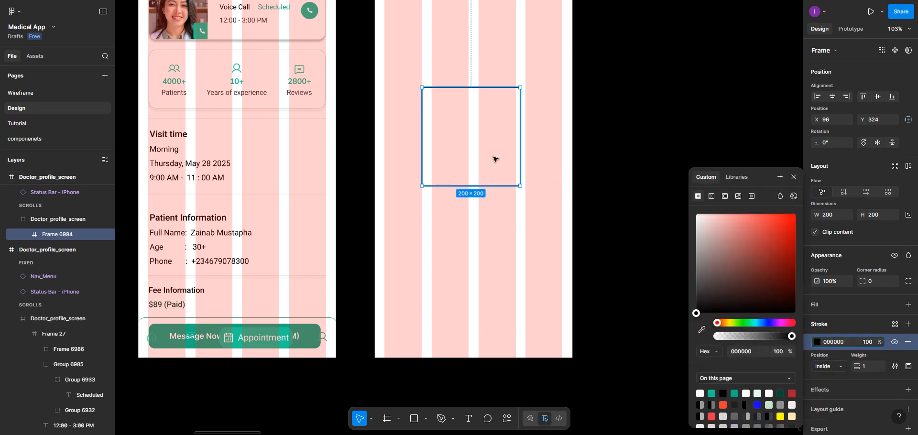
click(876, 283)
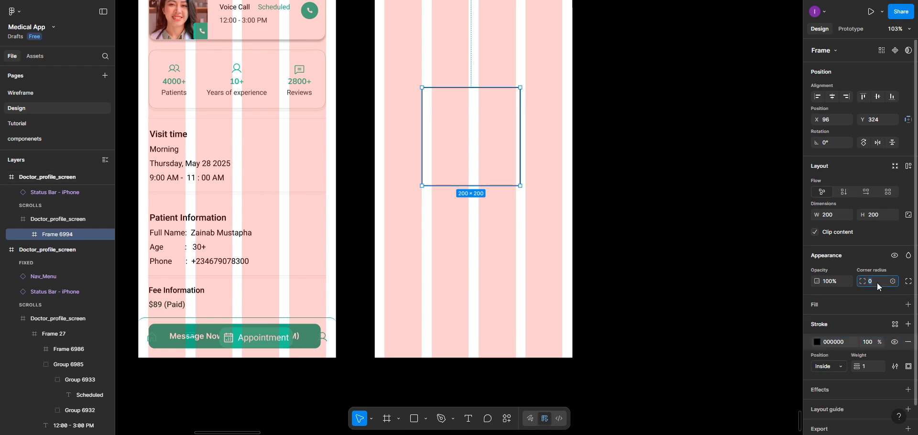
key(Return)
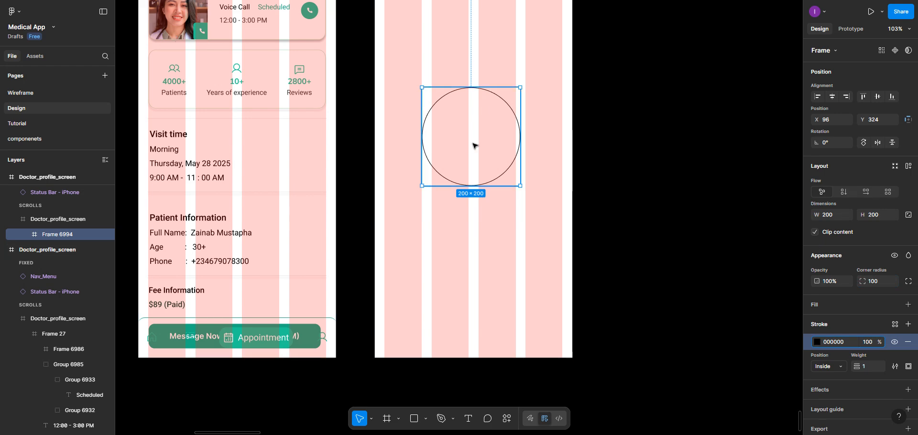
Copy the doctor photo from the appointment card into the emptied screen at X 154, Y 188, overlapping the circle moved to X 121, Y 213
scroll(475, 146, up, 3)
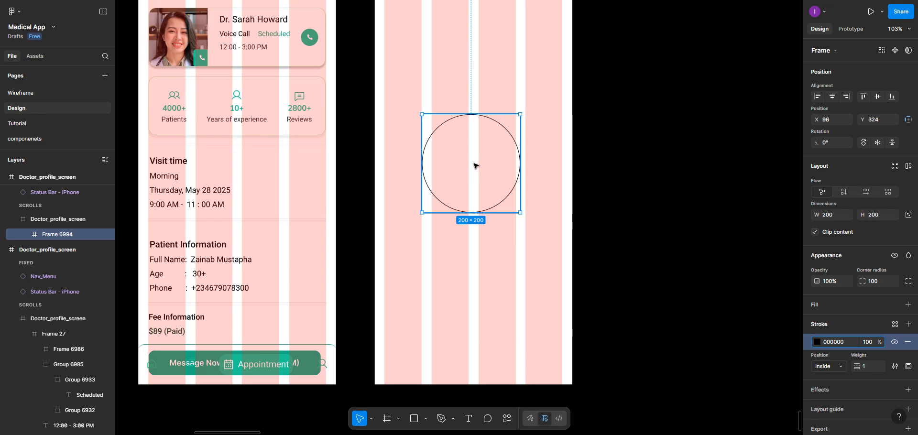
double_click(177, 40)
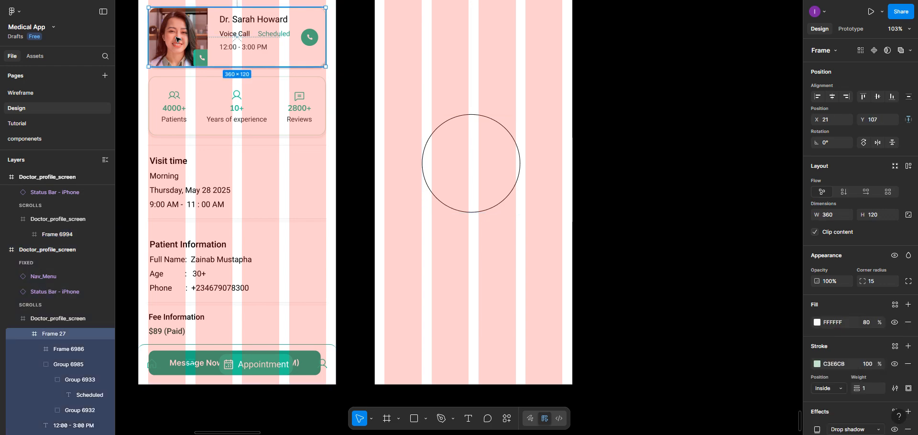
double_click(177, 39)
double_click(177, 39)
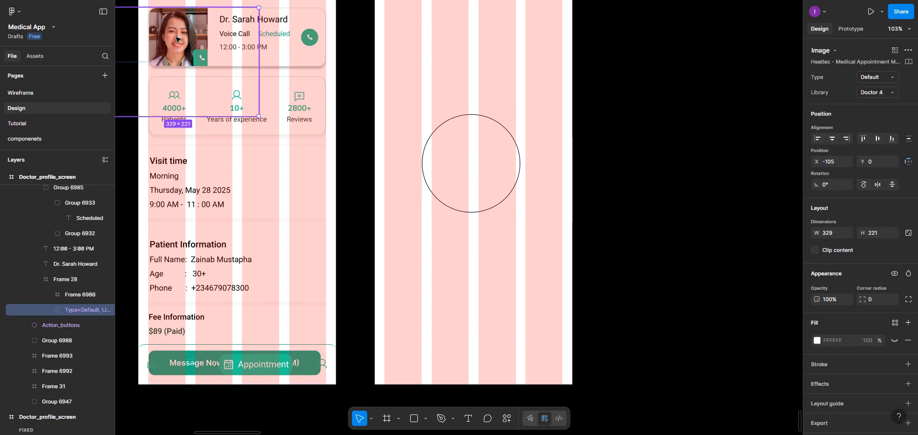
drag(177, 39, 476, 168)
drag(457, 123, 469, 68)
drag(486, 222, 549, 113)
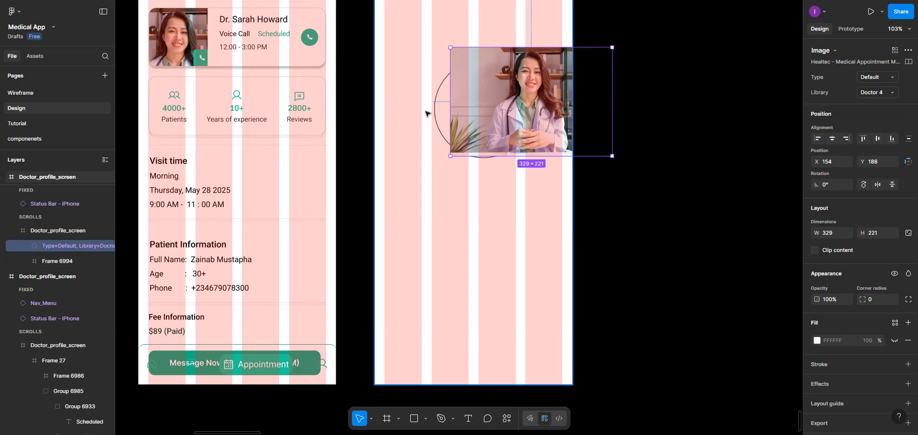
Separate the circle from the doctor photo and move the photo out of the screen onto the empty canvas beside it
click(436, 114)
right_click(493, 110)
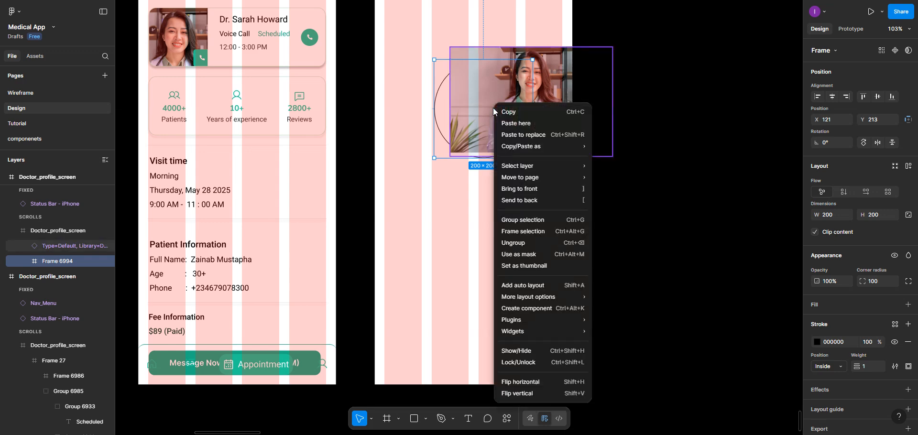
click(510, 135)
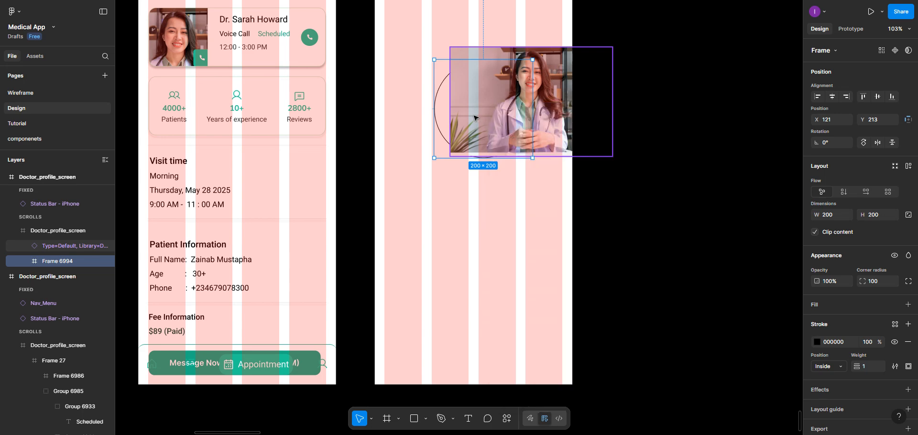
drag(463, 115, 425, 223)
drag(509, 92, 488, 198)
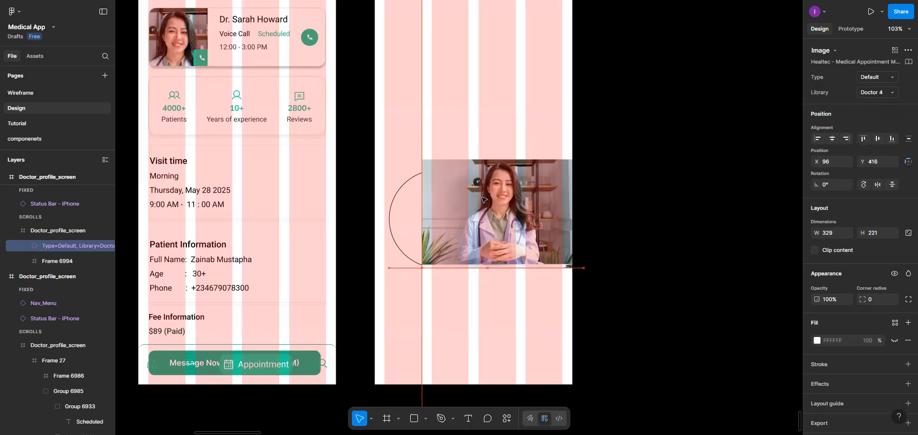
drag(594, 186, 691, 172)
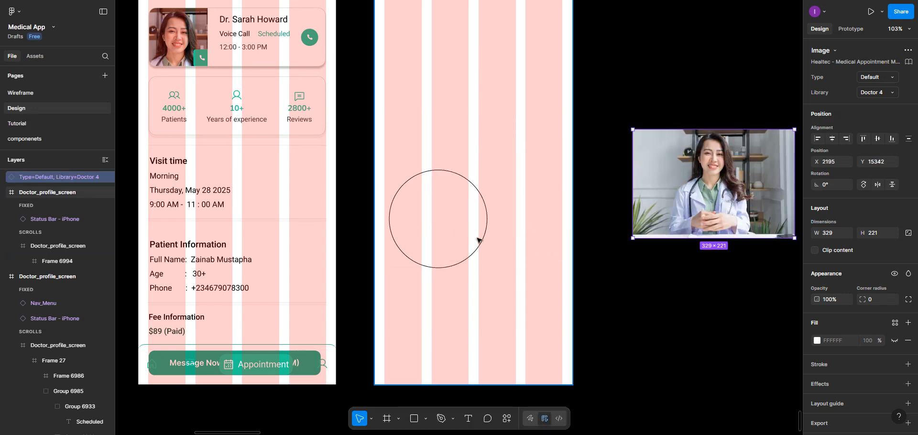
click(565, 265)
drag(565, 264, 714, 300)
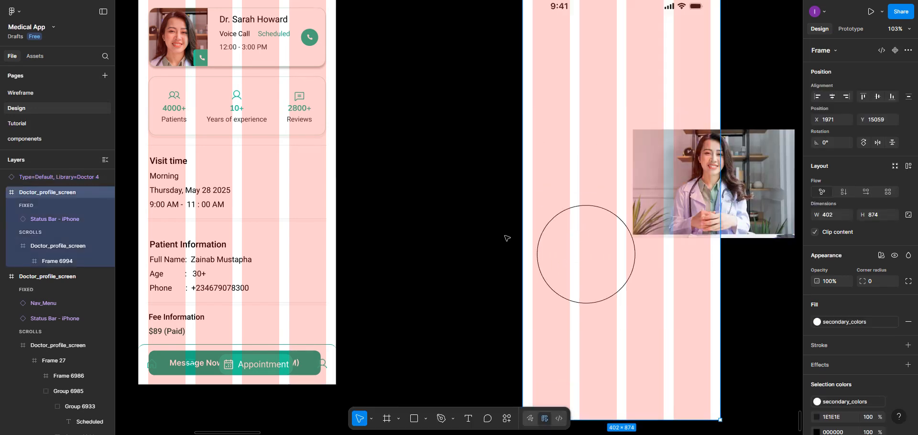
key(ctrl+z)
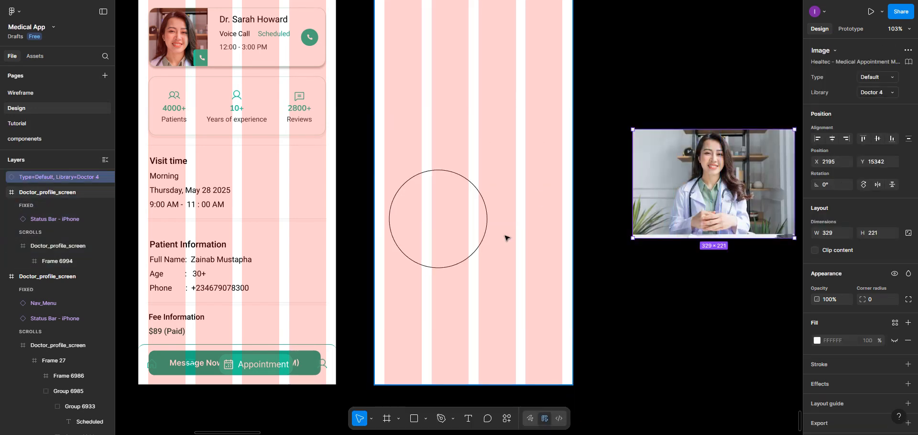
Move the circular frame out onto the canvas below the doctor photo and place the photo inside the circle
click(445, 173)
click(444, 171)
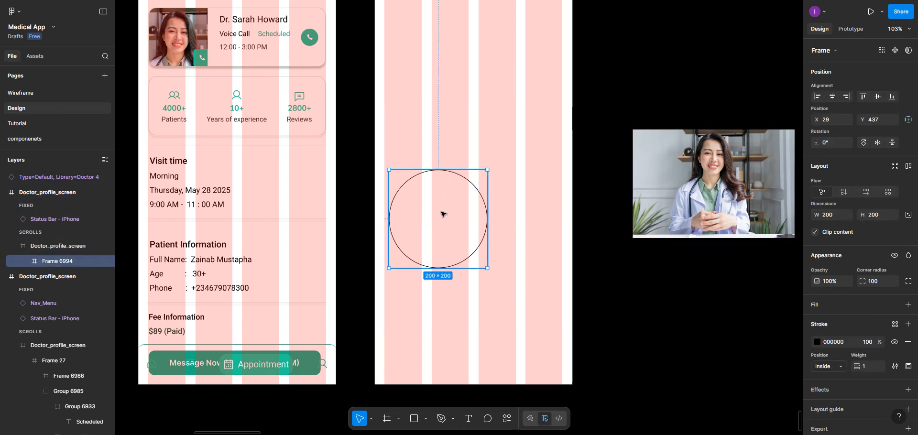
drag(442, 217, 644, 300)
drag(688, 180, 662, 317)
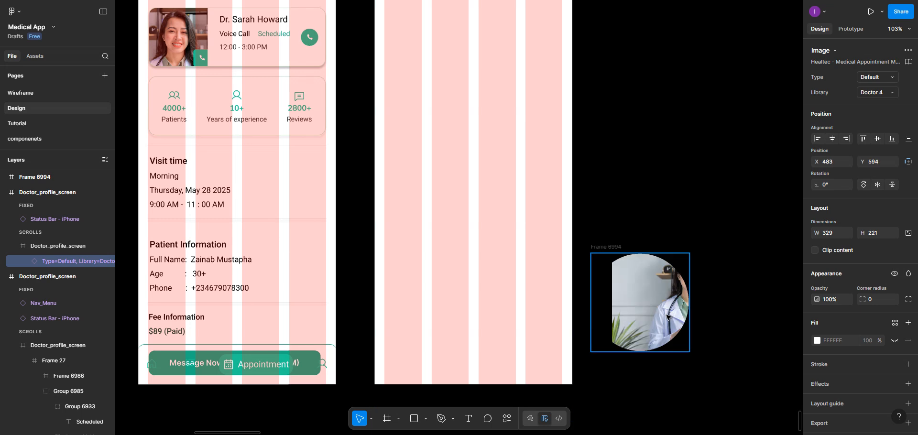
Move the circular frame back into the screen at about X 94, Y 355 and reposition the photo so the doctor fills the circle
click(599, 248)
drag(599, 269, 437, 190)
click(488, 183)
click(467, 285)
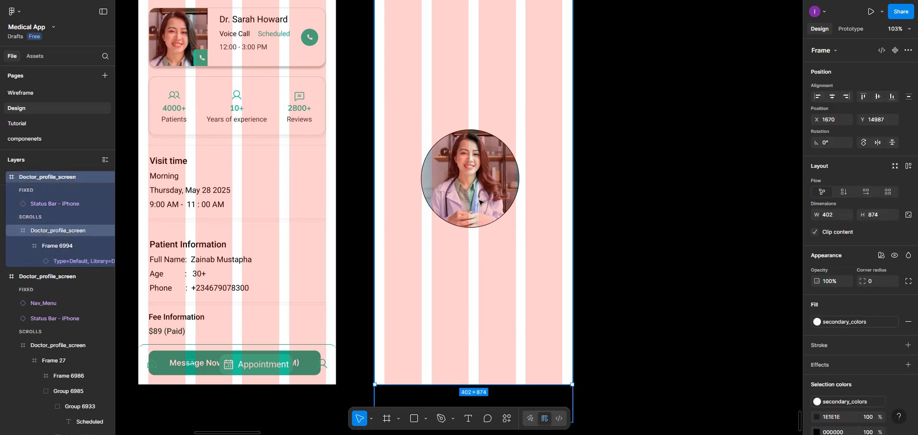
click(481, 189)
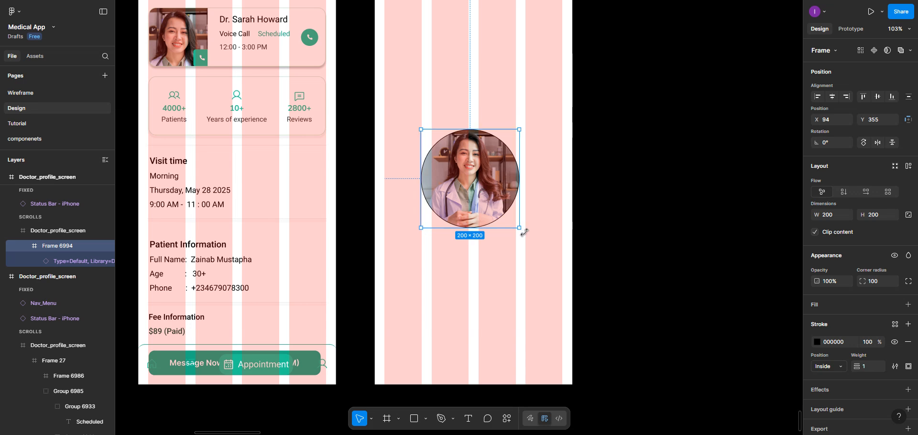
Scale the circular photo proportionally to 175 × 175 and remove its black stroke
click(371, 418)
click(375, 394)
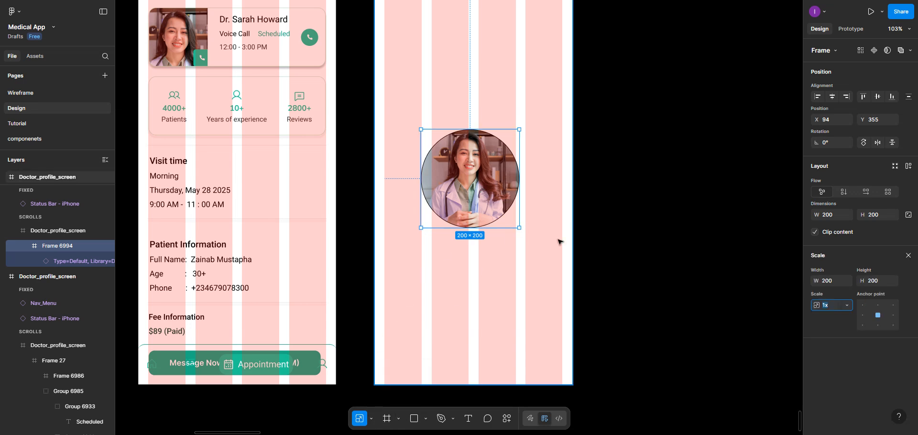
drag(519, 228, 505, 214)
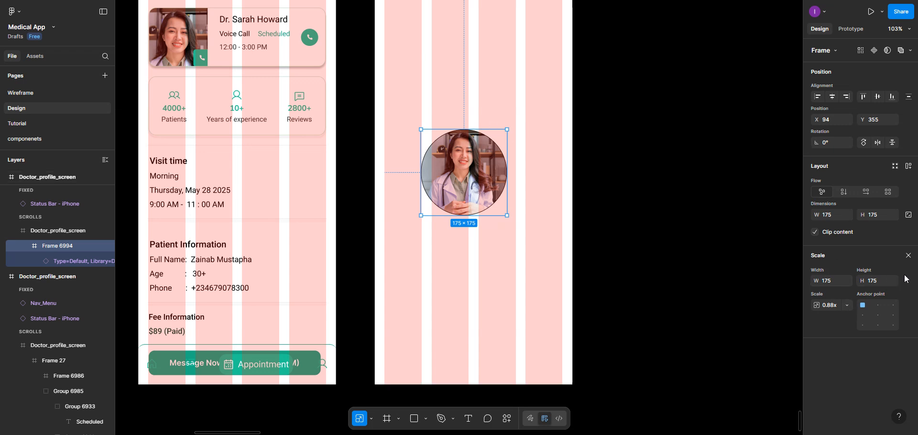
click(908, 257)
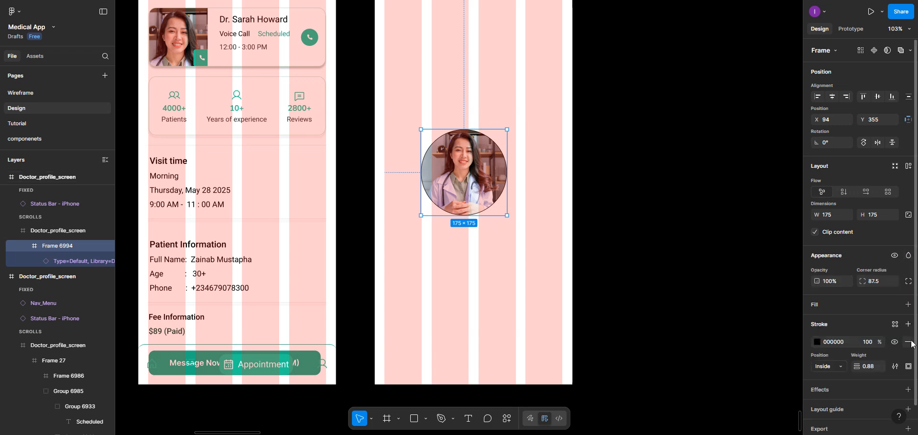
Center the circular photo horizontally and vertically in the screen, and move it up to about X 112, Y 267
click(830, 98)
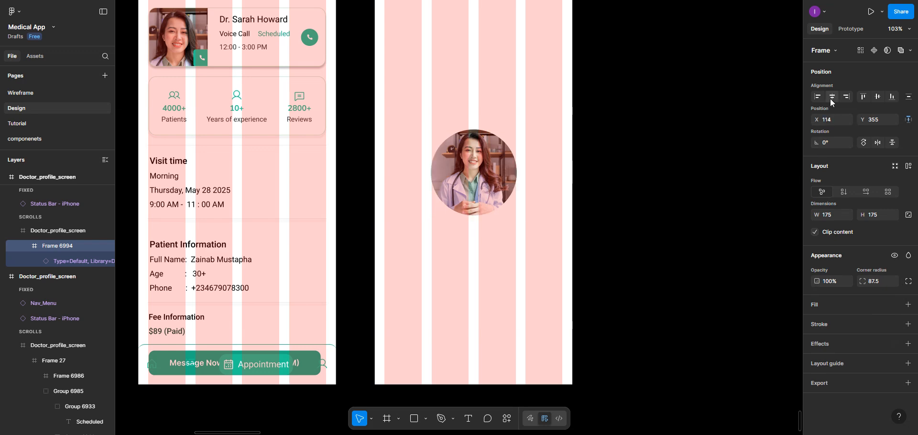
click(881, 96)
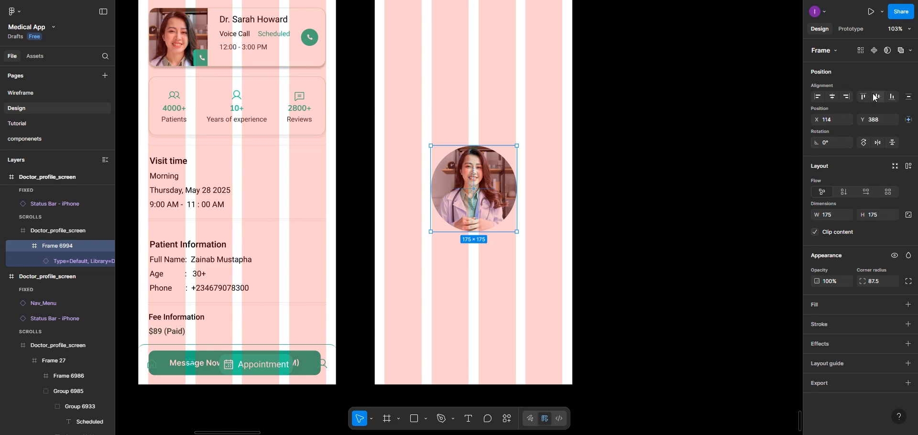
scroll(537, 165, up, 1)
scroll(537, 165, up, 5)
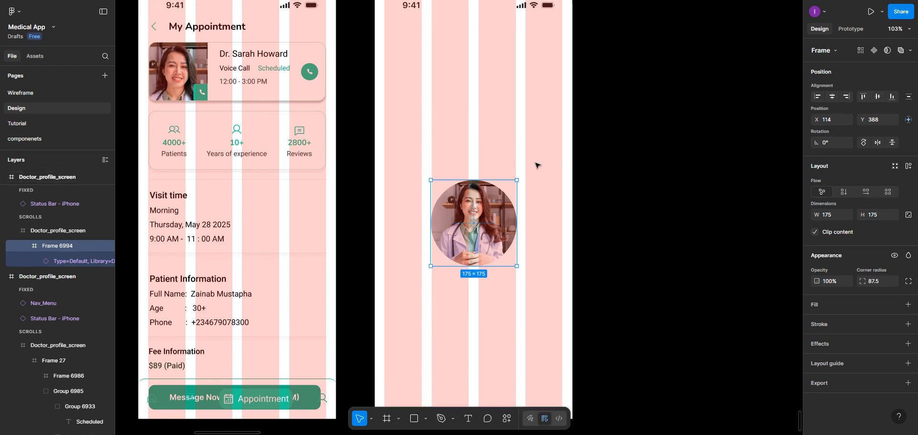
click(473, 128)
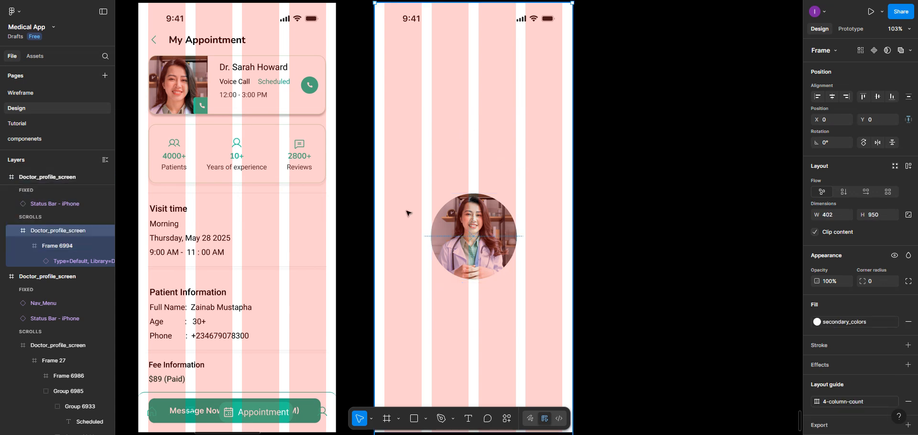
click(464, 227)
drag(464, 226, 467, 167)
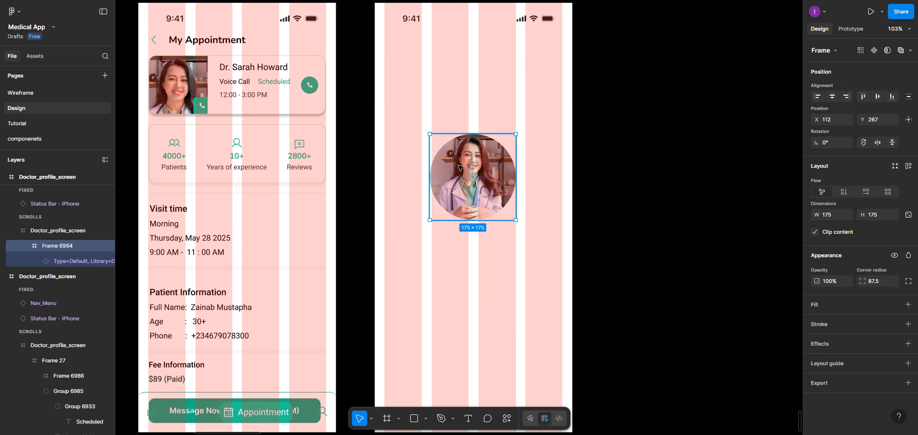
Move the call screen to about X 1680, Y 14997 and shorten its inner content frame to a height of 893
scroll(467, 167, down, 2)
scroll(459, 167, down, 2)
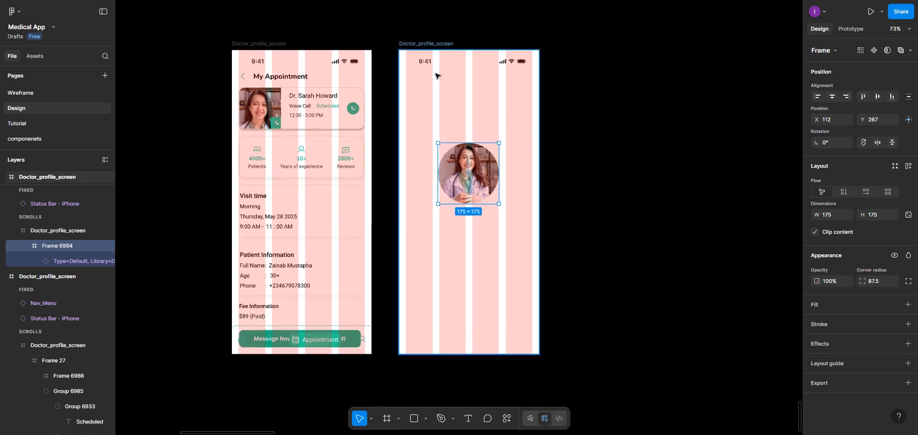
click(425, 45)
drag(443, 48, 446, 51)
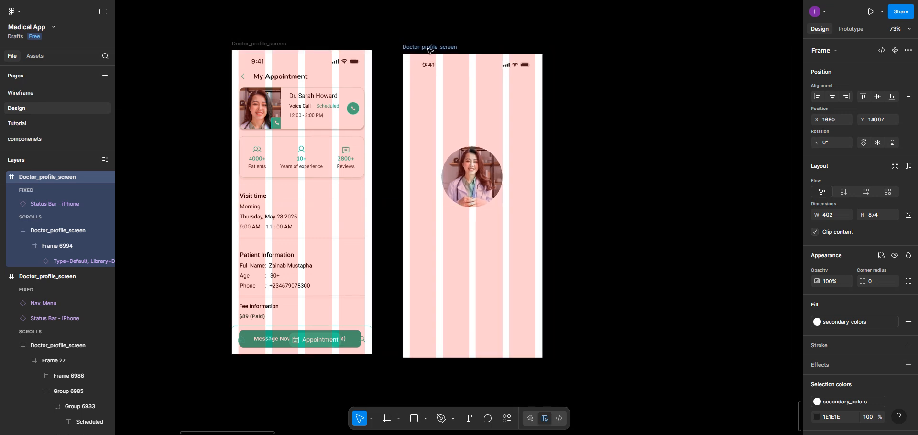
click(476, 166)
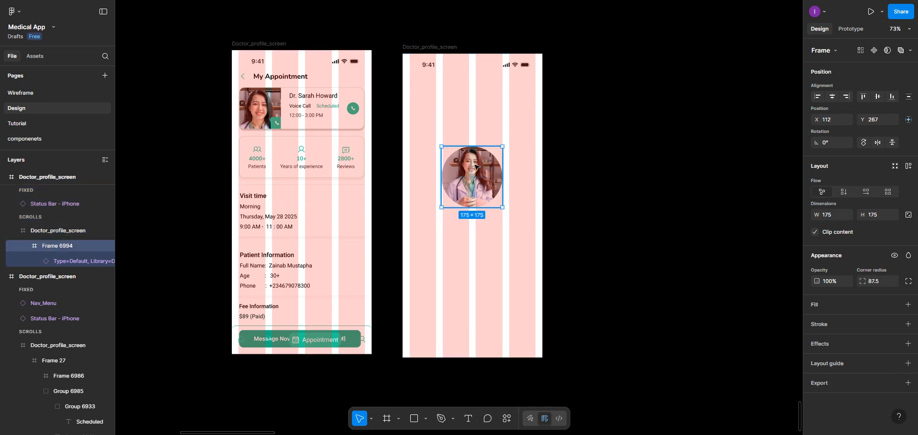
click(430, 48)
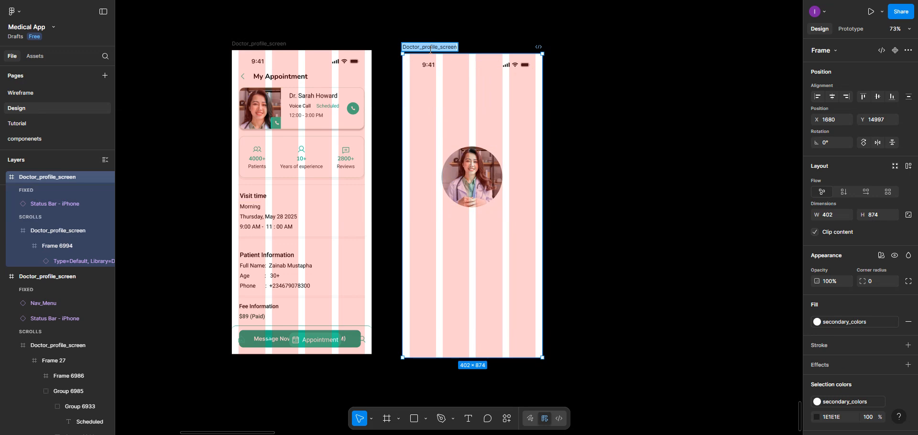
click(453, 101)
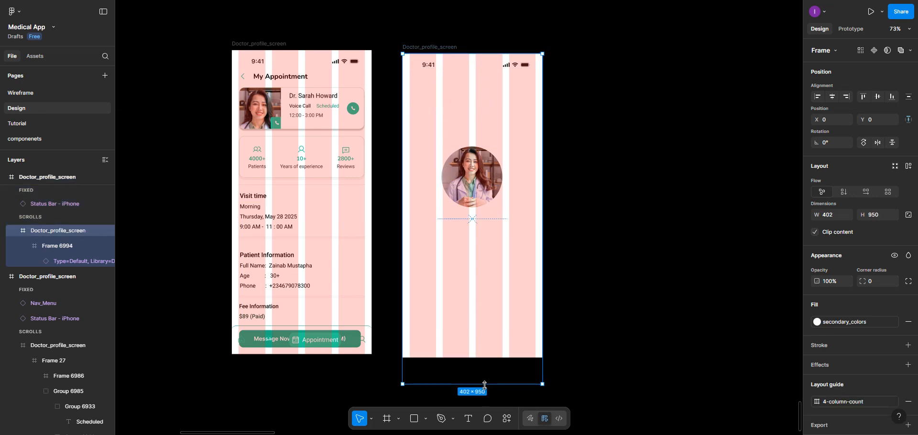
drag(484, 385, 485, 365)
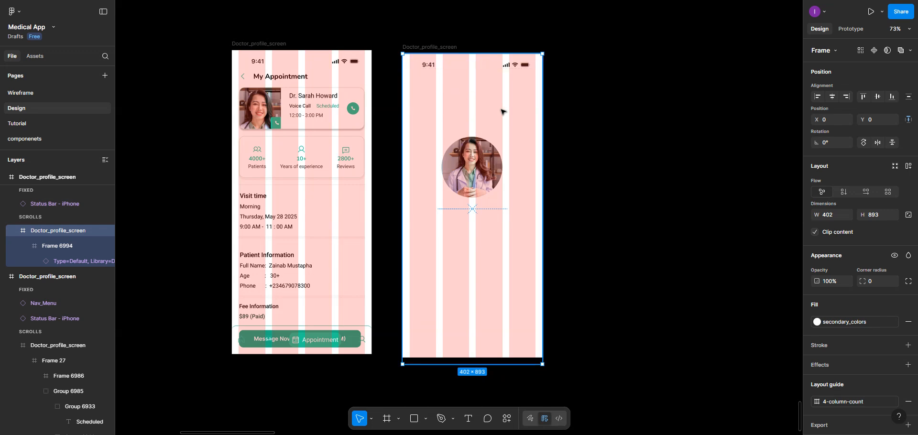
Take the inner content frame out of the call screen, move its circular photo back into the screen, and delete the emptied frame
key(ctrl+x)
key(ctrl+v)
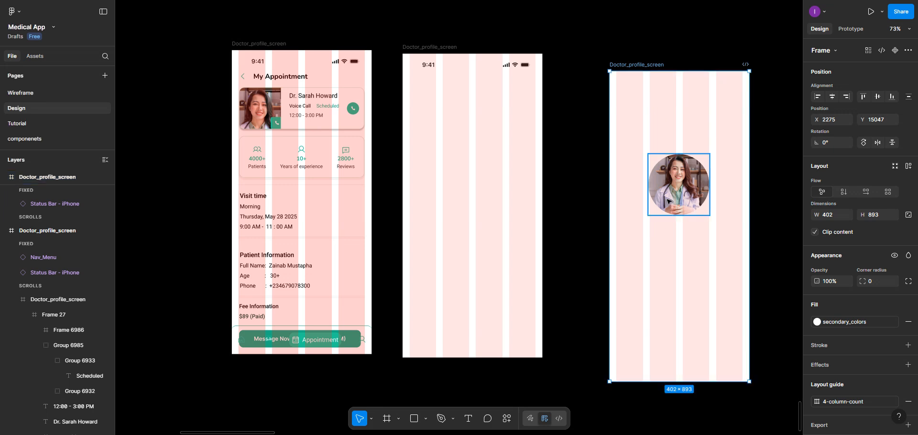
click(669, 198)
drag(619, 201, 467, 200)
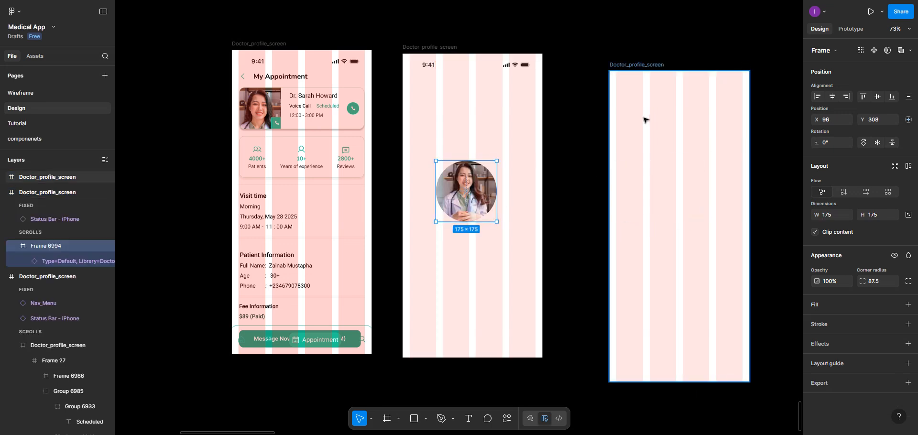
click(645, 120)
key(Delete)
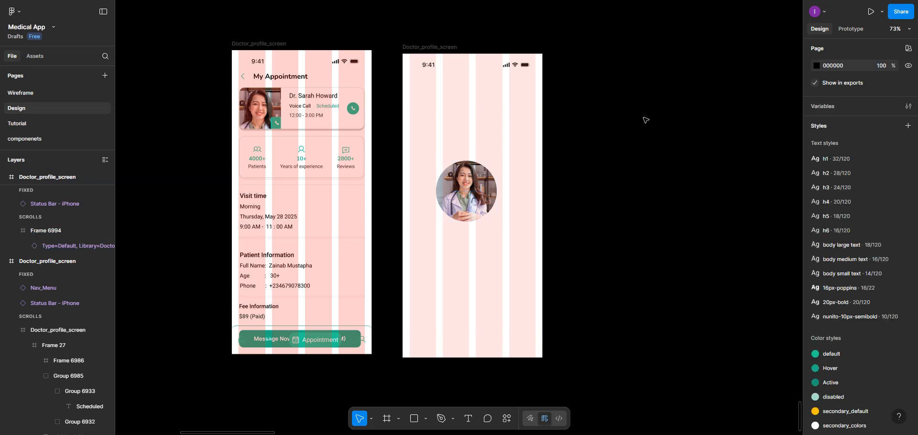
Reposition the circular photo to about X 116 and center it vertically in the call screen
drag(483, 171, 480, 181)
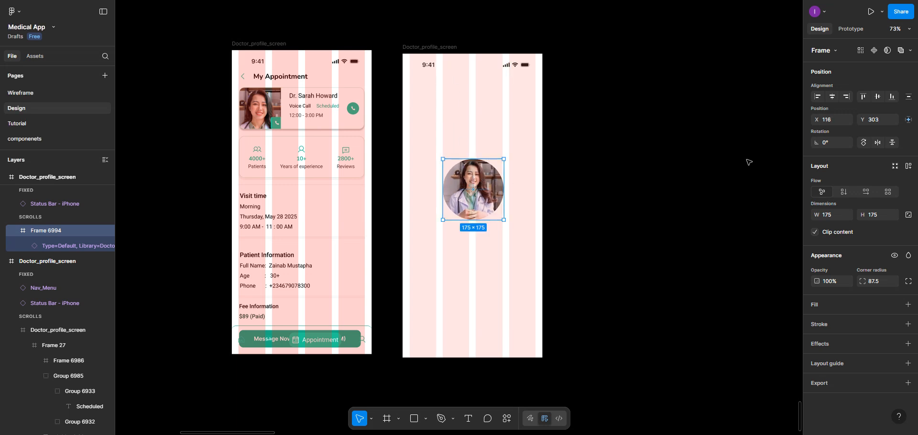
click(878, 101)
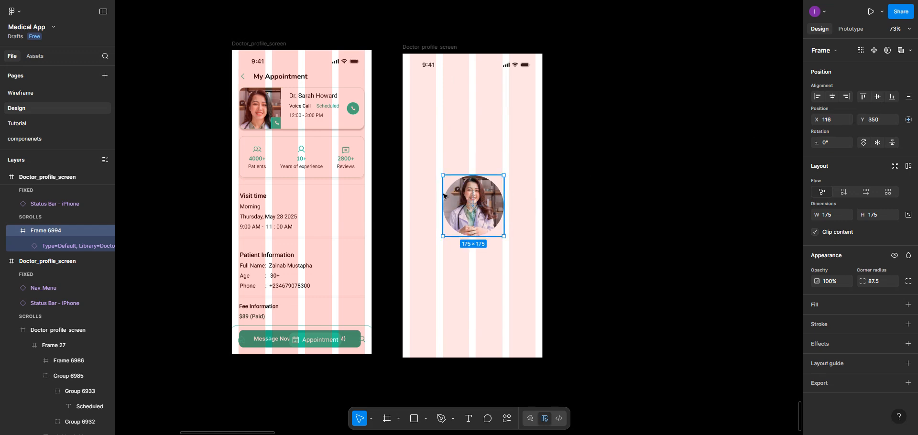
Copy the doctor's name from the appointment card to below the call screen's photo, and add a duplicate beneath it reading "Ringing...."
double_click(310, 99)
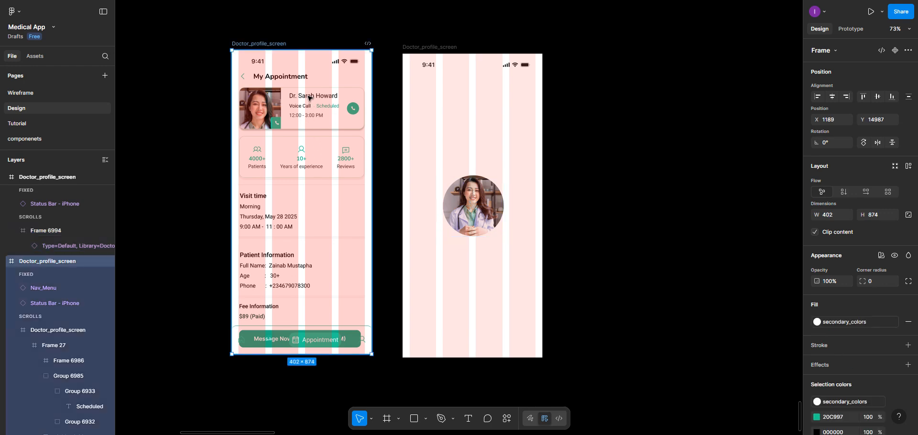
double_click(310, 98)
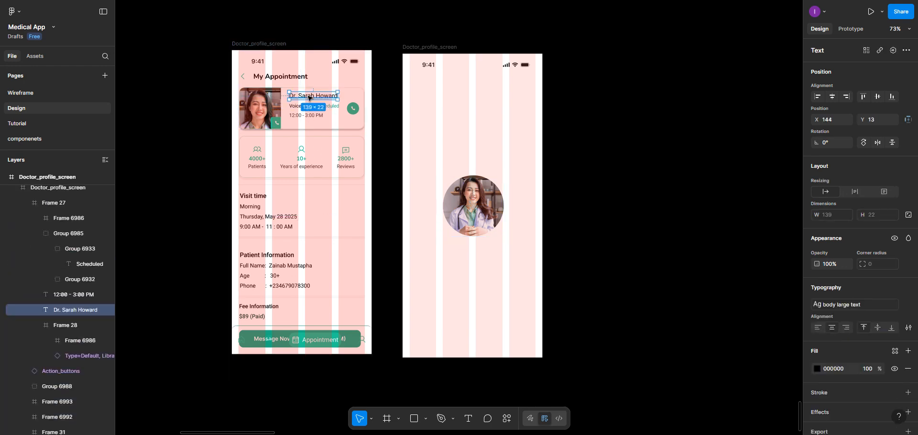
drag(309, 99, 473, 264)
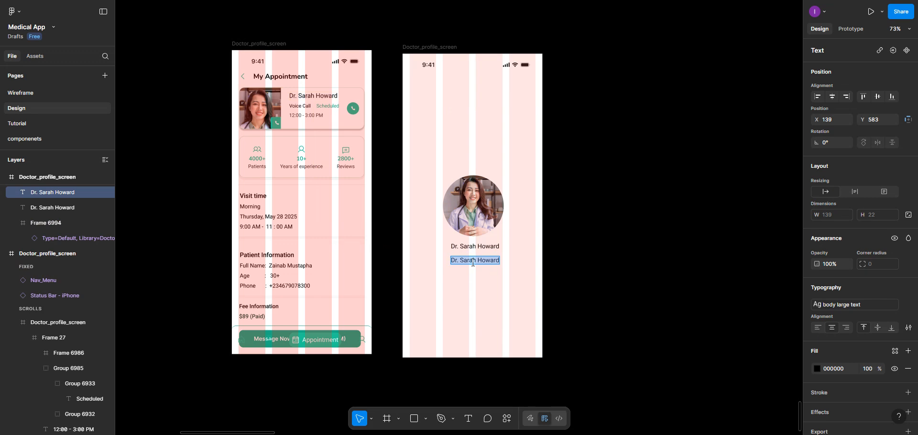
text(Ring)
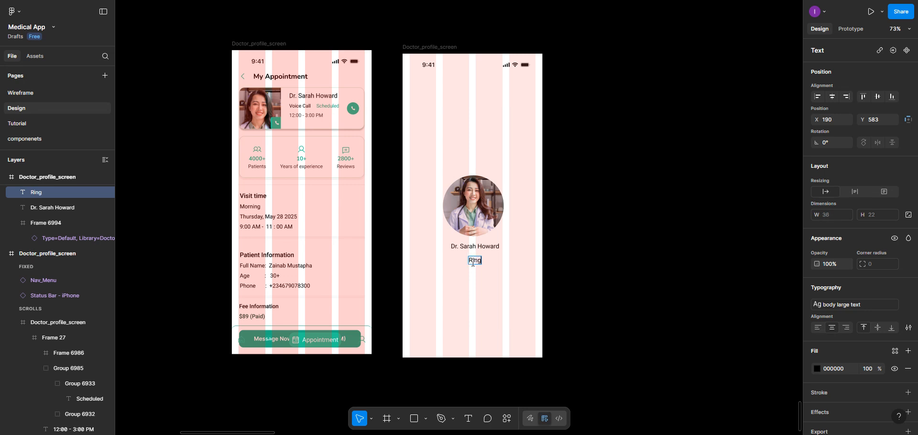
text(ing....)
Detach the text style from the doctor's name on the call screen and set its font weight to Medium
click(478, 247)
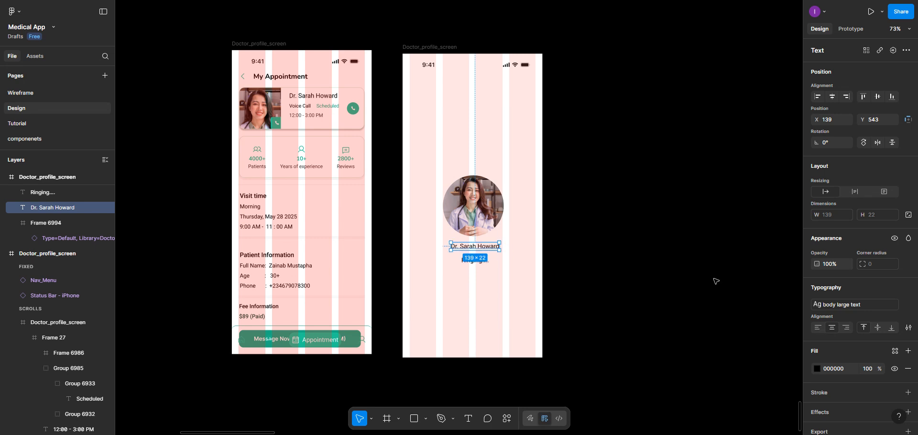
scroll(882, 297, down, 1)
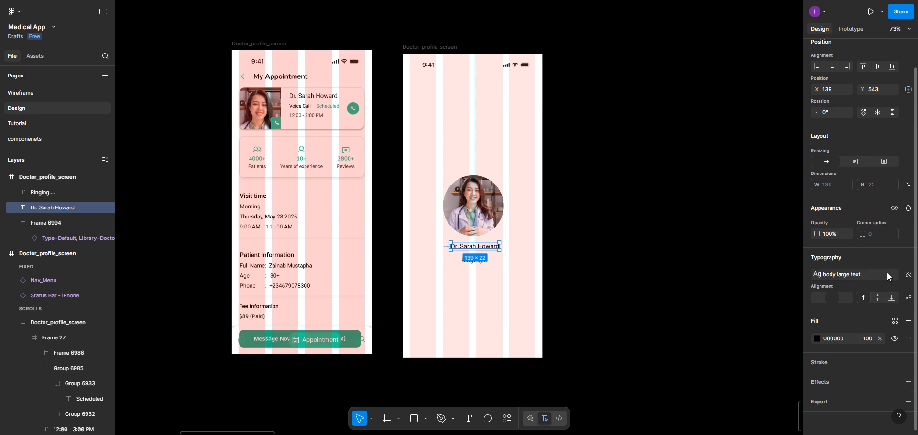
click(909, 275)
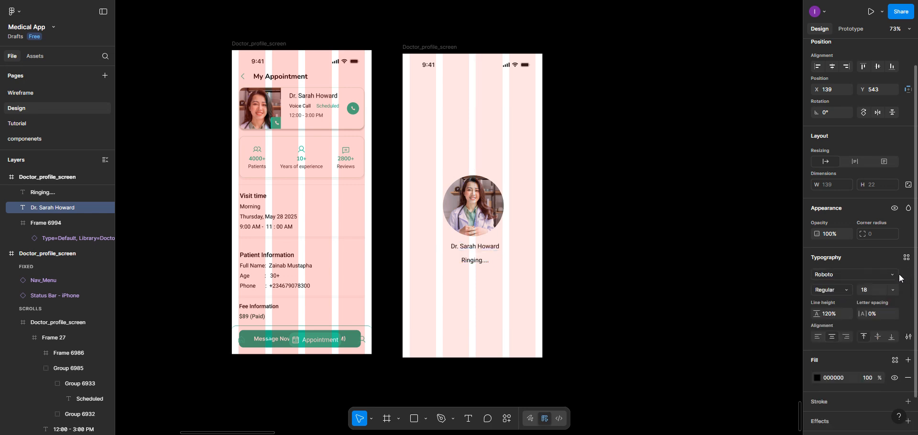
click(847, 290)
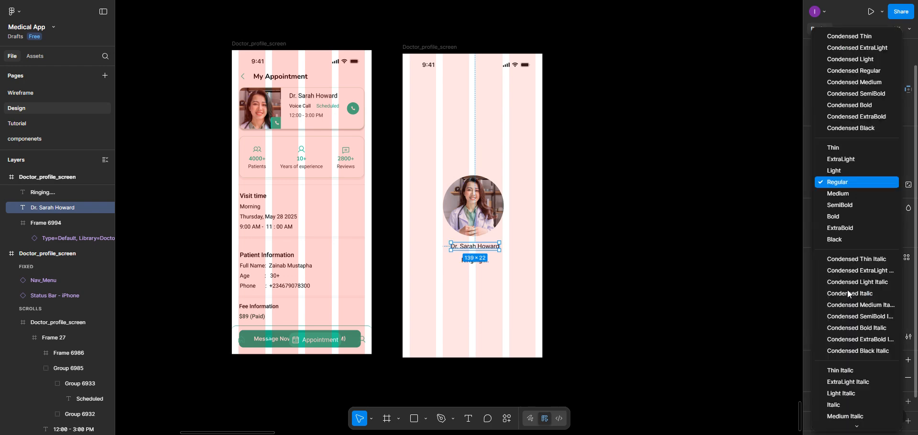
click(830, 195)
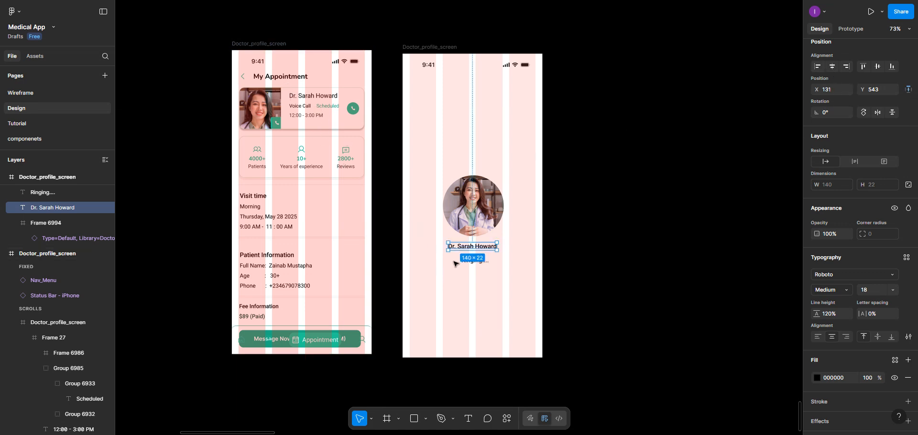
Set the vertical spacing between the circular photo, the doctor's name and the "Ringing...." text to 20
click(471, 224)
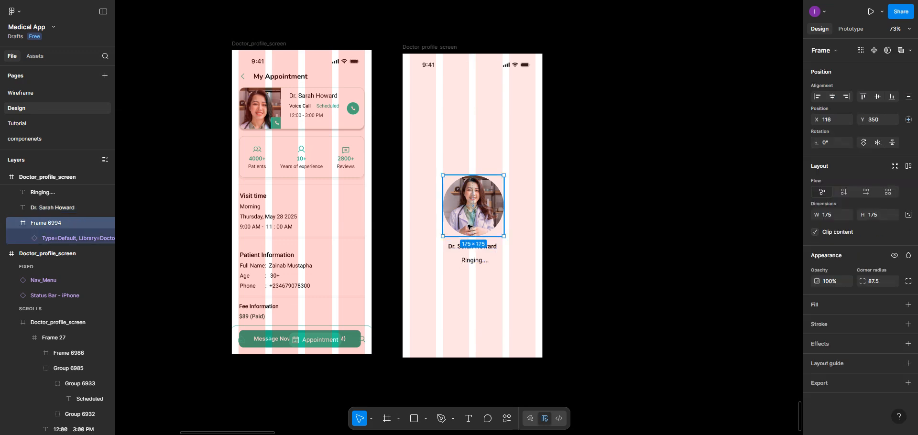
shift+click(464, 248)
shift+click(472, 262)
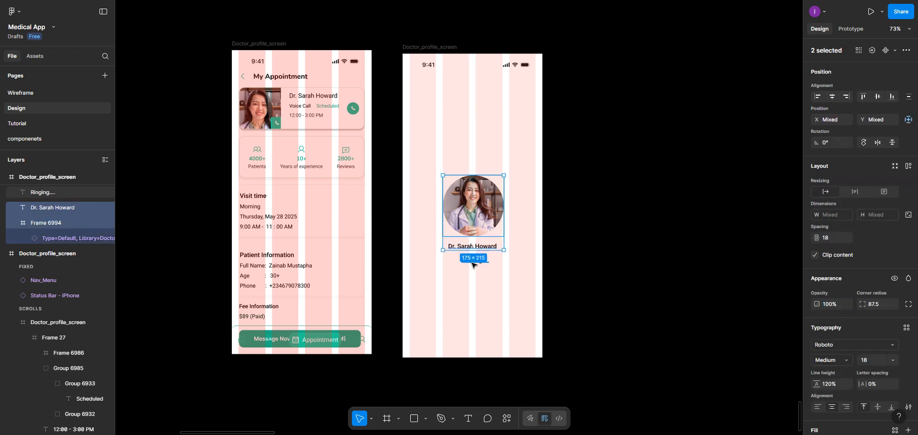
click(909, 98)
click(816, 122)
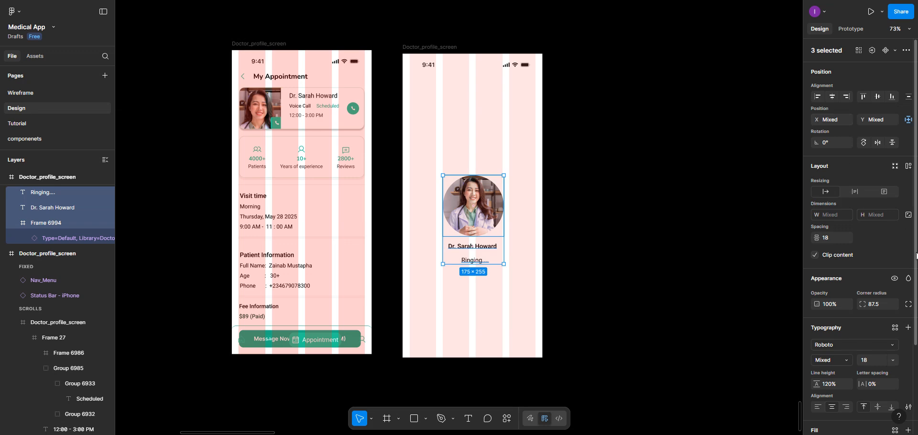
click(828, 241)
text(20)
key(Return)
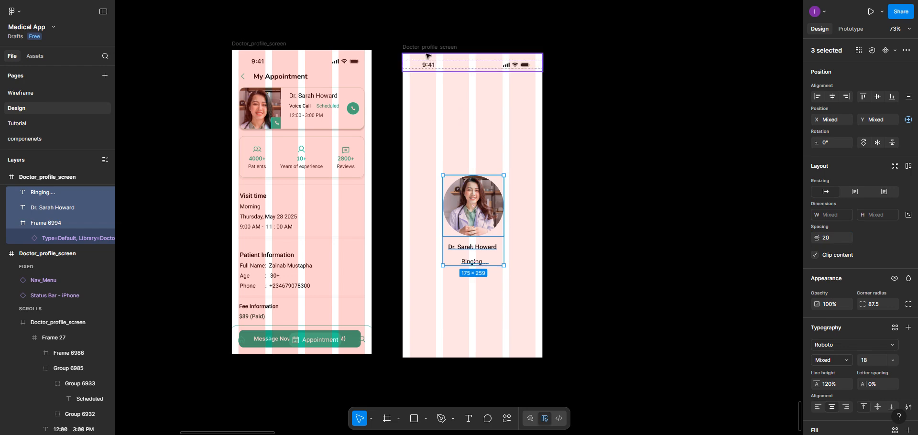
Replace the call screen's secondary_colors fill with the Linear gradient style from the library
click(462, 158)
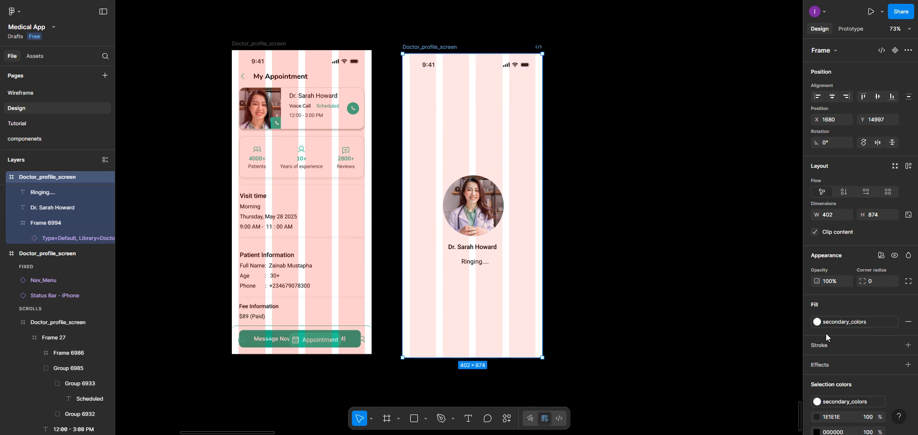
click(906, 323)
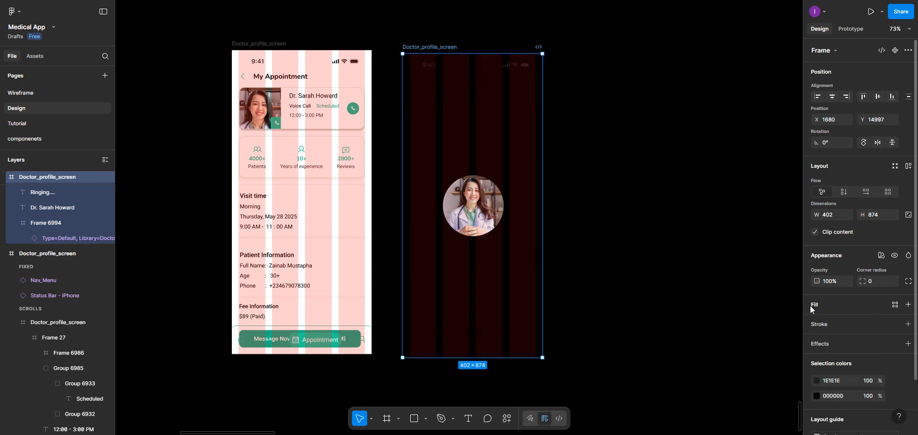
click(894, 305)
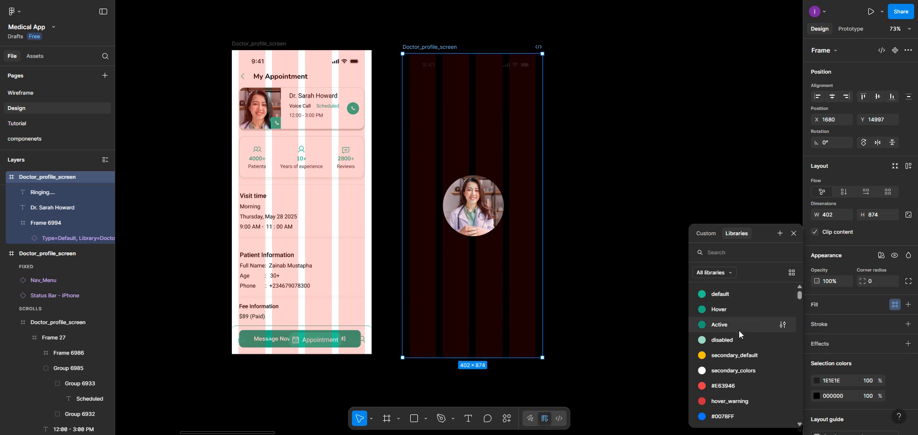
scroll(730, 331, down, 3)
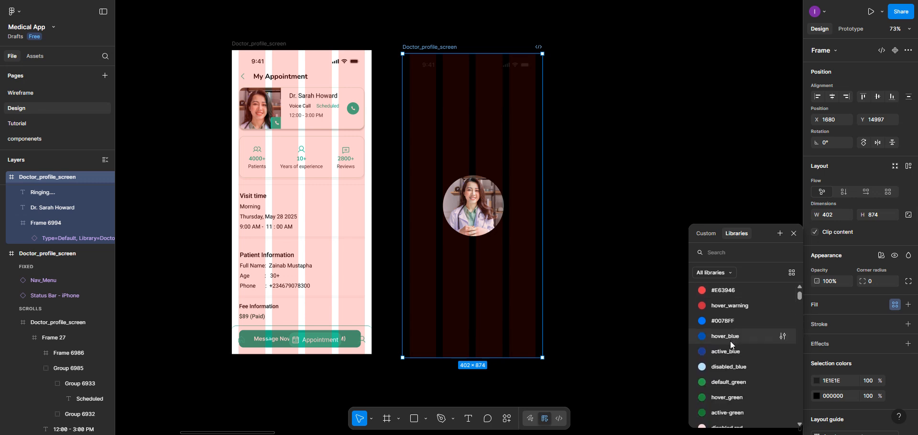
scroll(730, 345, down, 2)
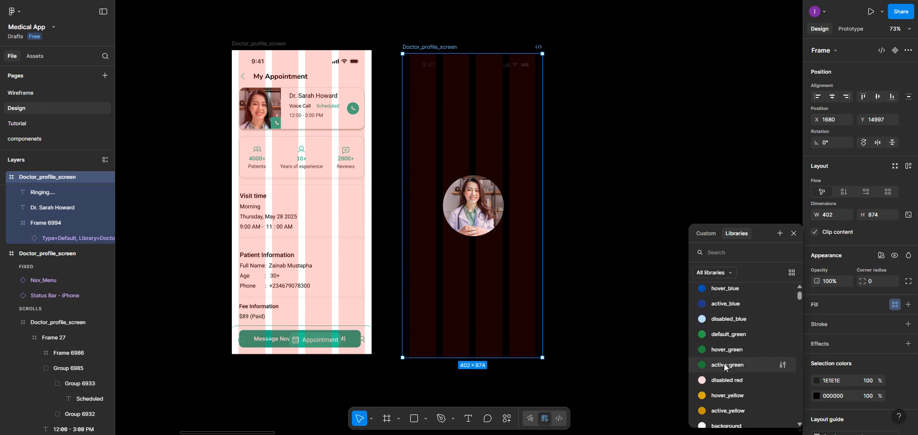
scroll(725, 367, down, 4)
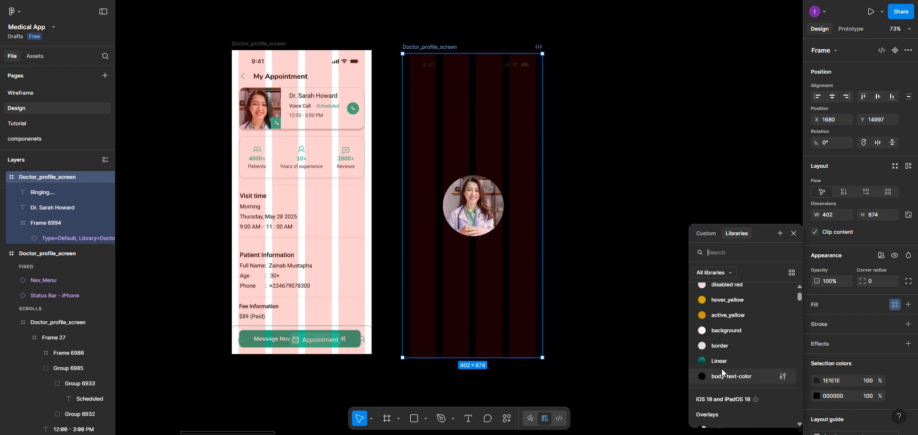
click(722, 362)
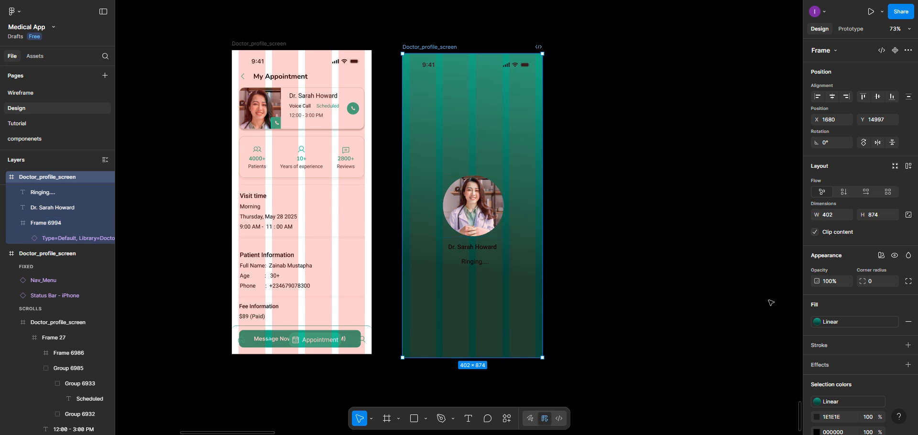
Detach the Linear style from the call screen's fill, and recolor its status bar and both text lines to C3E6CB
scroll(850, 374, down, 3)
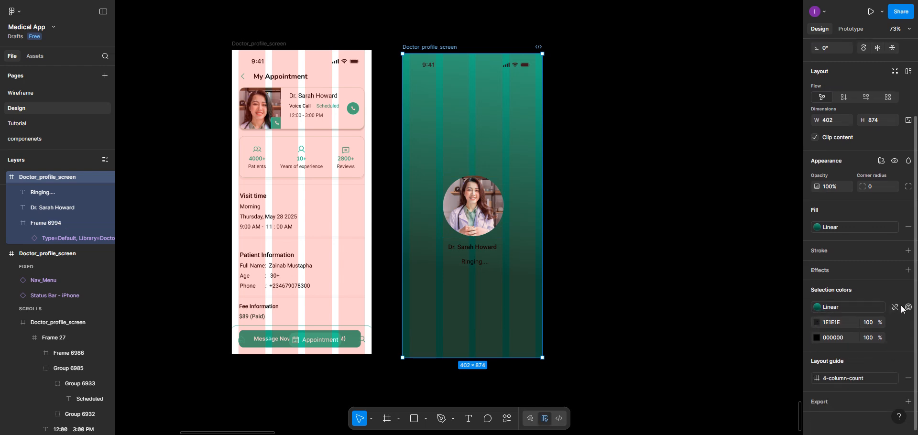
click(892, 307)
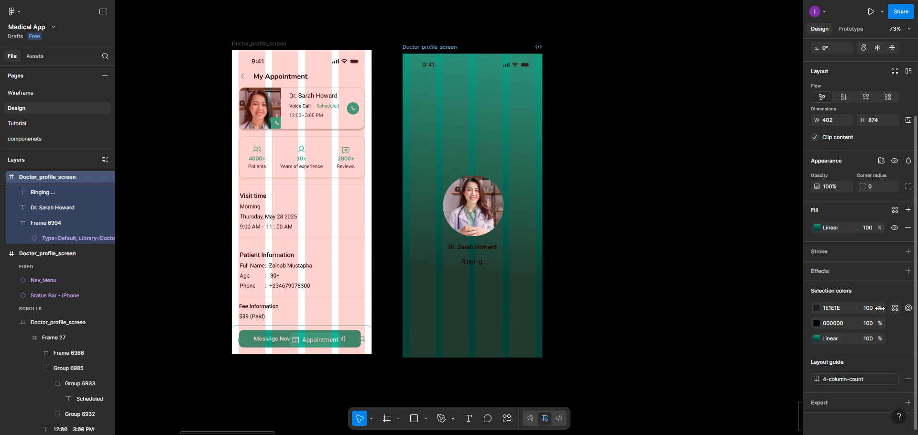
click(816, 323)
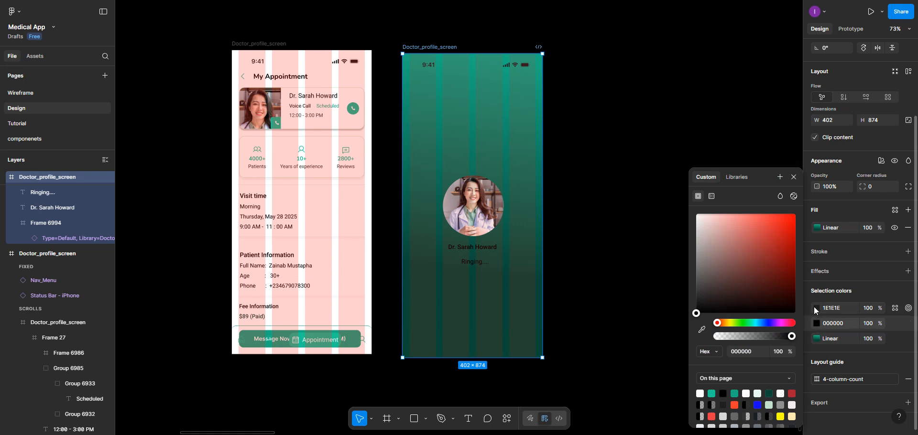
click(815, 308)
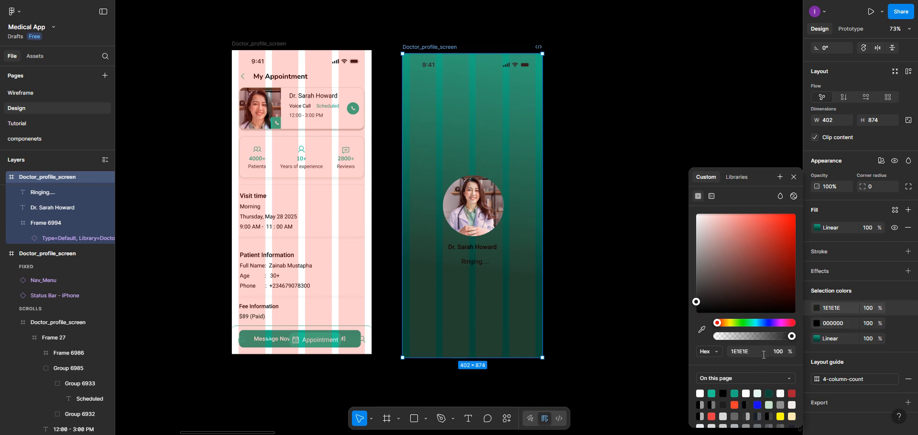
click(771, 403)
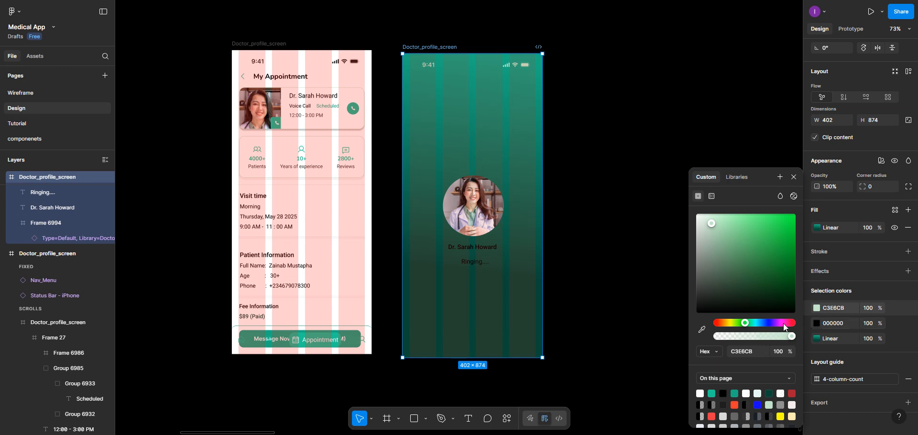
click(817, 324)
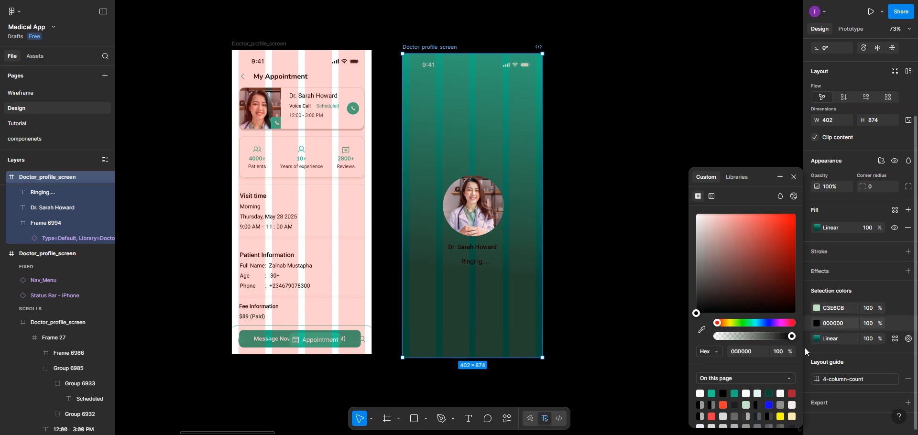
click(746, 404)
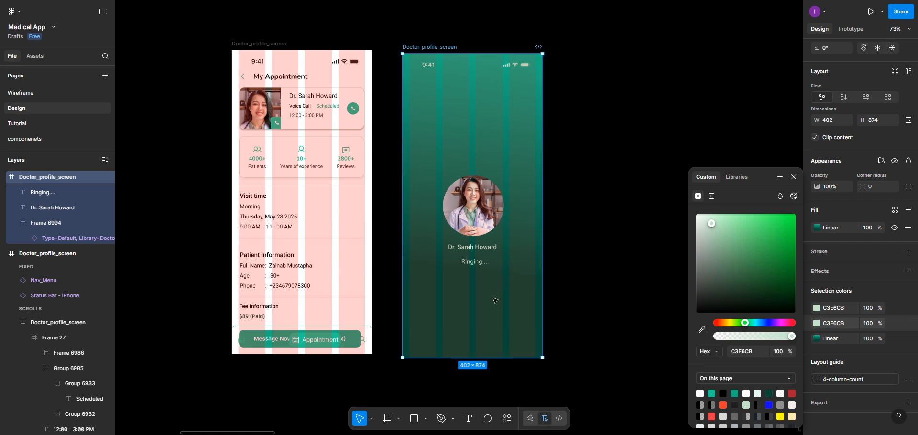
key(Escape)
key(Escape)
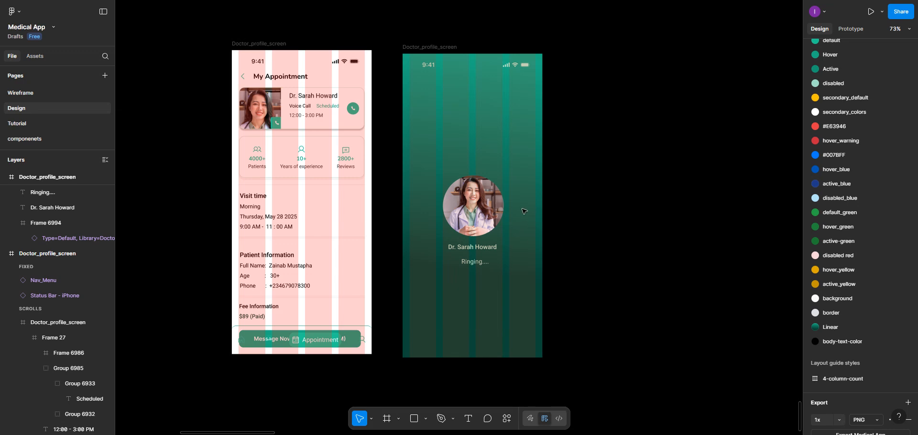
Align the horizontal centers of the photo, name and "Ringing...." text, and center them as a group horizontally in the call screen
click(476, 220)
click(473, 247)
click(474, 263)
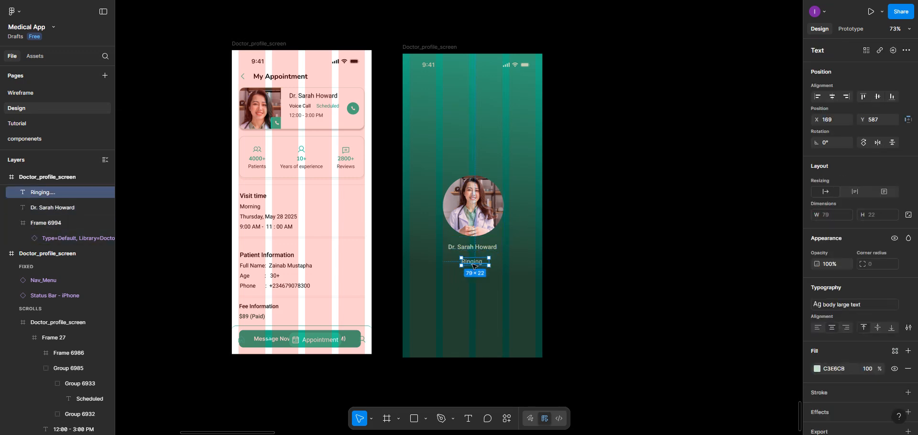
shift+click(471, 247)
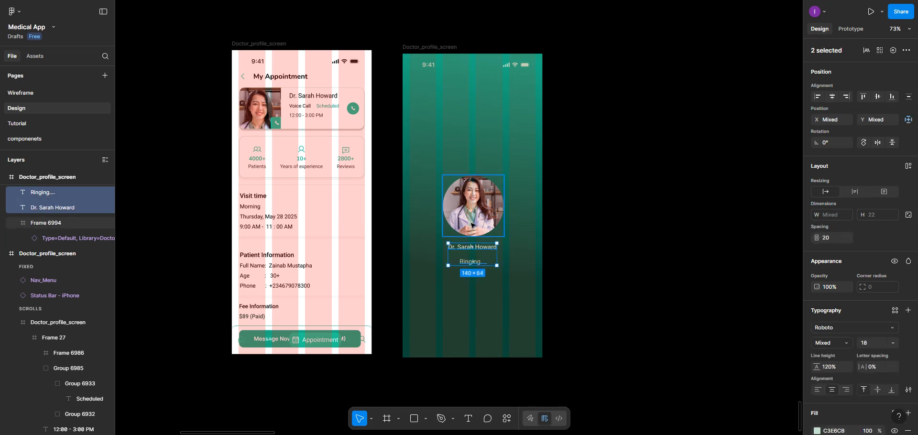
shift+click(472, 222)
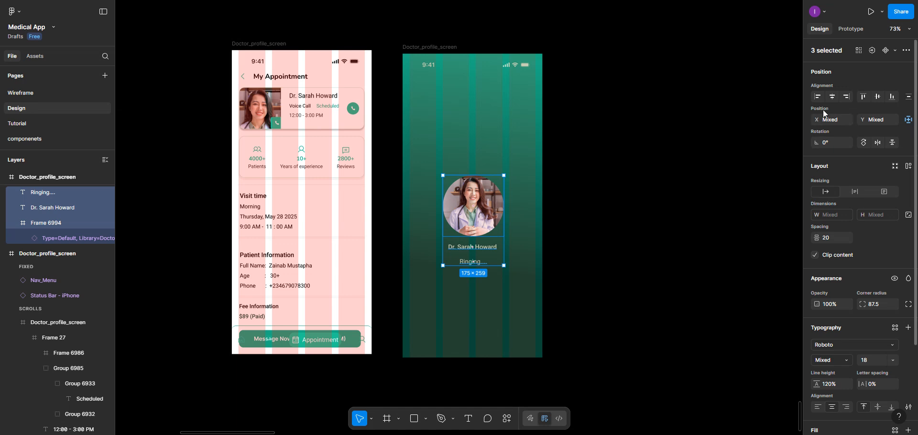
click(832, 97)
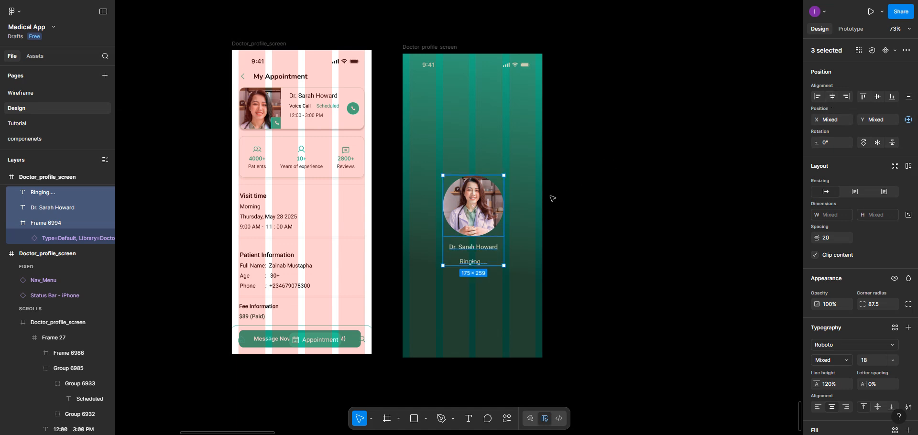
key(ctrl+g)
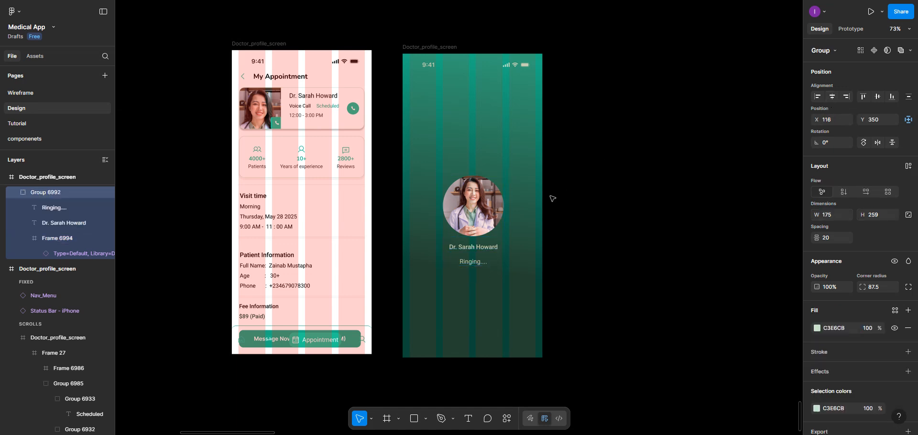
click(832, 98)
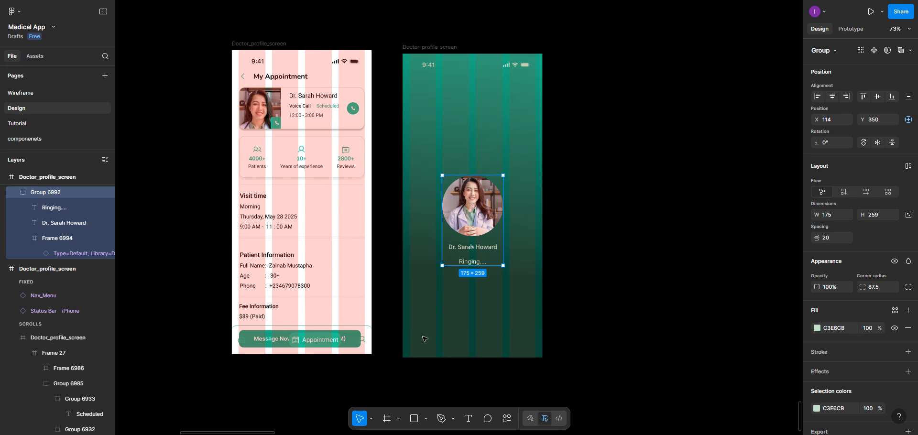
Draw a frame below the "Ringing...." text on the call screen and set its size to 100 × 100
click(398, 419)
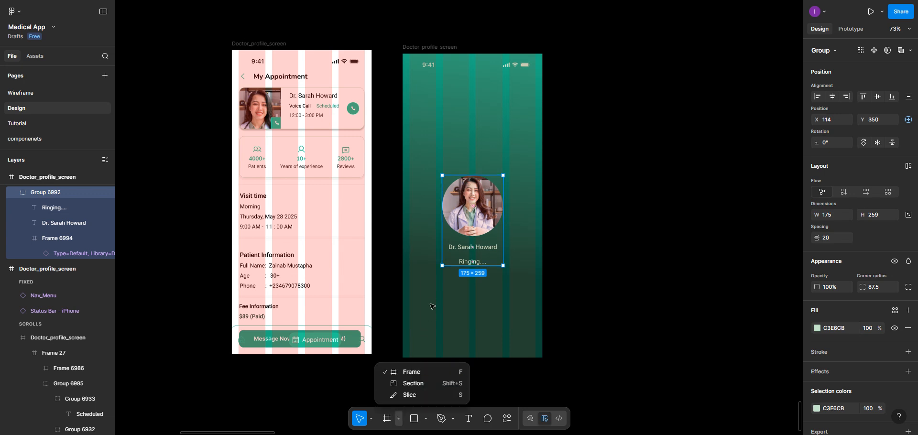
click(406, 373)
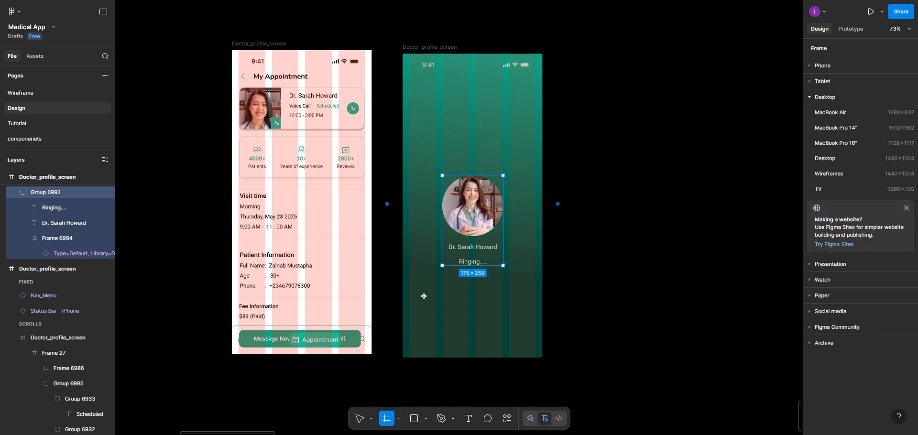
drag(424, 291, 457, 324)
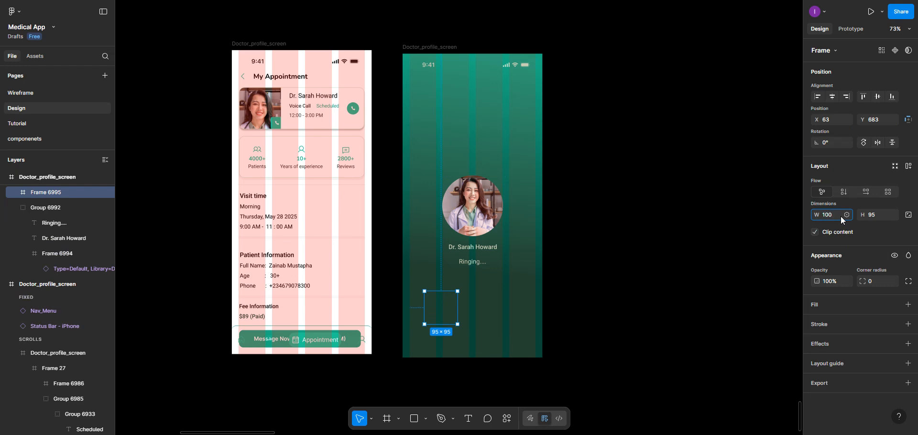
key(Tab)
text(10)
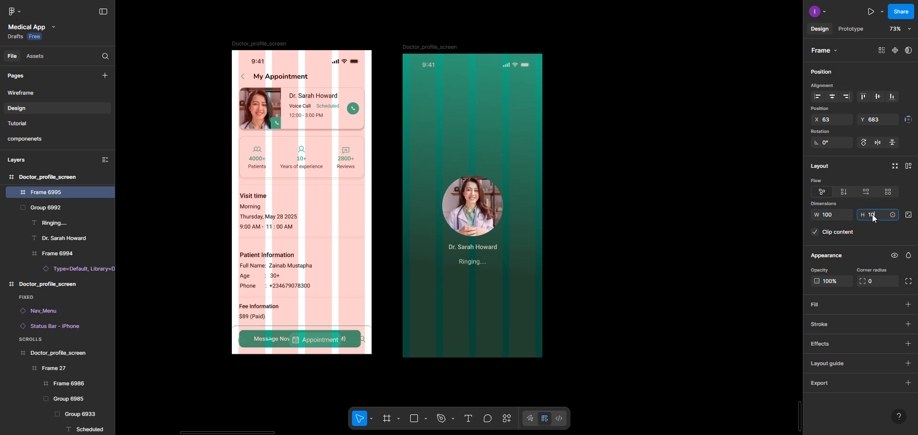
text(0)
key(Return)
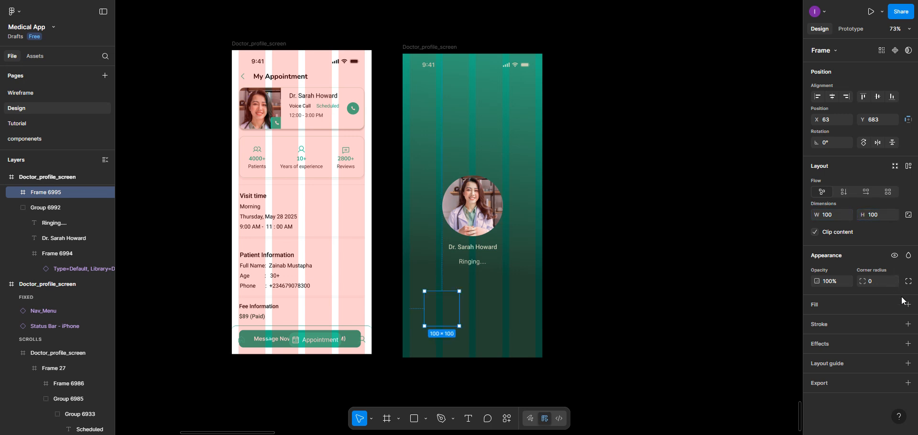
Give the new frame an A92034 stroke and fill, and set its corner radius to 50 to make it a circle
click(908, 324)
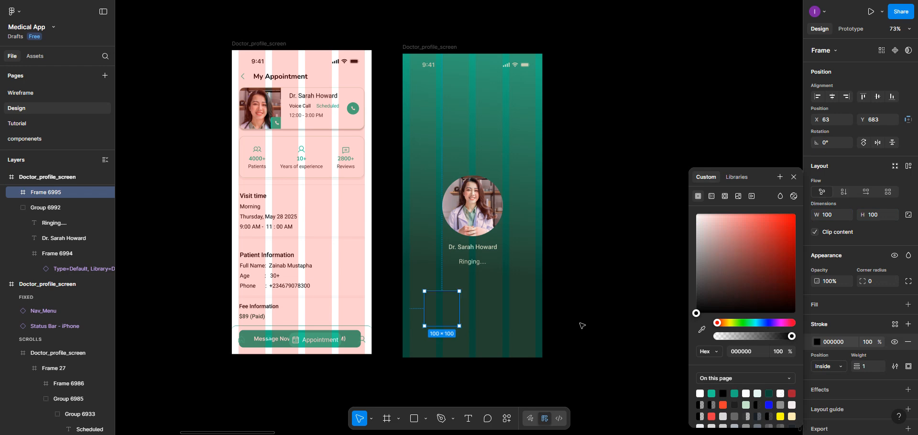
click(792, 392)
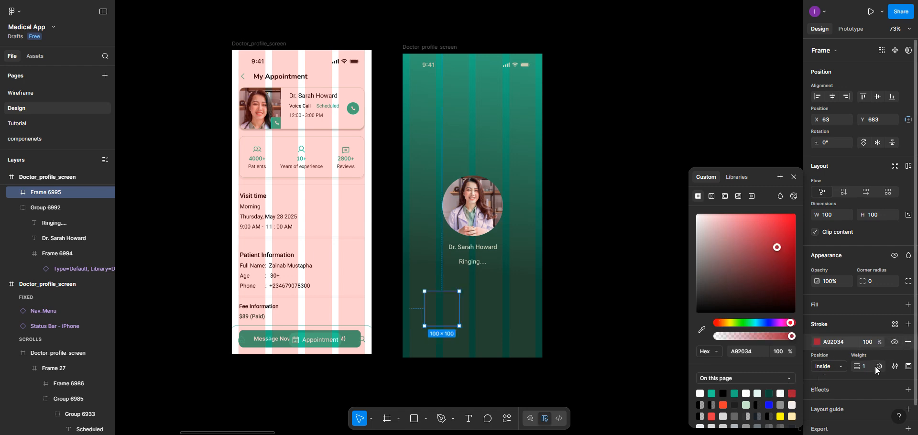
click(812, 306)
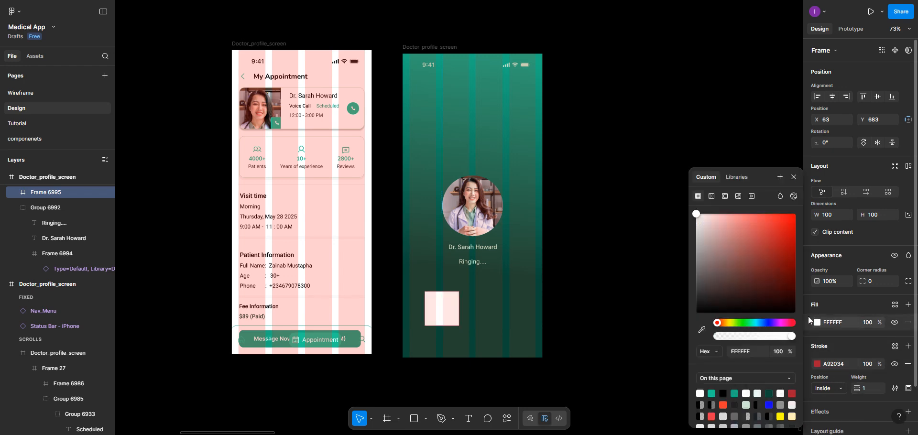
click(791, 393)
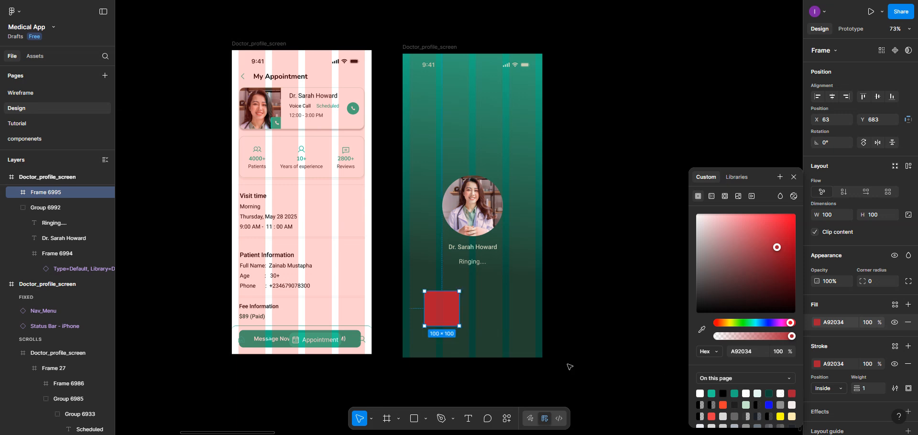
click(879, 283)
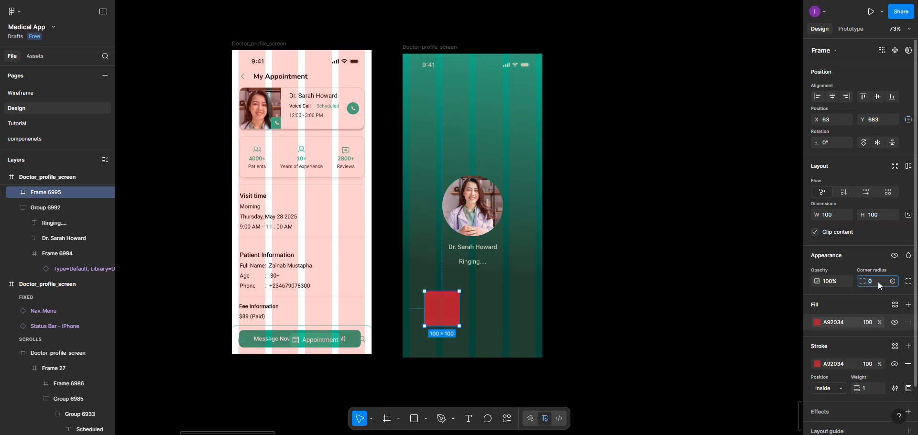
key(Return)
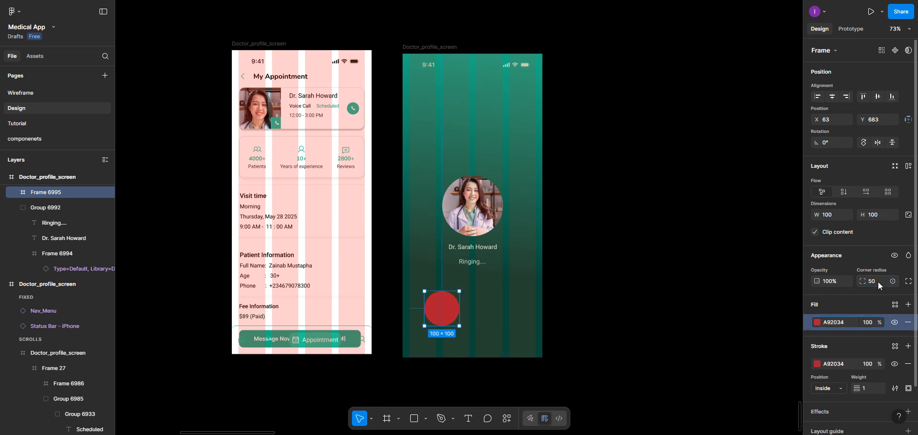
right_click(590, 197)
mouse_move(615, 274)
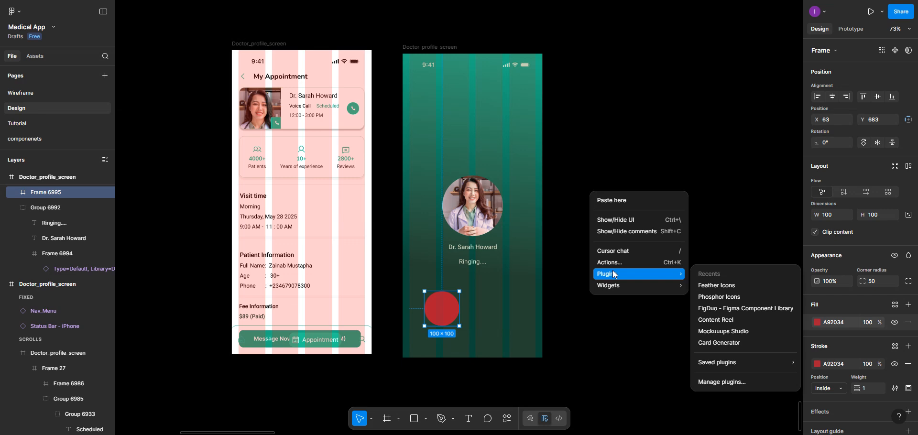
click(714, 297)
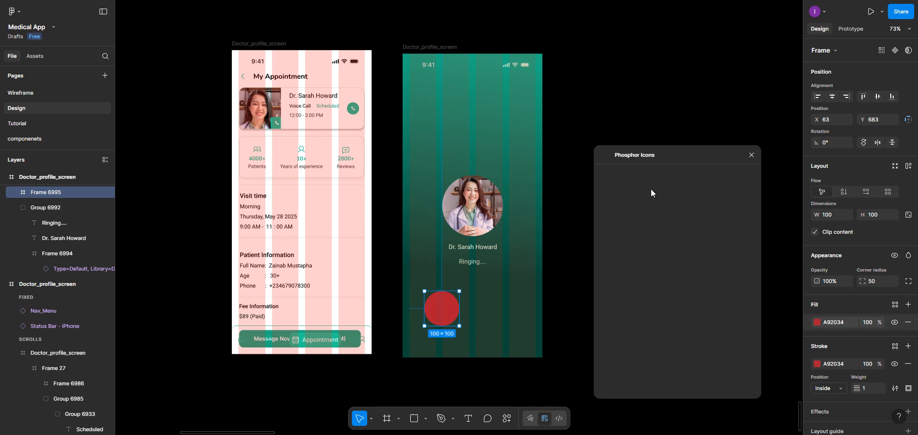
click(631, 173)
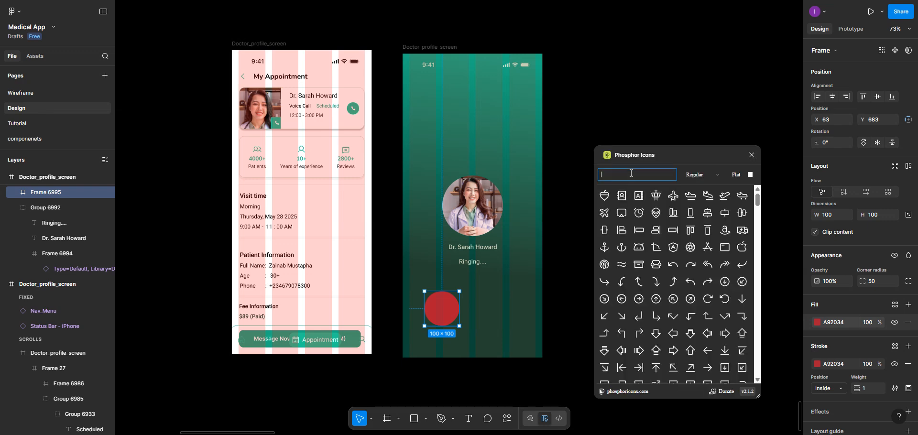
text(CANCEL)
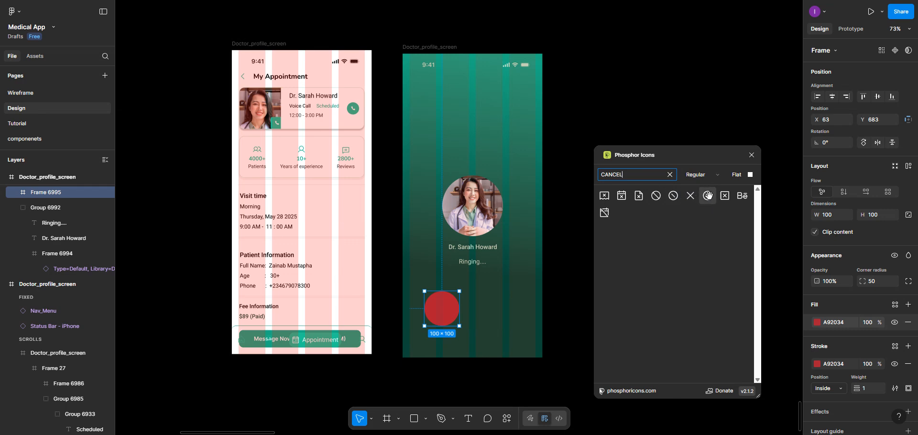
click(752, 155)
Find the x-circle icon in the Feather Icons plugin by searching "CANCE", and place it inside the red circle
right_click(630, 194)
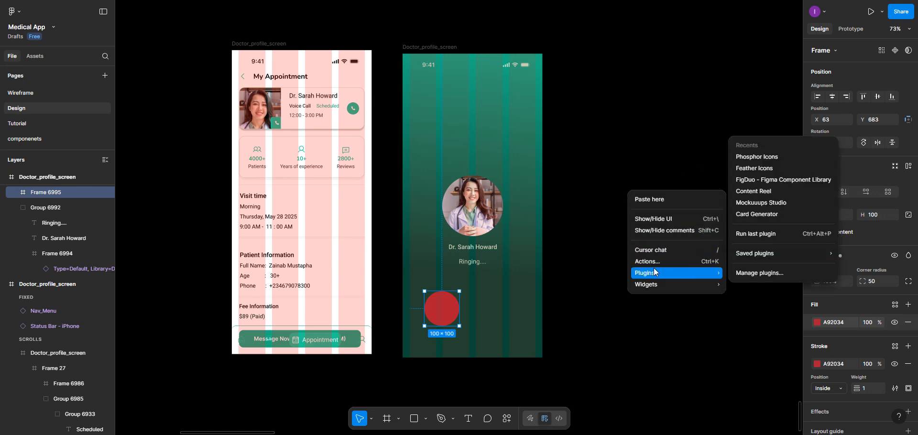
mouse_move(688, 286)
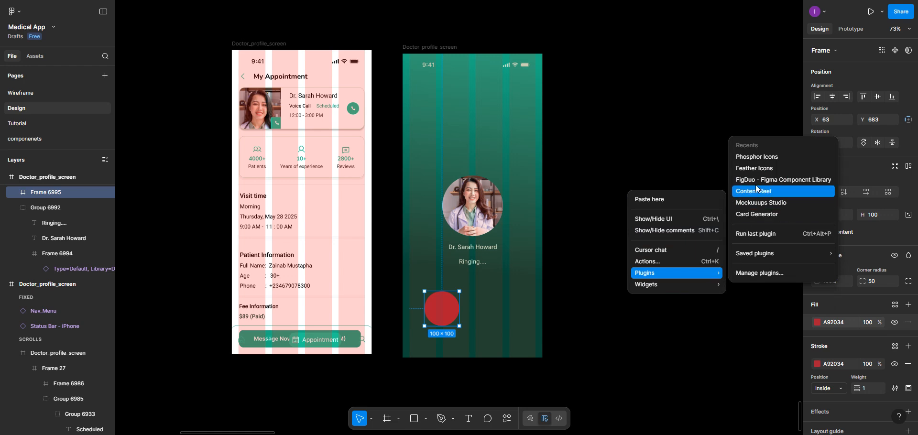
click(755, 170)
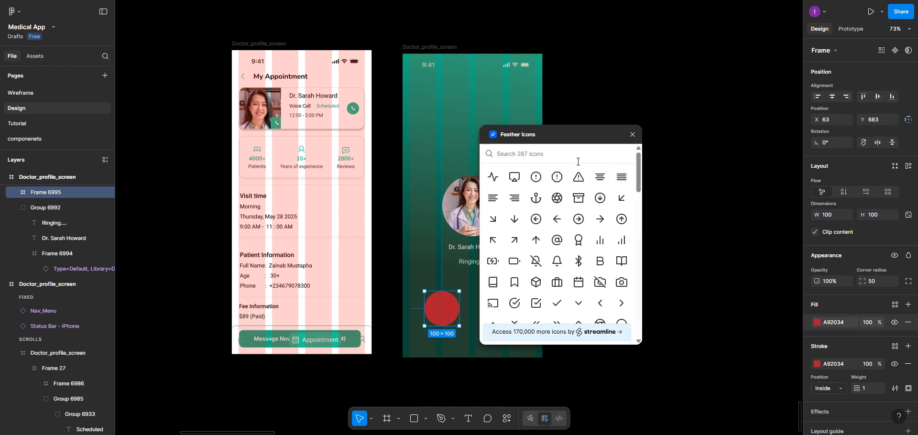
text(CANCE)
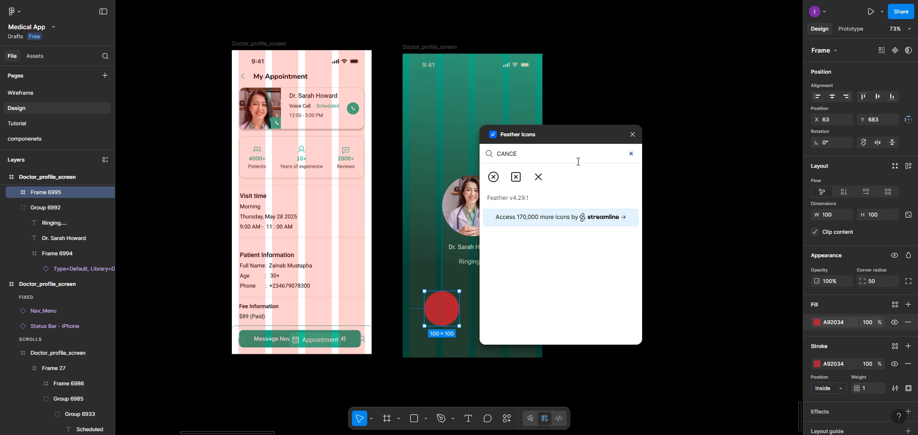
click(493, 177)
click(632, 134)
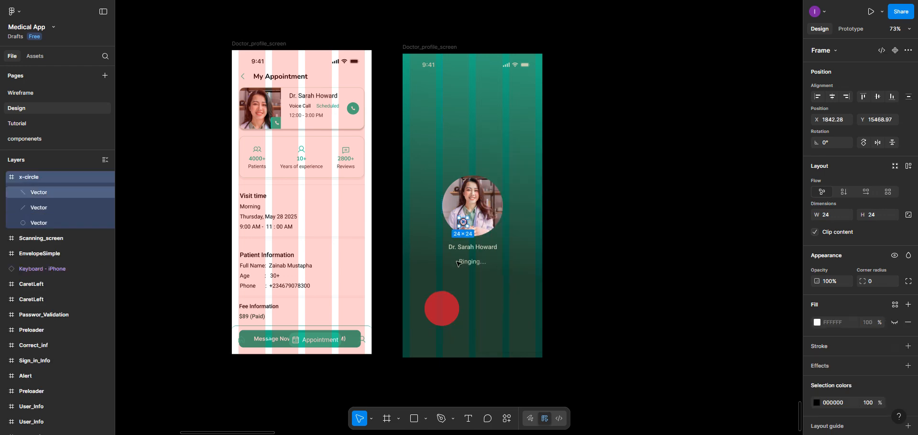
drag(463, 225, 442, 311)
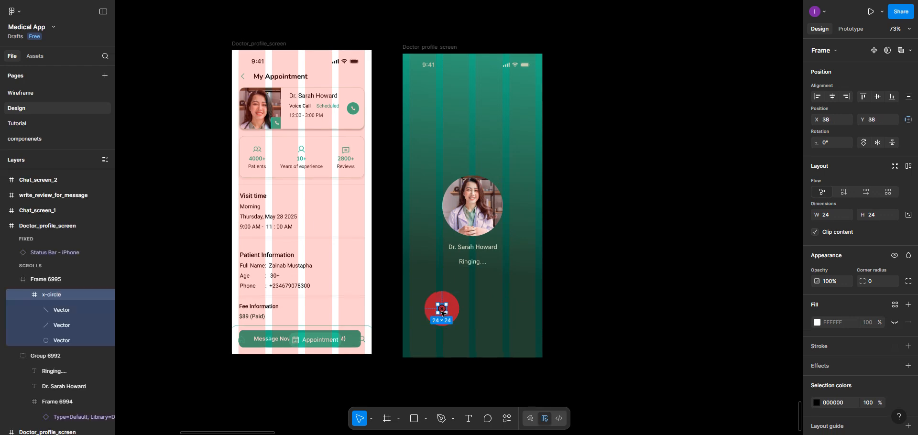
Scale the x-circle icon to 43 × 43 and center it horizontally and vertically in the red circle
click(371, 422)
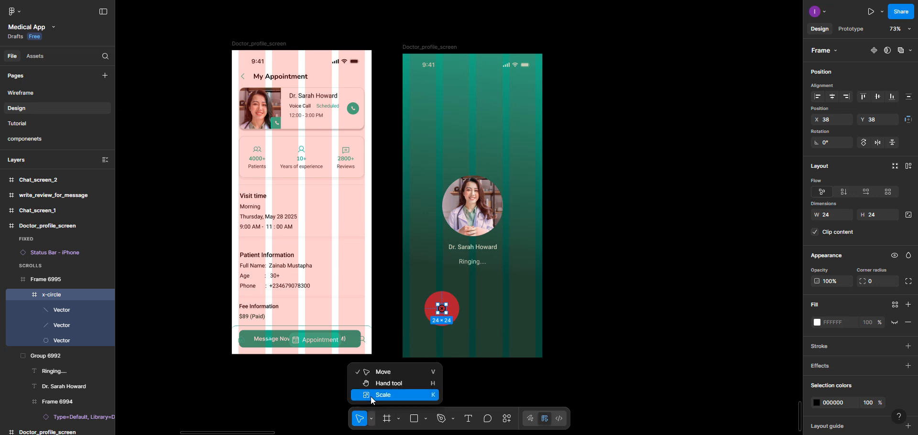
click(371, 397)
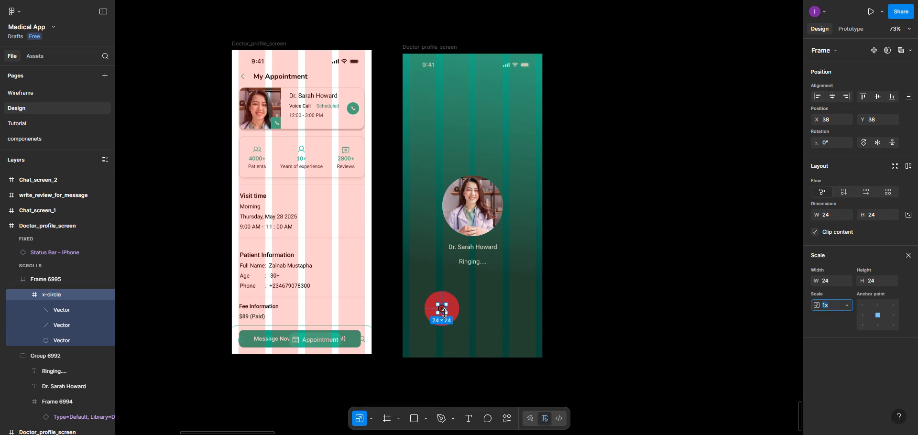
drag(445, 314, 453, 320)
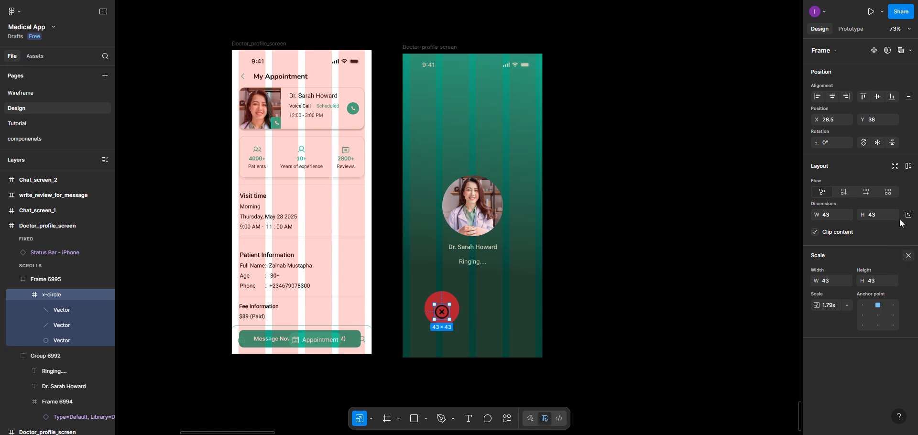
click(875, 99)
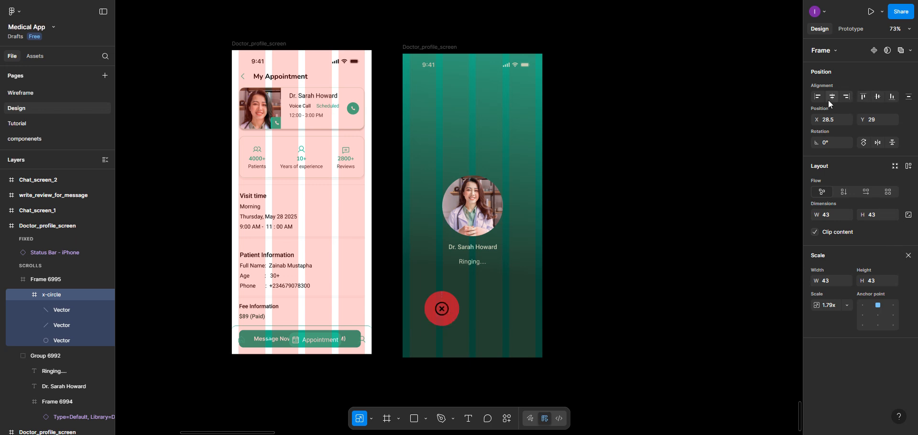
click(831, 98)
click(908, 256)
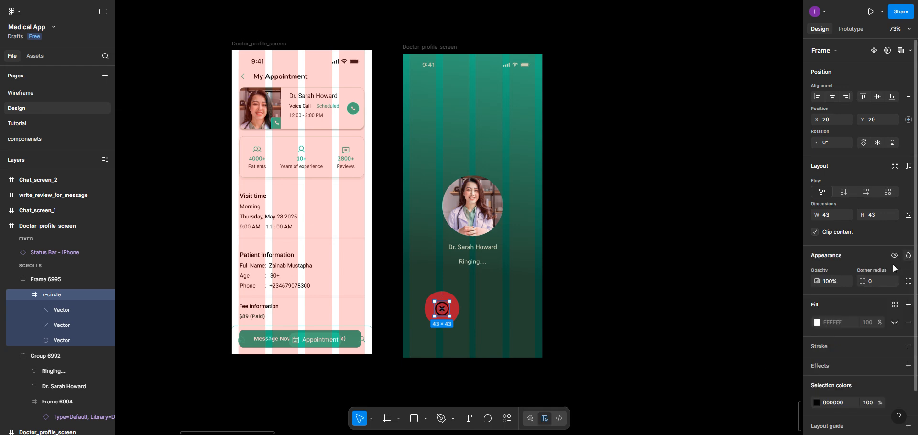
click(893, 305)
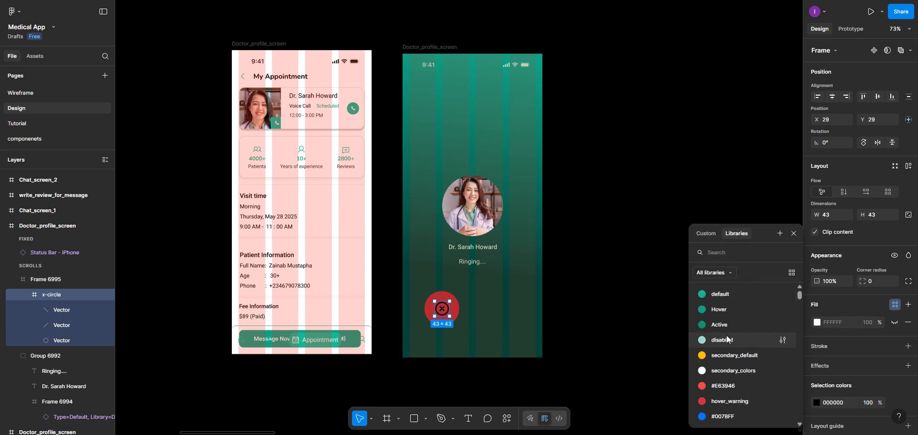
click(725, 372)
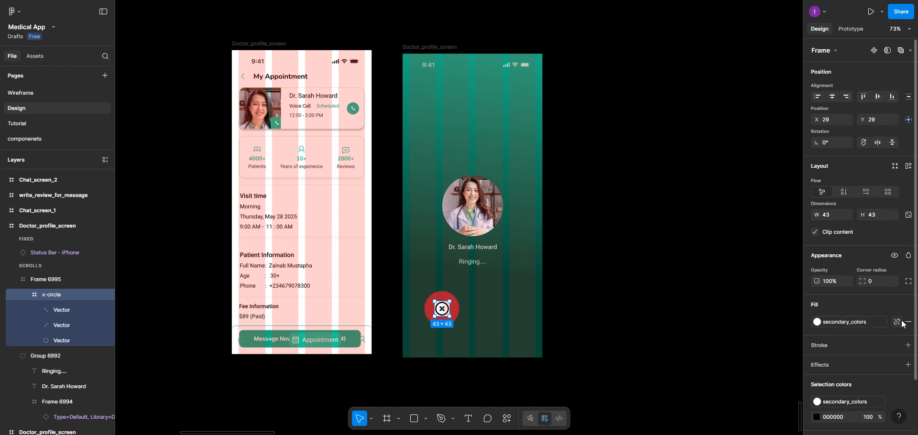
click(895, 322)
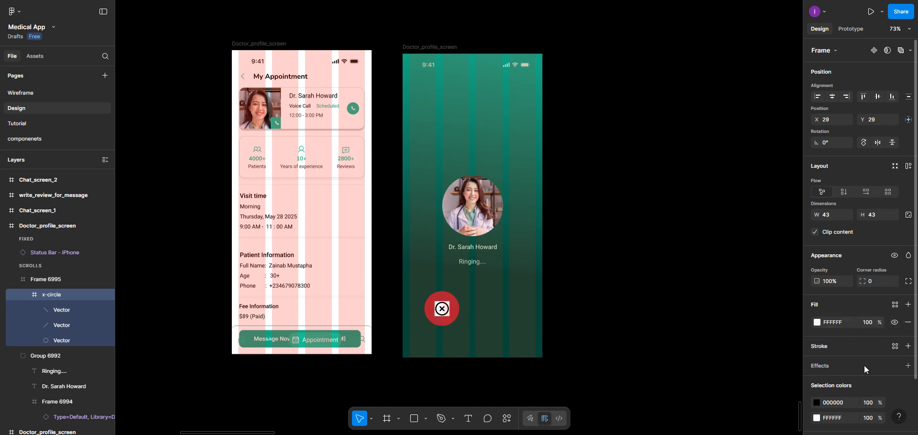
click(907, 322)
Recolor the x-circle icon's black lines to FFFFFF at 80% opacity
click(815, 380)
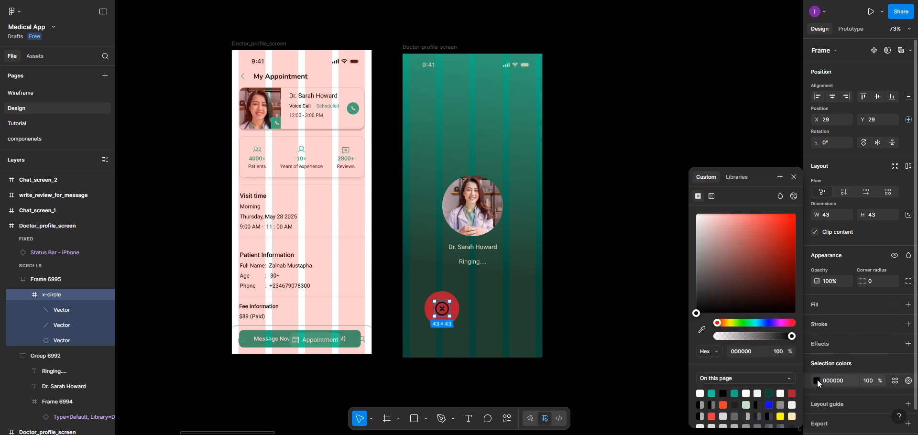
click(747, 392)
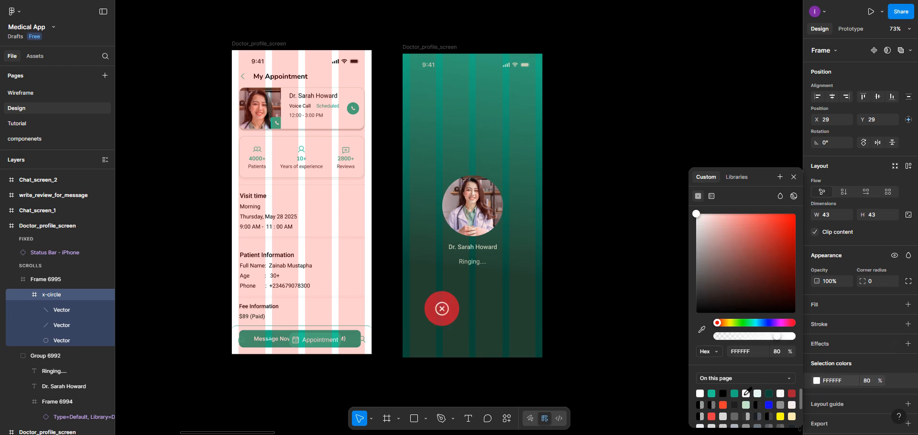
Scale the red cancel button together with its x-circle icon down to 78 × 78 with the Scale tool
click(456, 314)
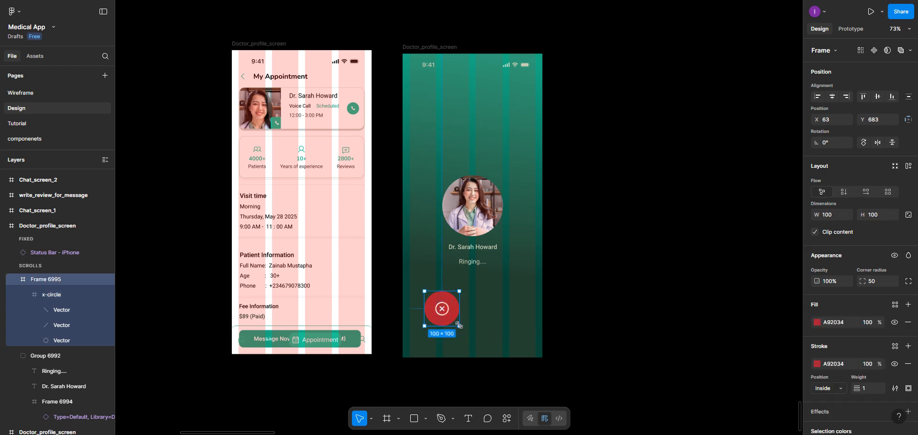
drag(458, 324, 448, 317)
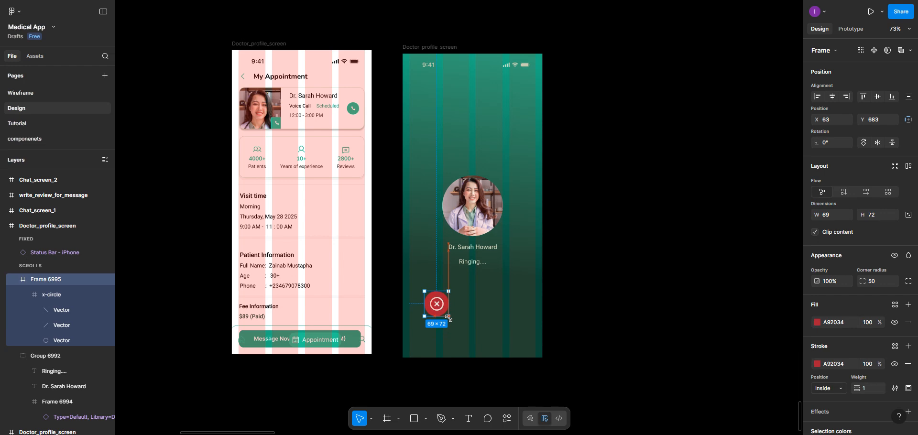
key(ctrl+z)
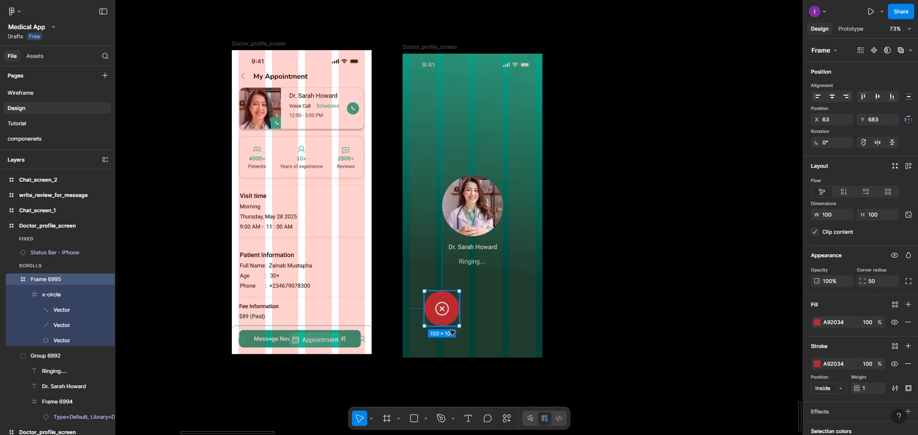
click(372, 418)
click(376, 397)
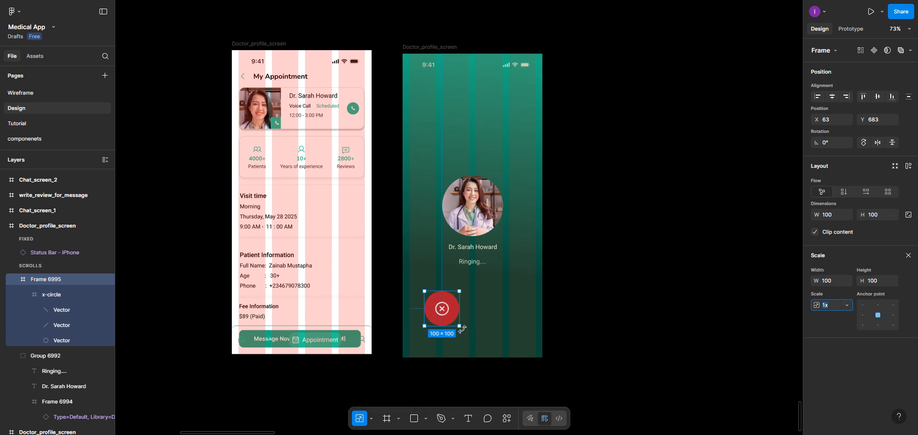
drag(460, 326, 447, 317)
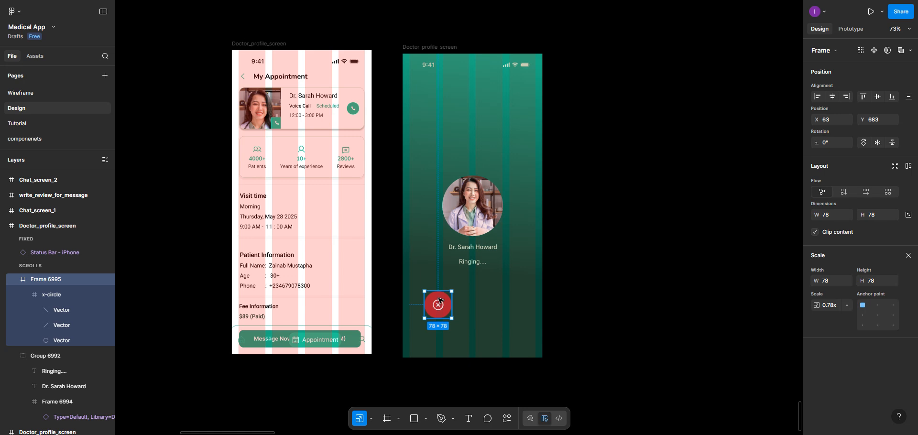
Duplicate the red cancel button to its right and change the copy's fill to the #007BFF library color
drag(440, 300, 493, 300)
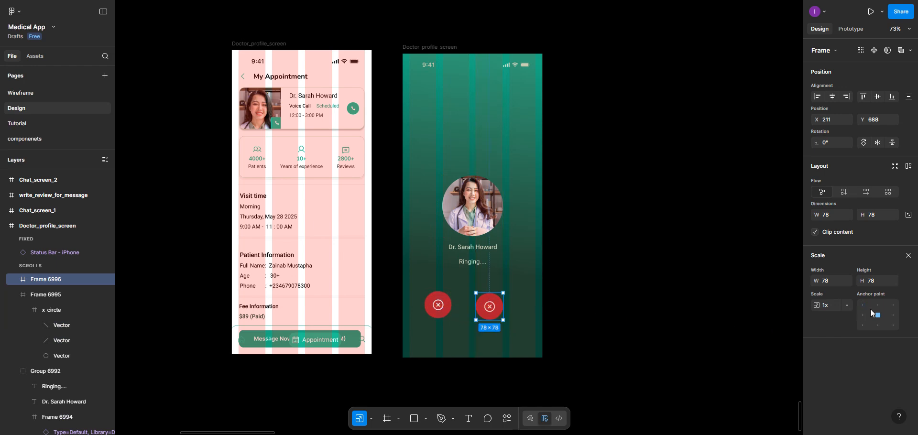
click(907, 256)
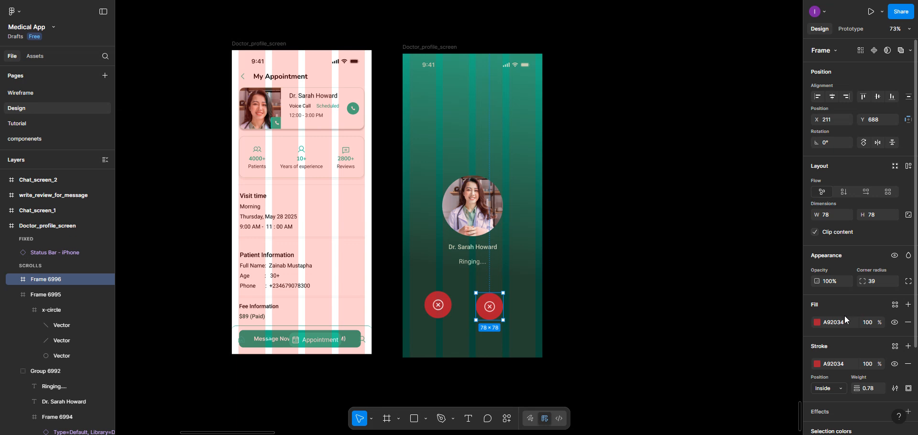
click(894, 304)
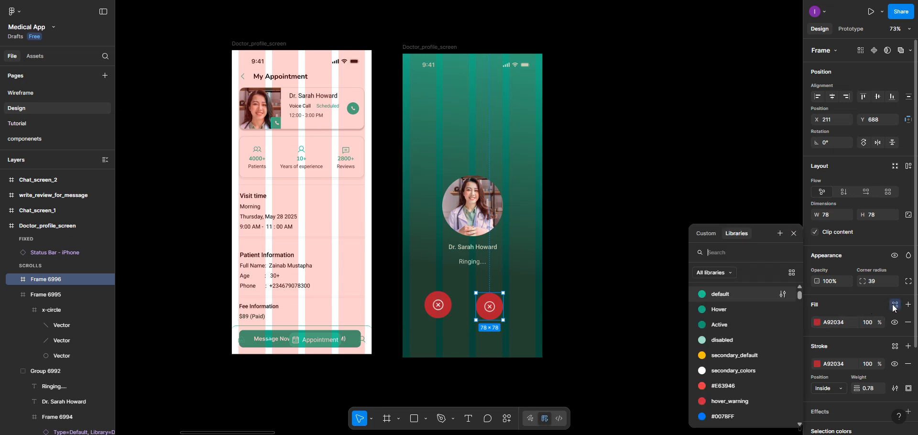
click(707, 416)
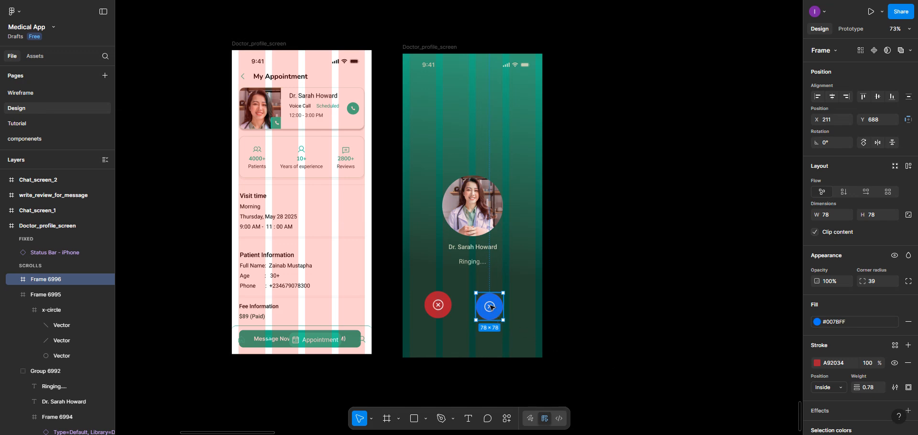
right_click(590, 236)
mouse_move(613, 321)
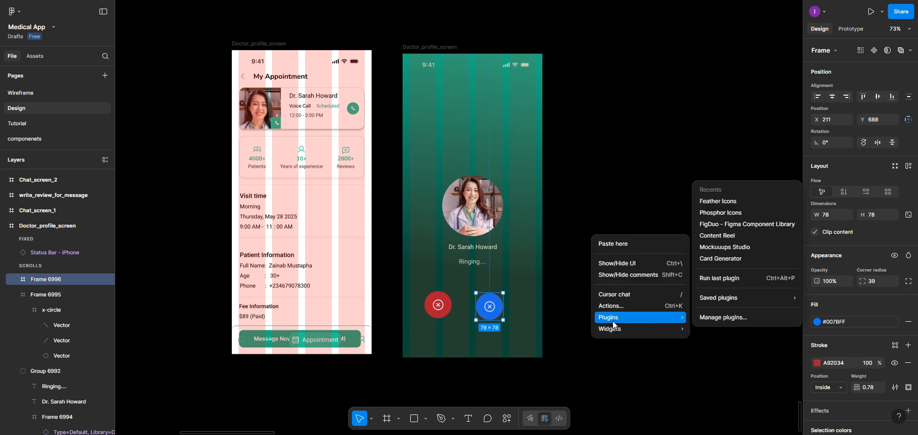
click(712, 201)
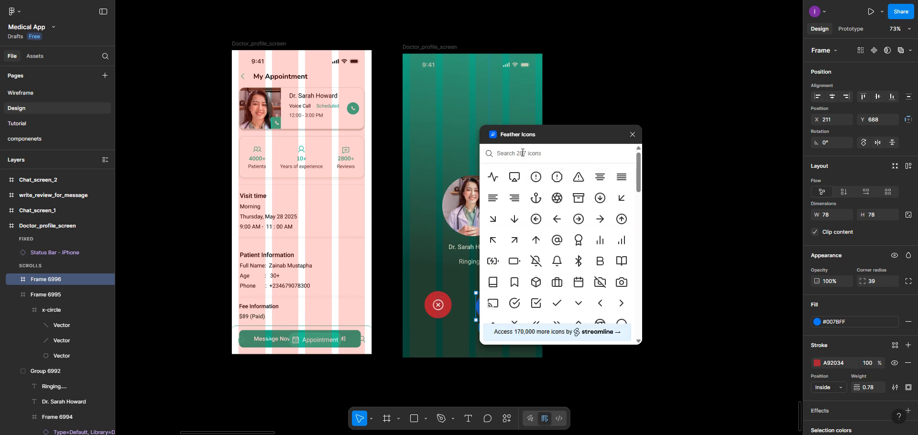
text(CALL)
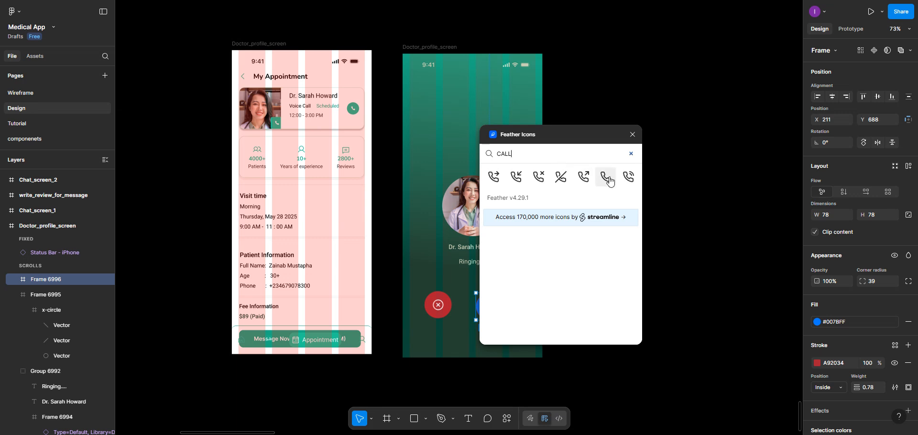
drag(550, 159, 497, 164)
click(632, 134)
Find the Phone icon in the Phosphor Icons plugin by searching "CALL", and insert it into the blue circle
right_click(631, 139)
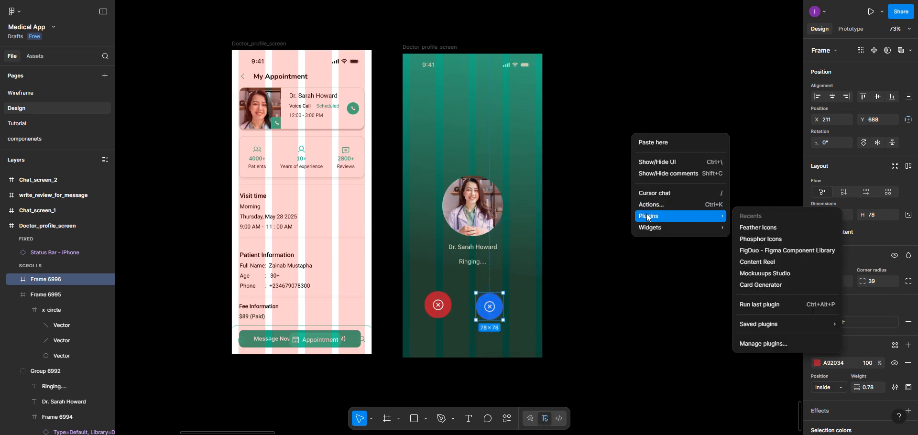
mouse_move(649, 216)
click(759, 239)
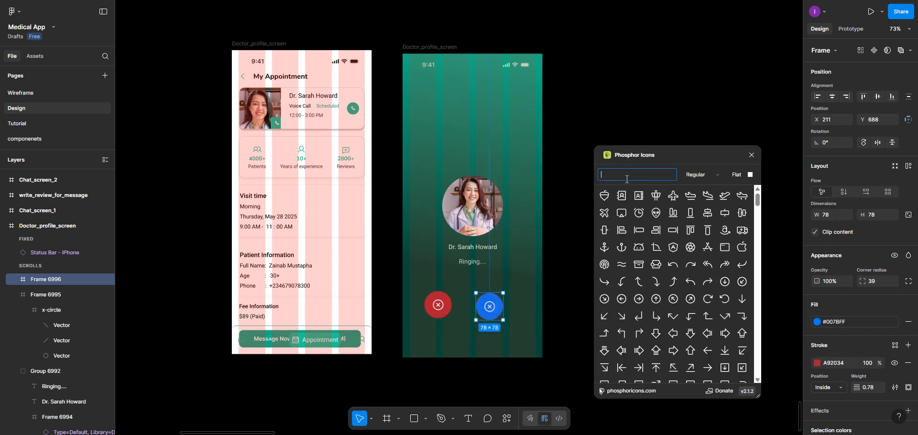
text(CALL)
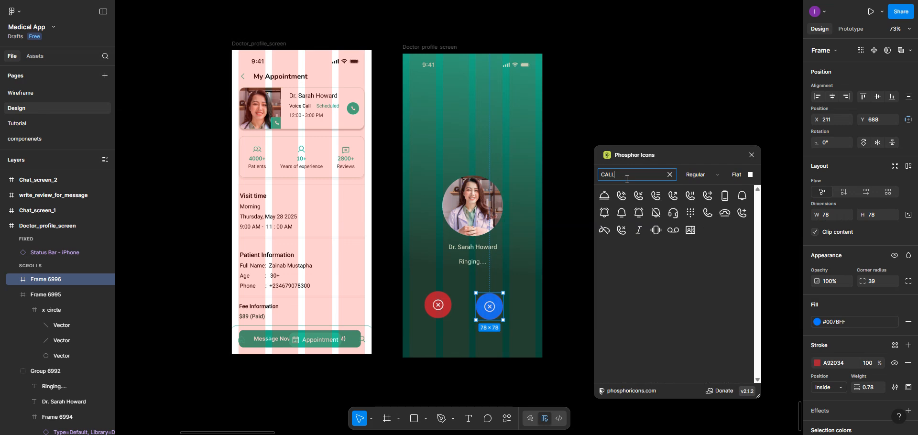
click(709, 208)
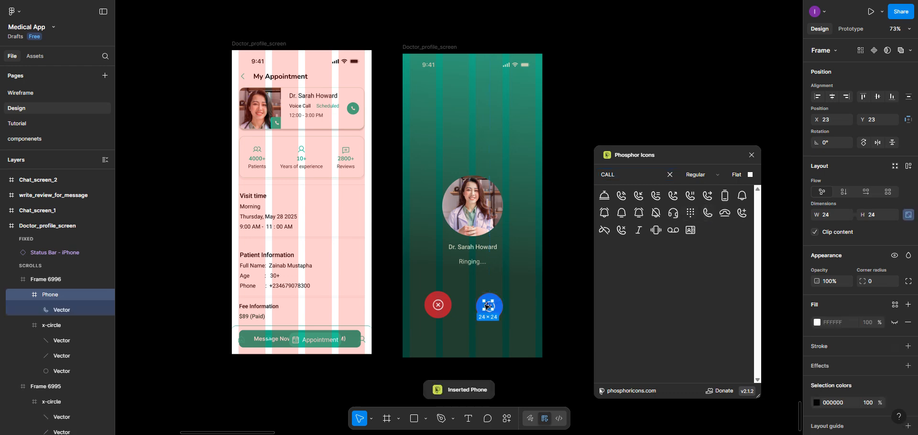
Delete the x-circle icon from the blue circle and put the phone icon in its place
drag(487, 306, 501, 285)
click(493, 307)
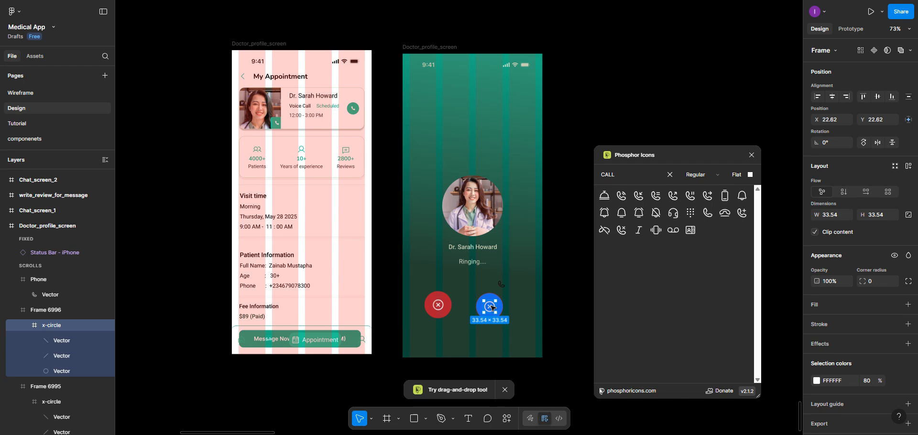
key(Escape)
click(502, 284)
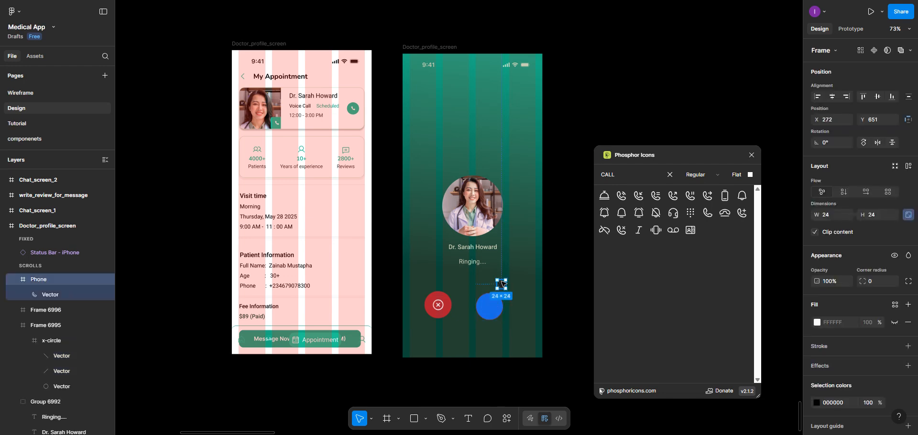
drag(502, 283, 495, 306)
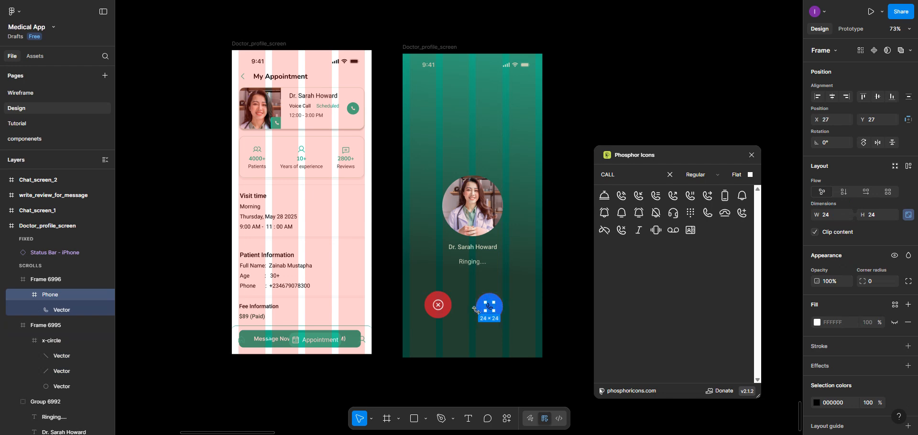
Resize the phone icon to 33.54 × 33.54 to match the x-circle icon in the red button
double_click(441, 307)
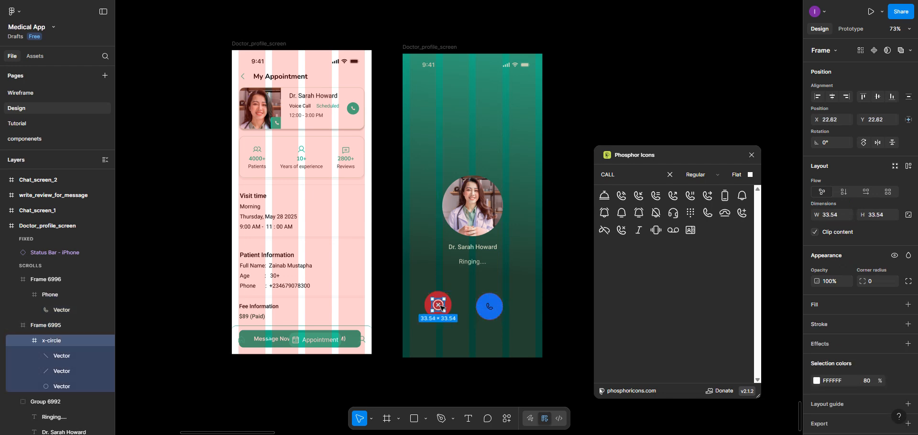
click(489, 307)
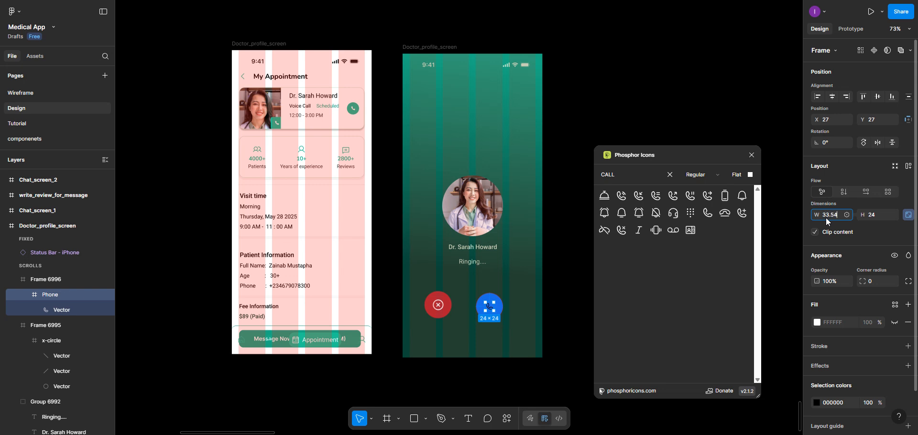
click(876, 216)
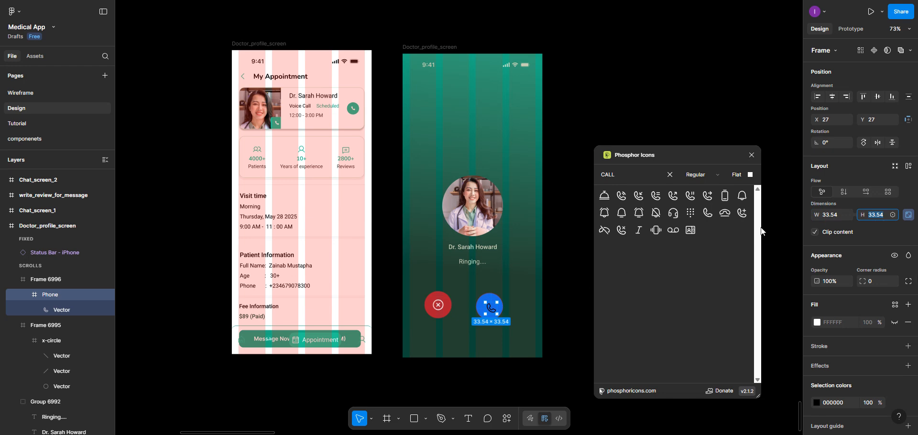
Center the phone icon in the blue circle and recolor it to FFFFFF at 80% opacity
click(836, 98)
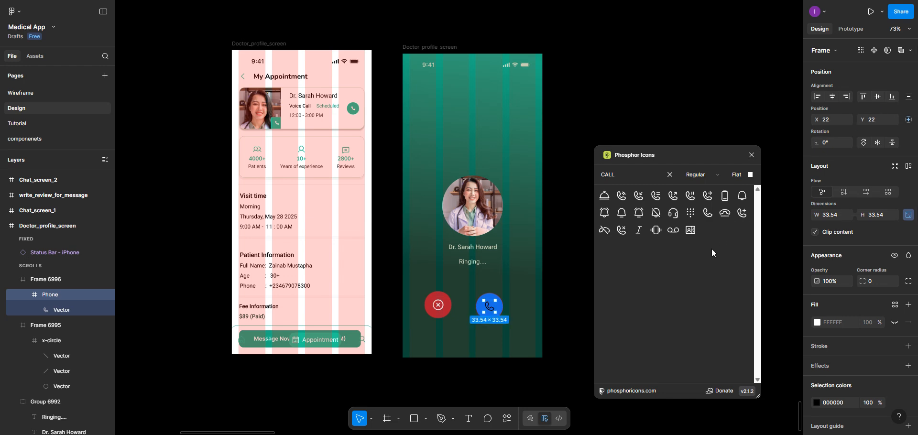
click(816, 403)
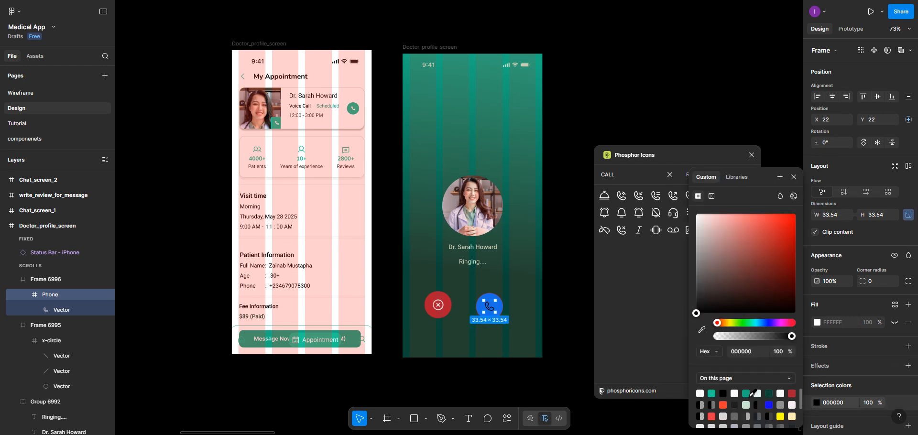
click(735, 393)
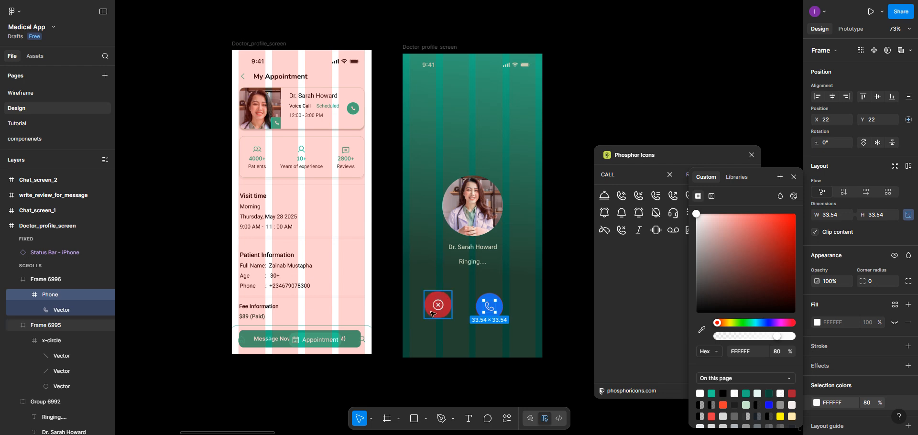
Align the red and blue call buttons by their vertical centers and distribute their horizontal spacing
click(431, 313)
shift+click(490, 306)
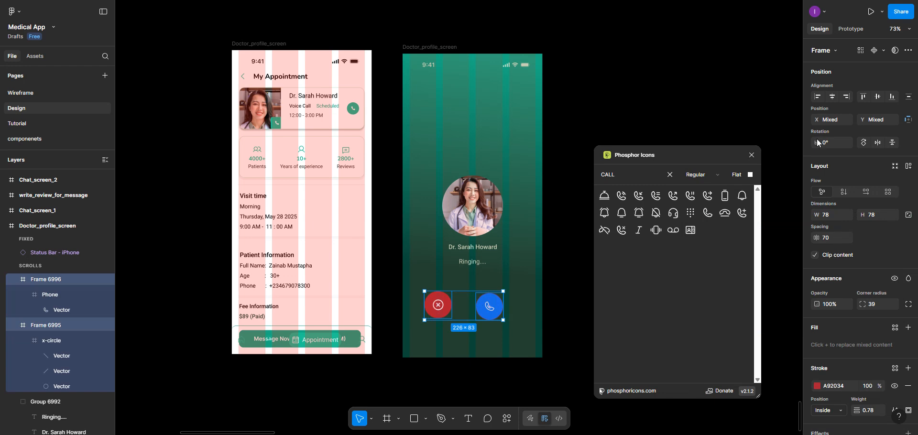
click(877, 97)
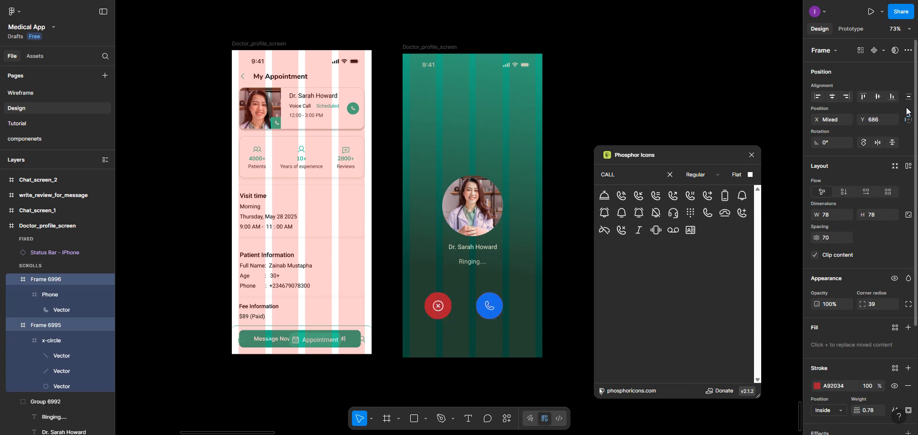
click(908, 97)
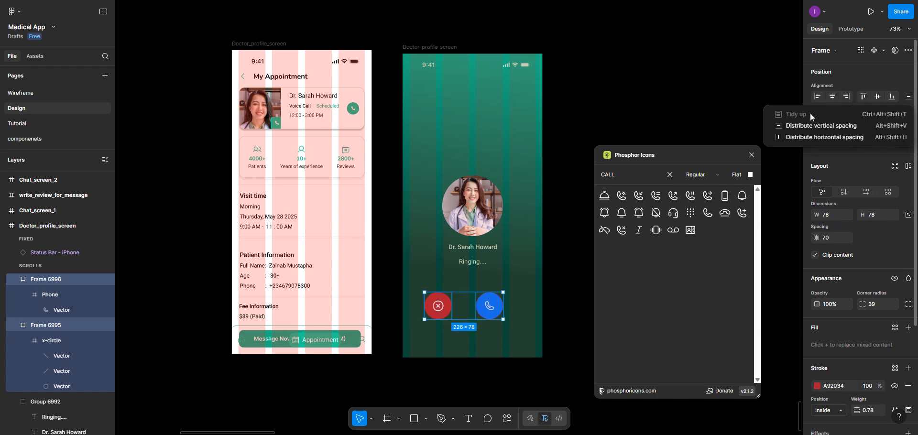
click(794, 139)
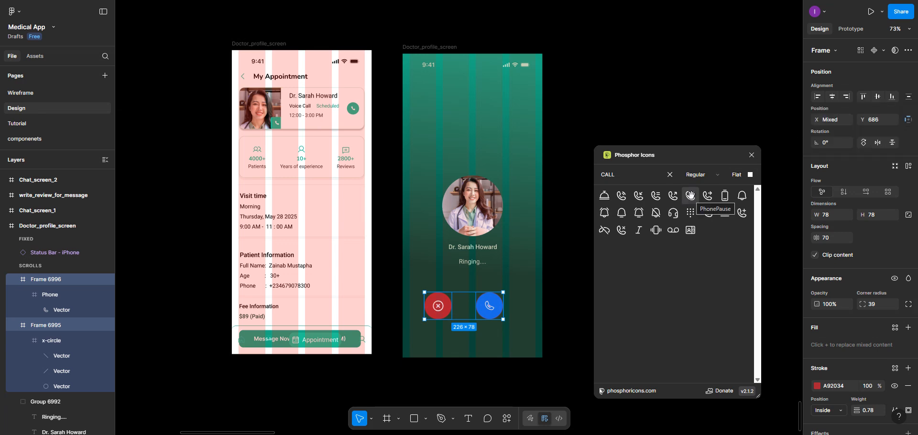
Set the horizontal spacing between the red and blue call buttons to 40
click(828, 241)
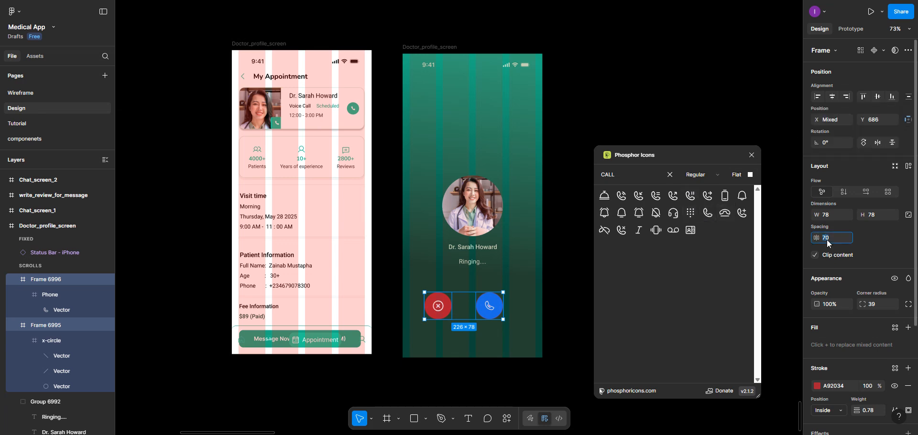
text(40)
key(Return)
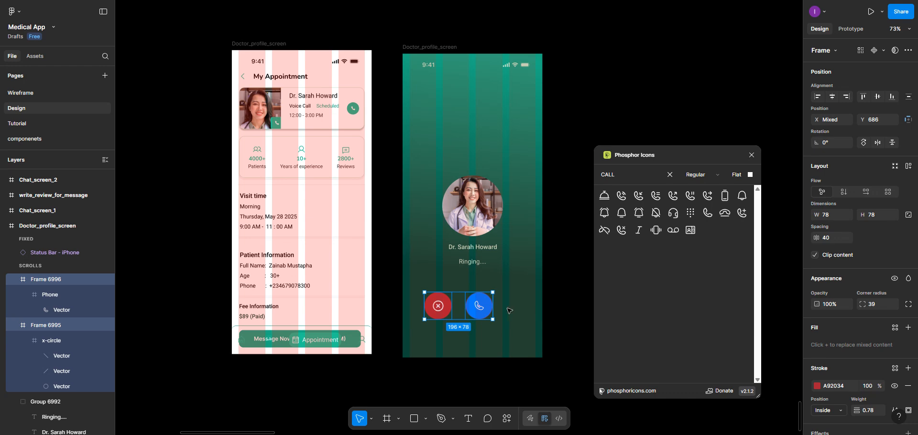
Group the two call buttons and position the group horizontally centered on the call screen at Y 726
key(ctrl+g)
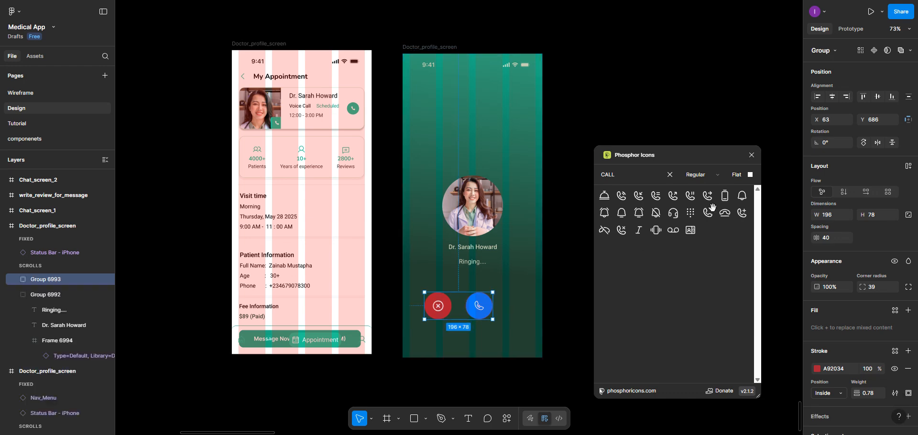
click(832, 96)
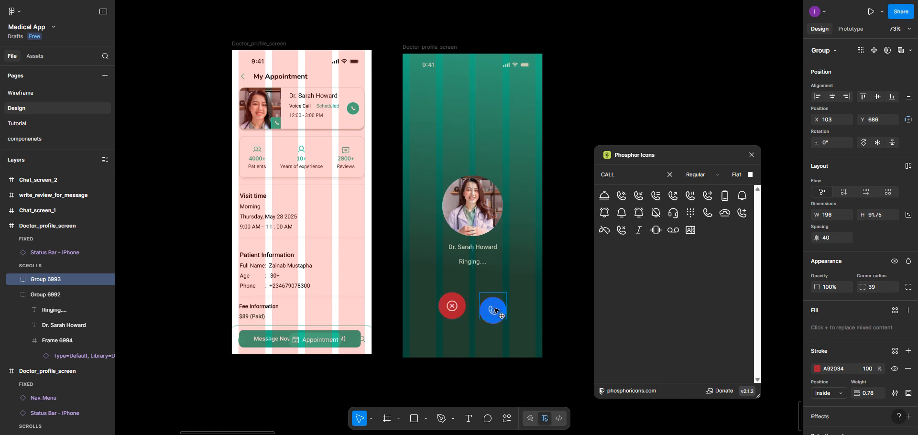
drag(473, 308, 473, 322)
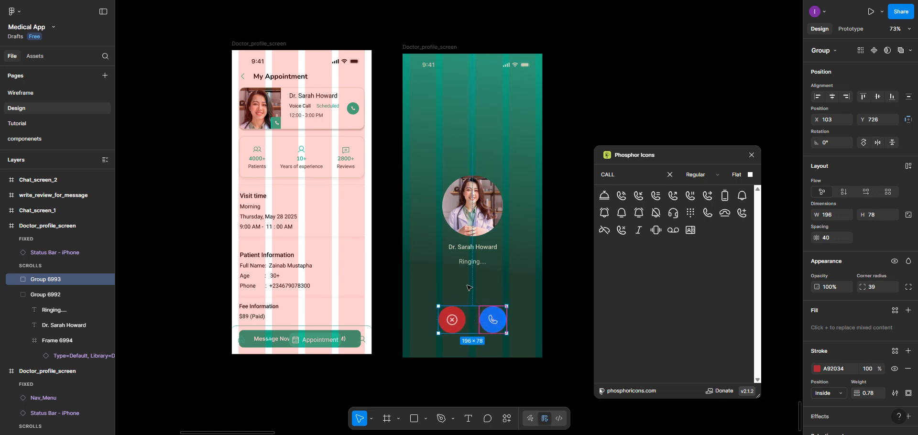
Set the vertical spacing between the doctor profile group and the call button group to 120, then close the icon plugin
shift+click(460, 260)
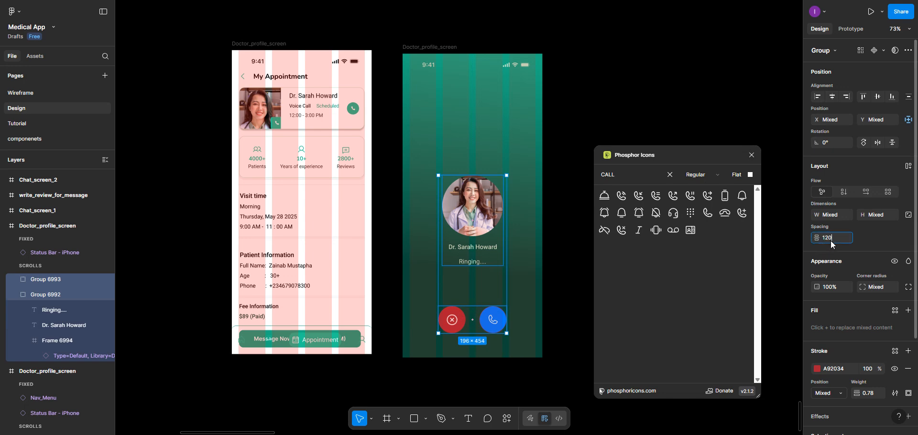
key(Return)
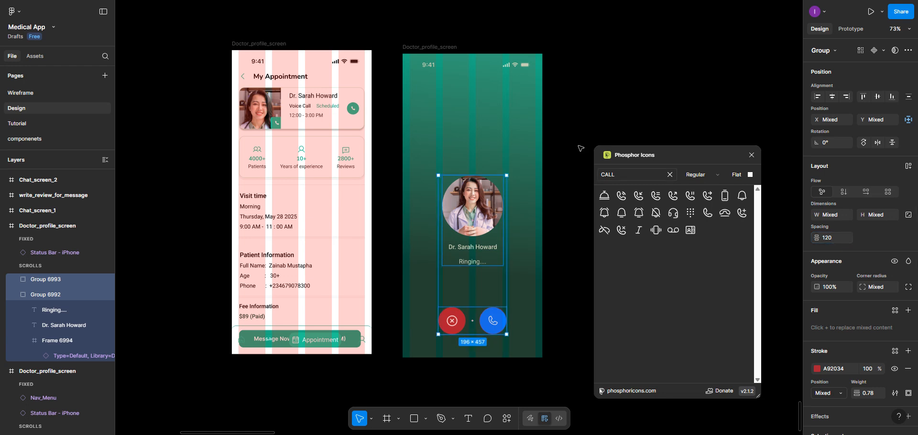
click(751, 156)
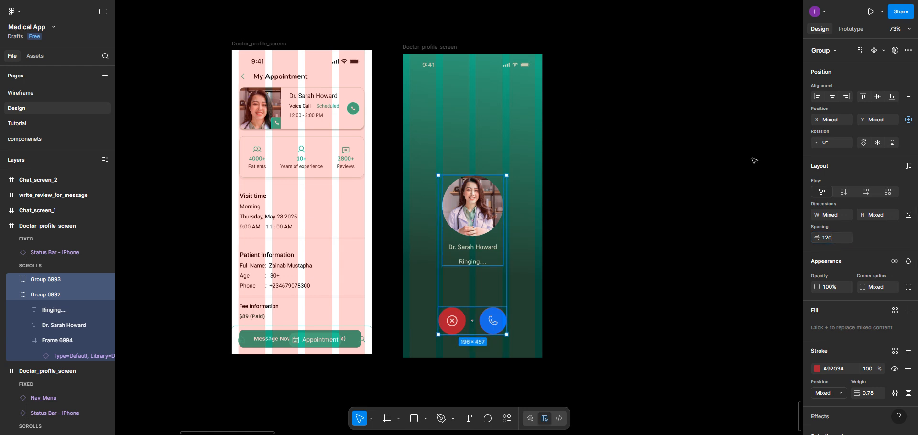
Duplicate the call screen frame to the right of the original, at X 2171, Y 14997
click(453, 48)
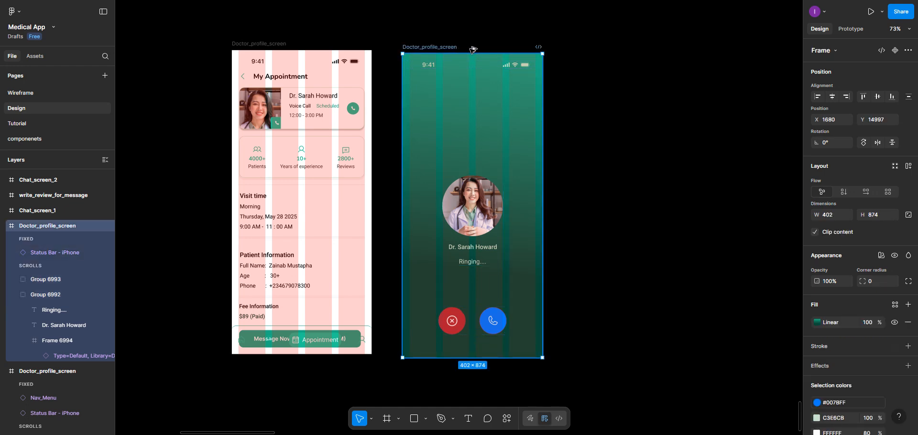
drag(453, 48, 624, 49)
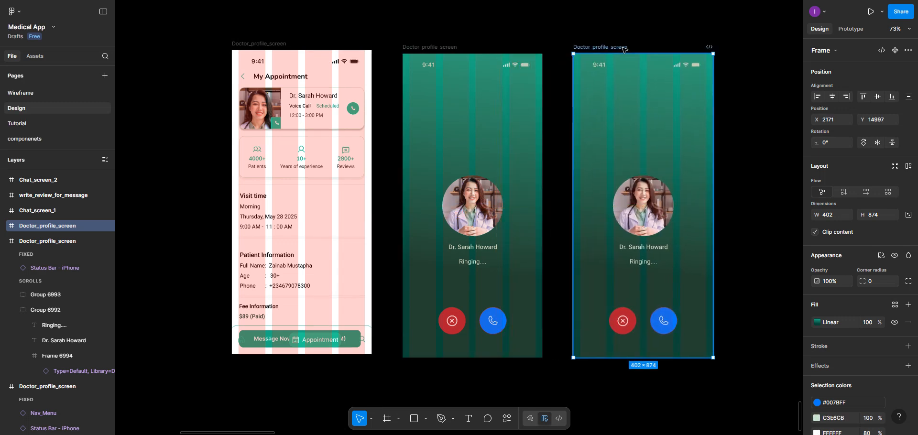
scroll(622, 47, right, 5)
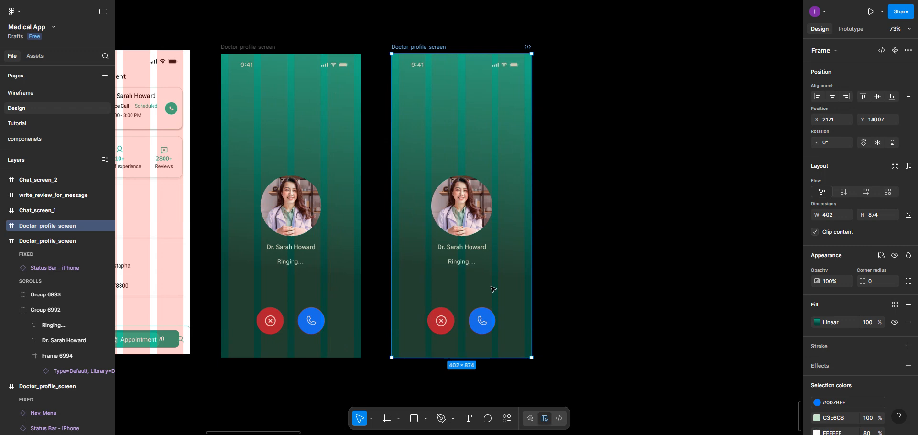
Ungroup the two call buttons on the duplicated screen and place a copy of the blue button to their right at X 315, Y 728
click(485, 317)
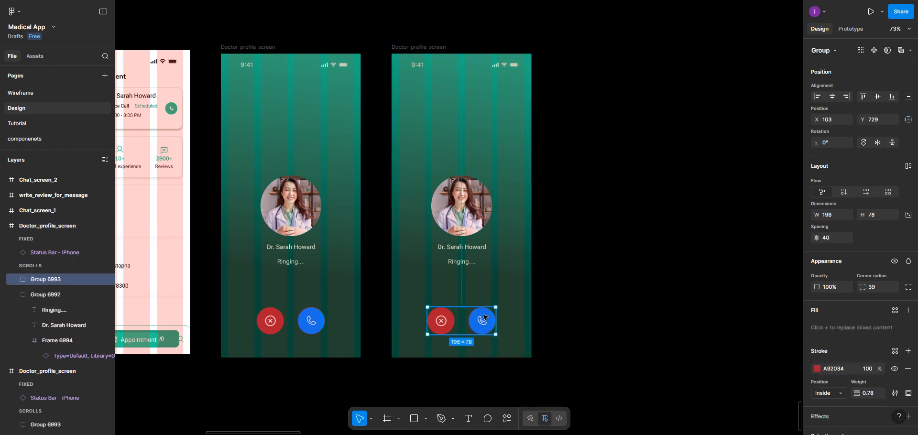
right_click(484, 316)
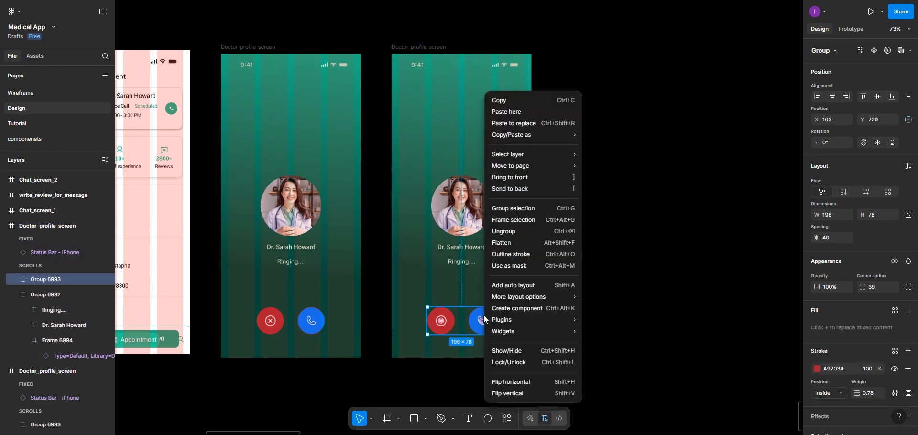
click(508, 231)
click(498, 270)
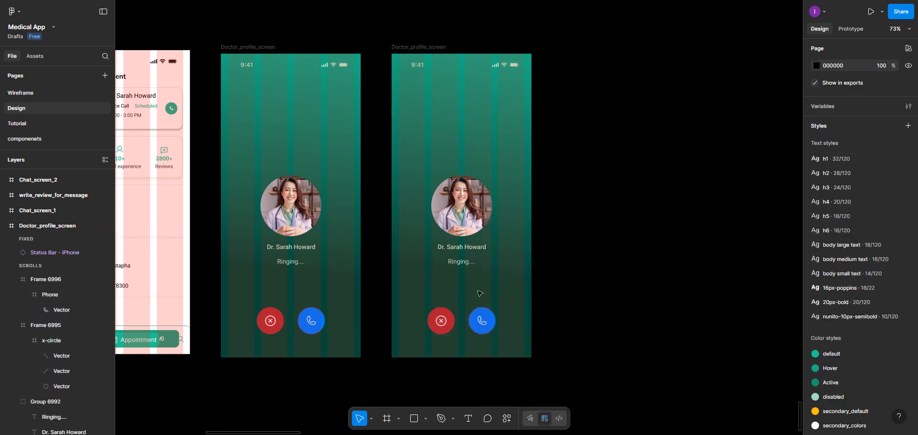
click(480, 318)
drag(479, 318, 513, 317)
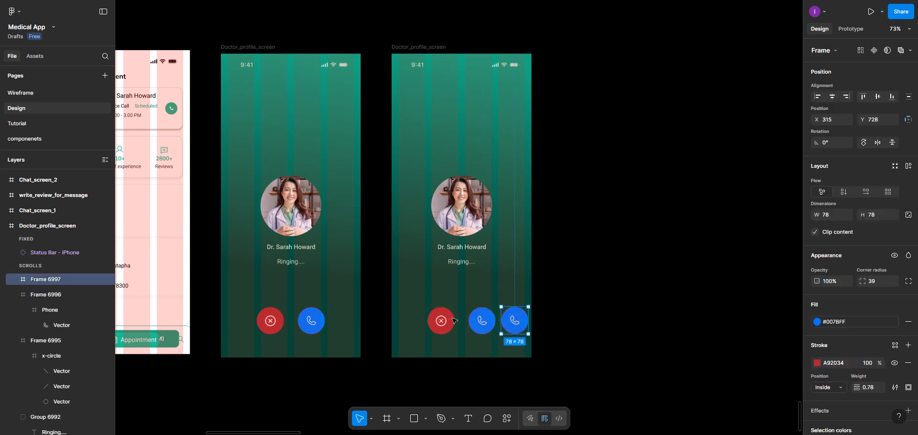
Shift the red and first blue buttons left as a pair and move the copied blue button to X 286, Y 727
click(440, 321)
shift+click(485, 322)
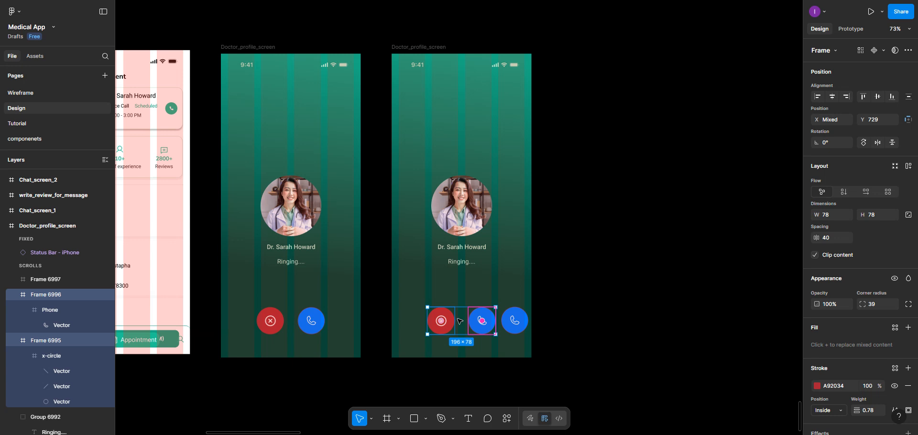
drag(464, 322, 446, 320)
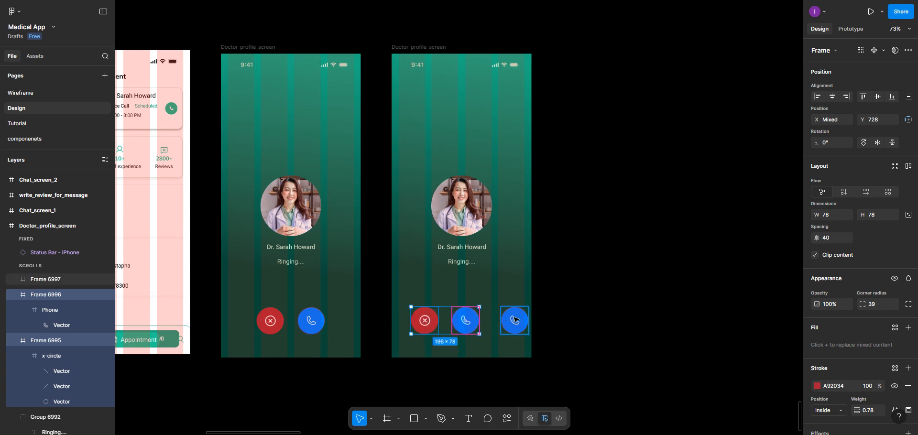
drag(514, 321, 508, 319)
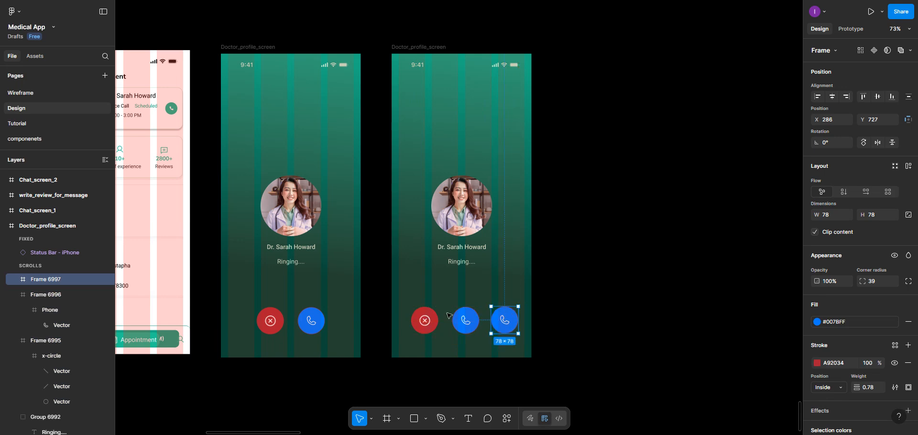
Search Phosphor Icons for "SACAN" and insert the Scan icon into the middle blue button
double_click(466, 322)
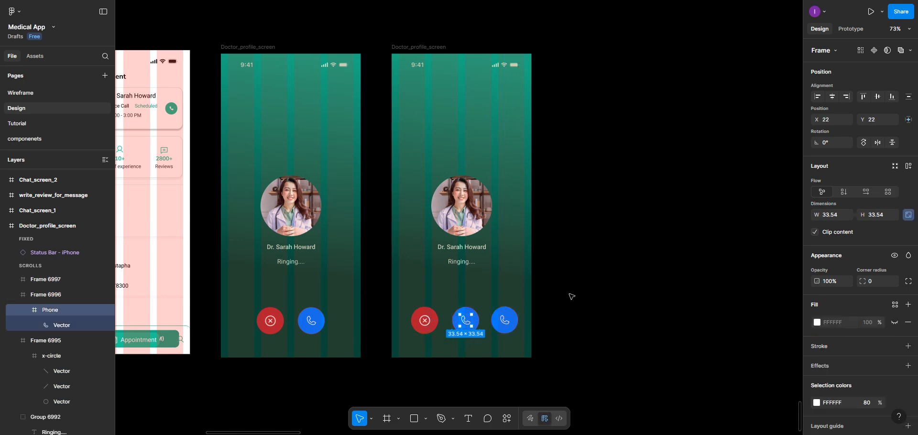
right_click(591, 278)
mouse_move(616, 361)
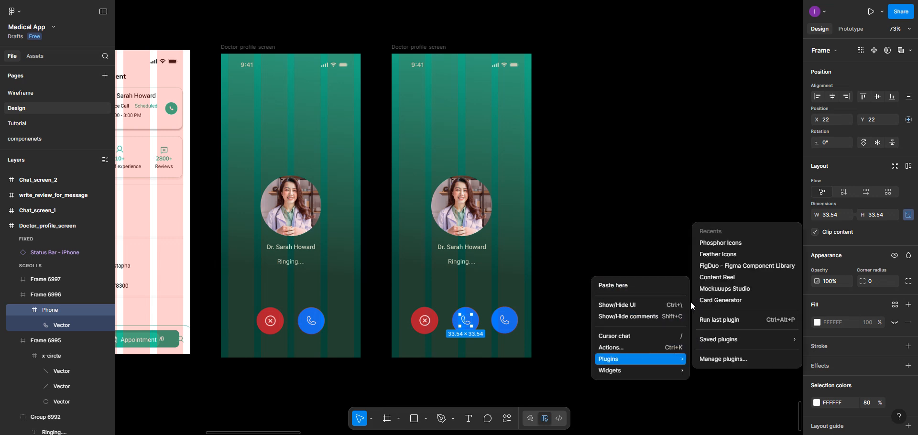
mouse_move(680, 360)
click(722, 248)
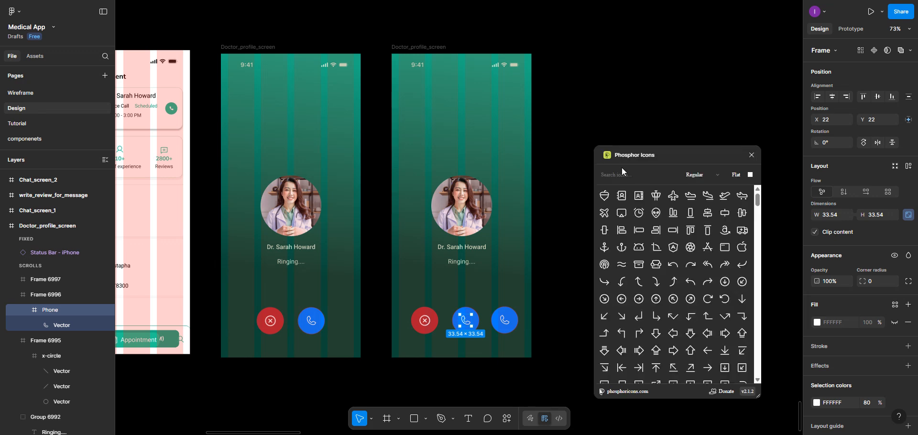
click(621, 172)
text(SACAN)
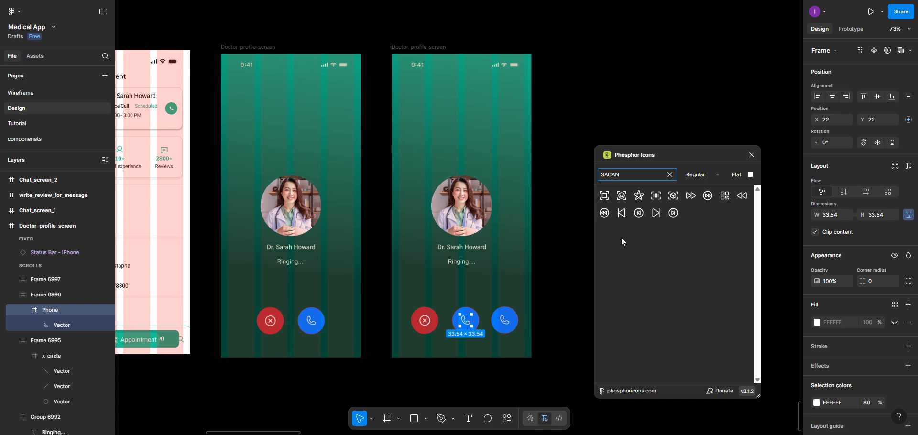
click(604, 197)
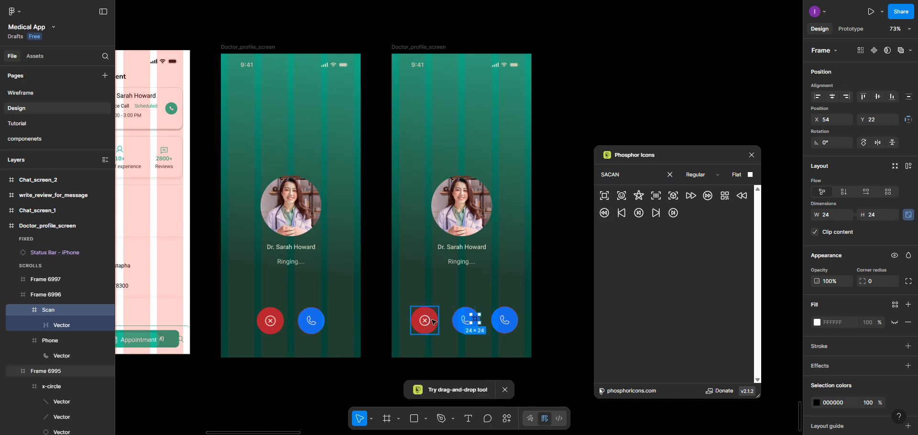
Delete the phone icon from the middle blue button
scroll(433, 321, up, 3)
scroll(433, 321, up, 2)
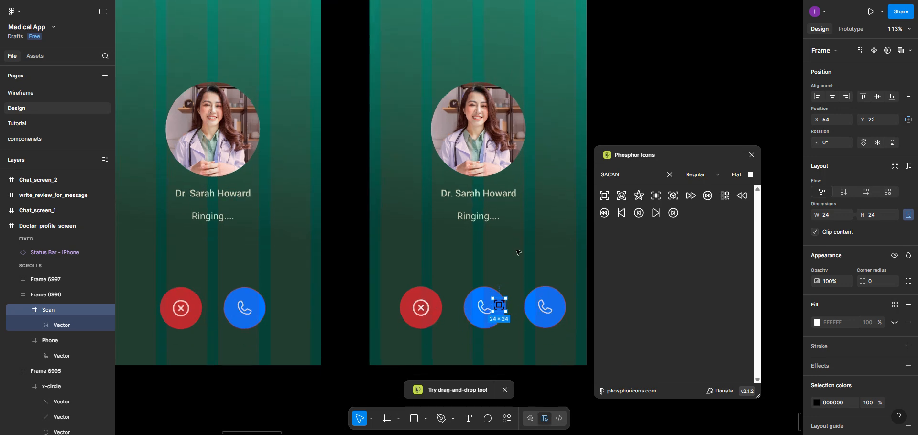
click(484, 313)
double_click(485, 313)
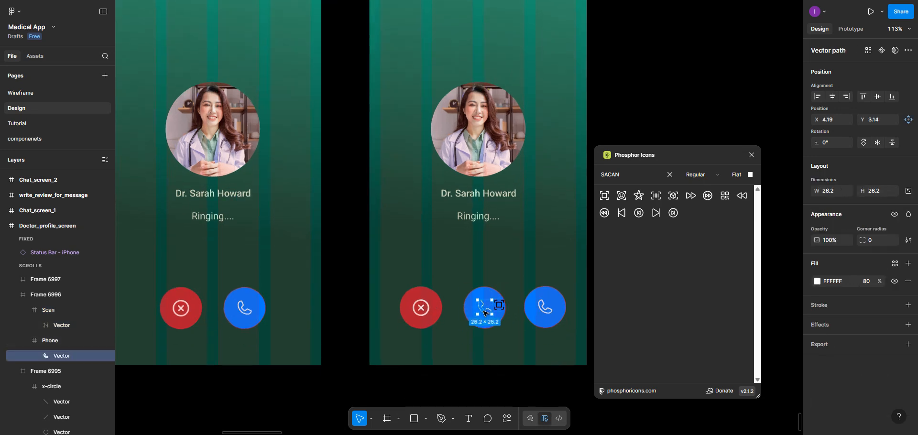
key(Escape)
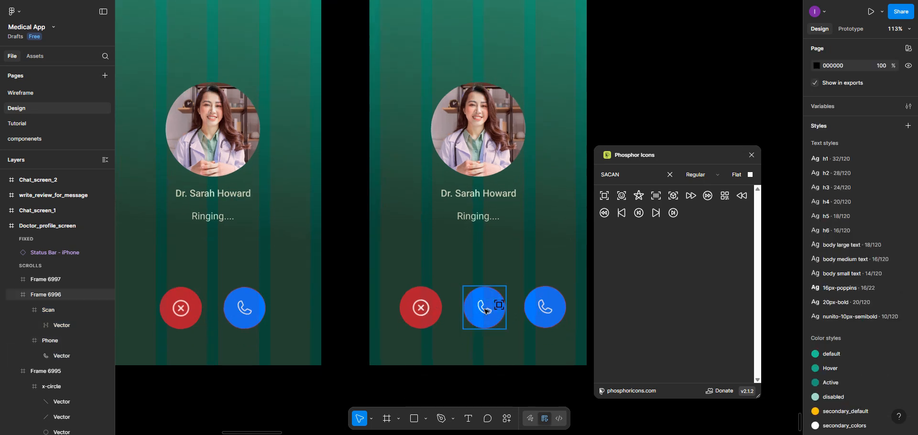
click(487, 311)
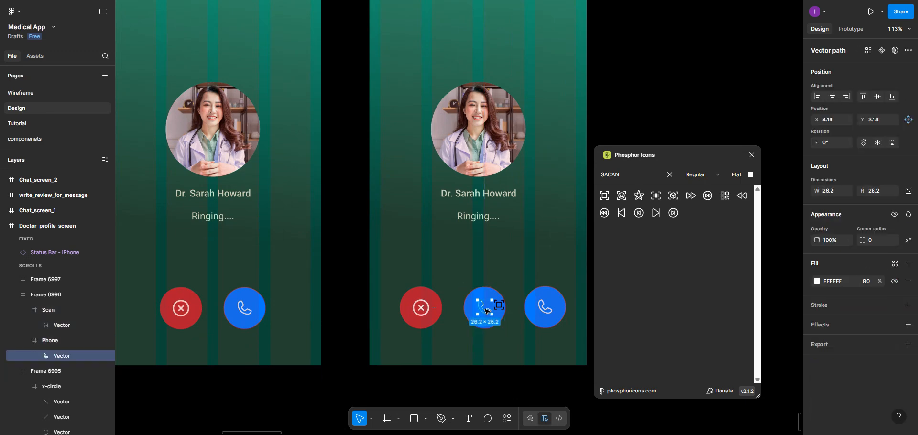
key(Escape)
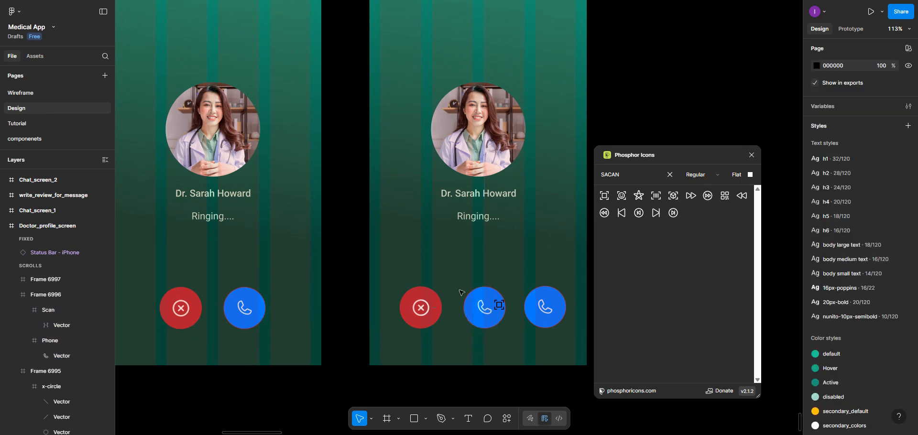
click(487, 312)
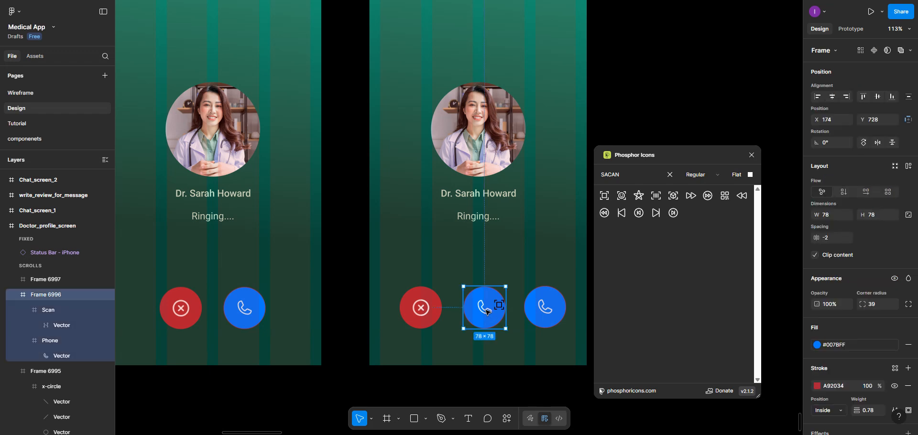
double_click(487, 311)
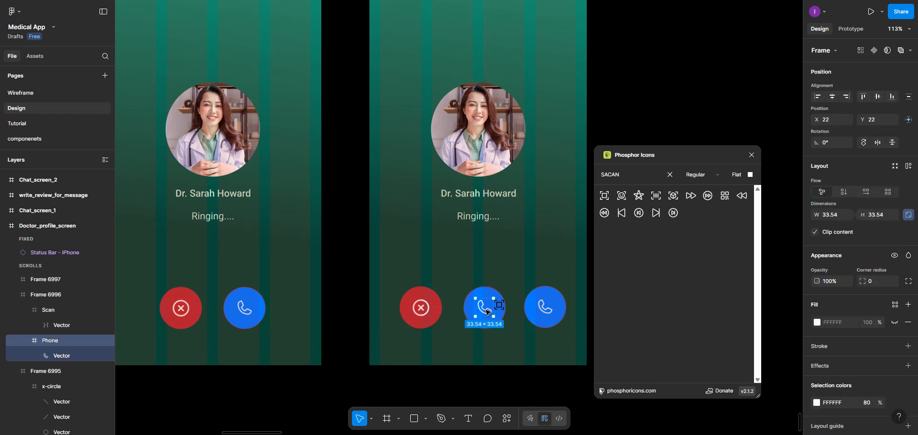
key(Delete)
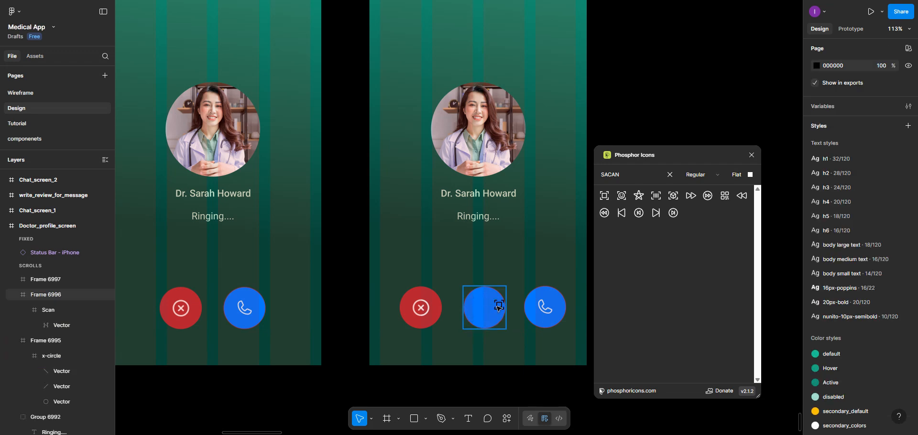
Resize the scan icon to 33.54 × 33.54 to match the phone icon in the neighbouring blue button
click(499, 307)
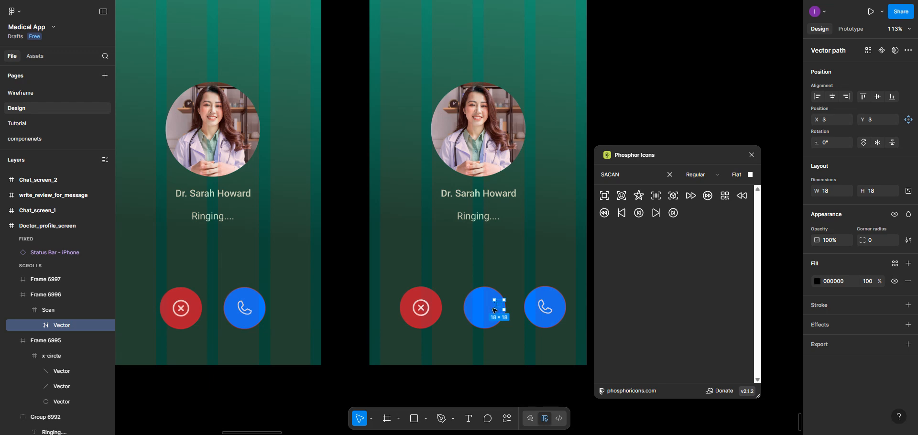
double_click(543, 307)
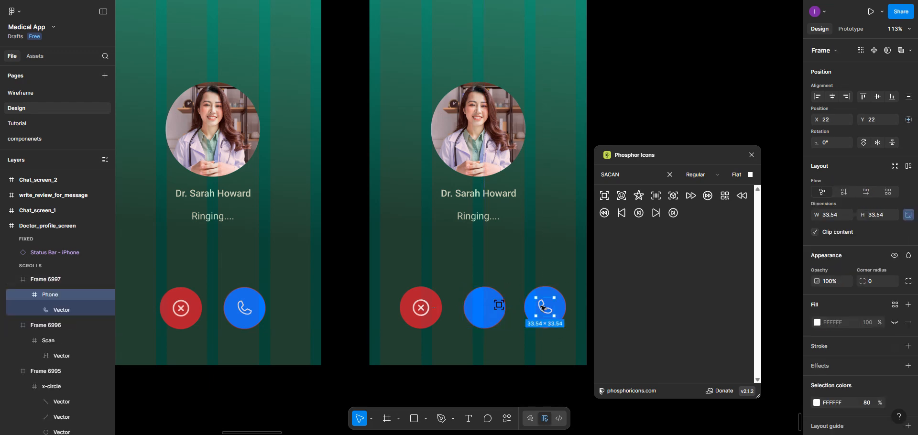
click(499, 305)
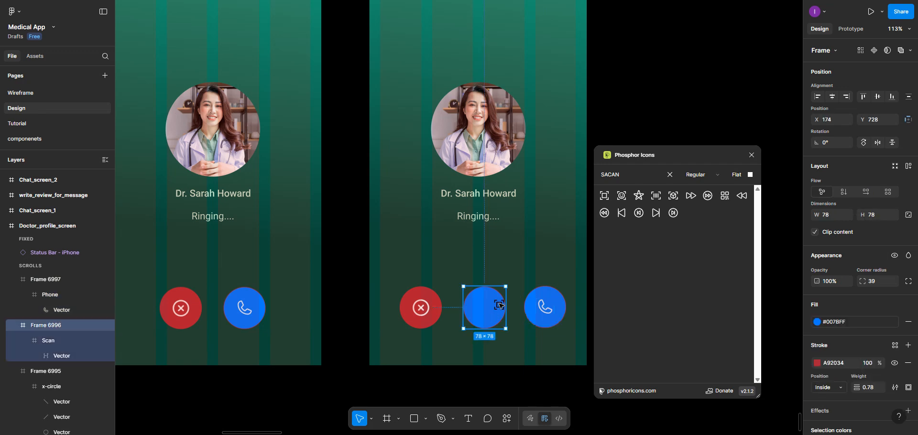
double_click(499, 305)
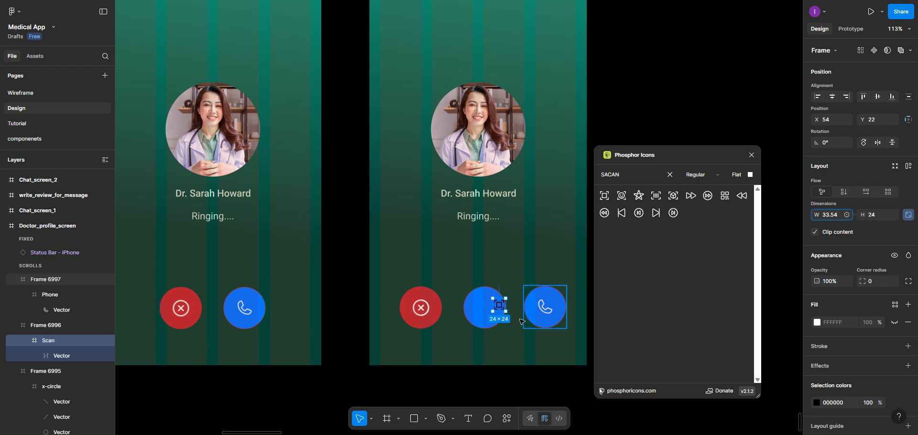
Center the scan icon horizontally and vertically in the middle blue button and recolor it to E6F8F2
click(833, 98)
click(881, 96)
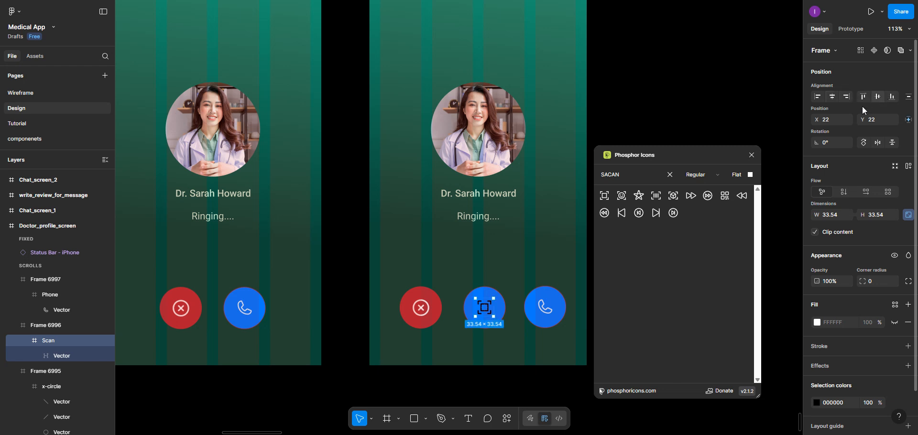
click(816, 402)
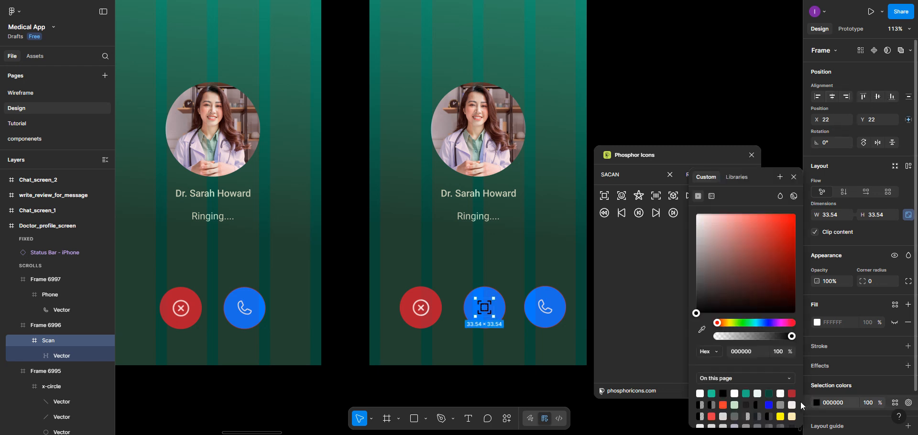
click(757, 393)
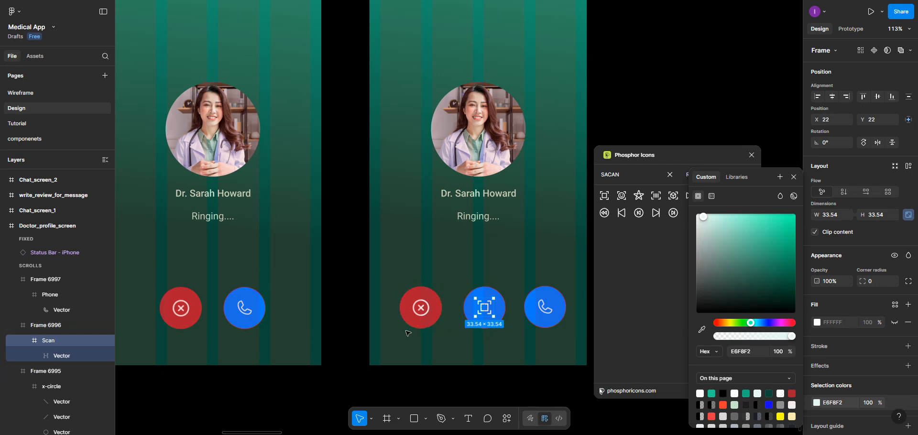
Replace the status text under the doctor's name on the duplicated call screen with "1 : 45 mins" and center it horizontally
click(472, 217)
double_click(473, 218)
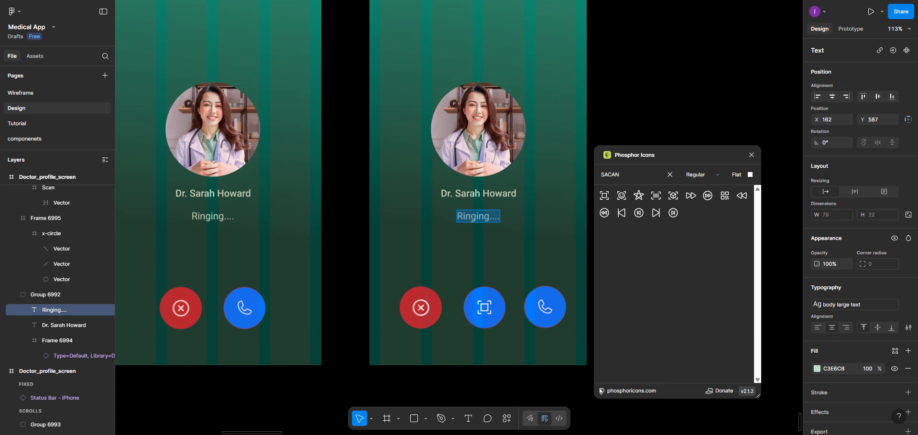
text(1)
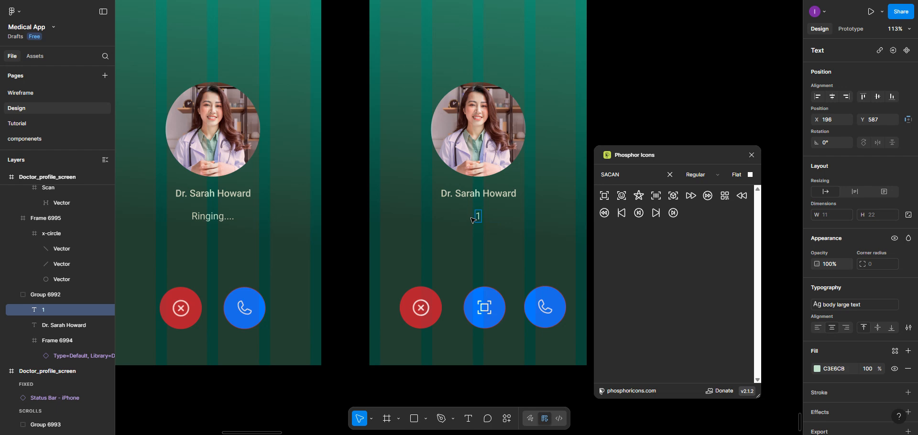
text(: 45 MIN)
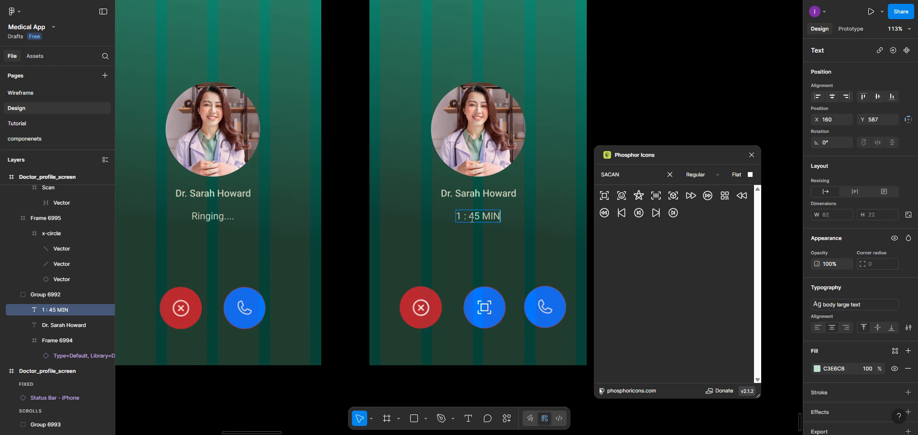
key(BackSpace)
key(BackSpace)
key(BackSpace)
key(BackSpace)
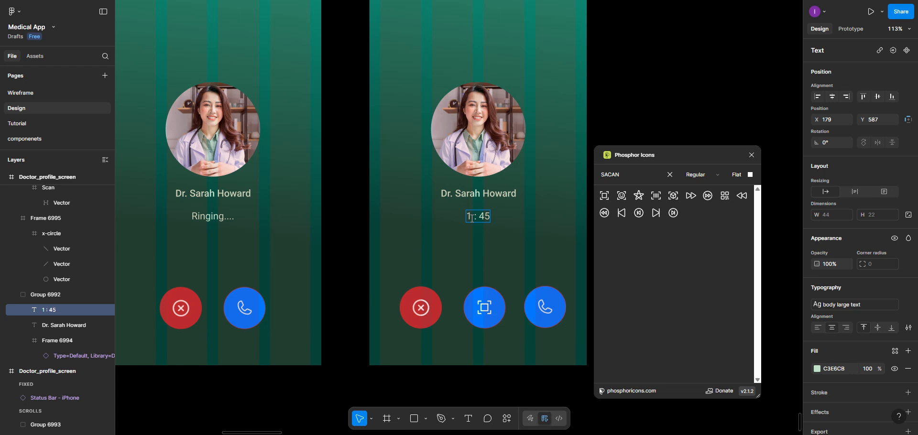
text(mins)
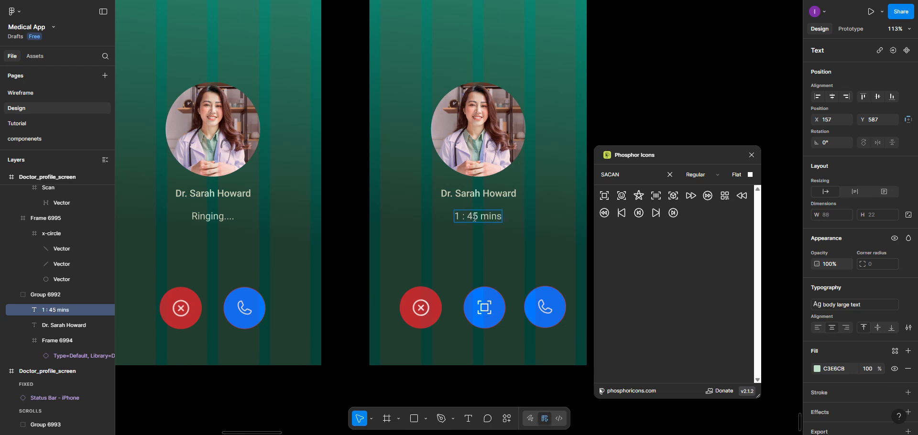
key(Escape)
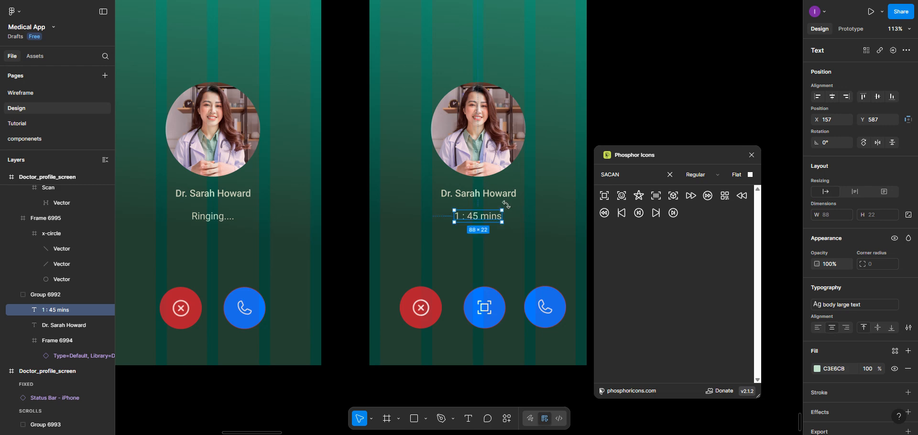
click(832, 97)
Select the red, scan and phone circular buttons on the duplicated call screen and distribute their horizontal spacing evenly
click(428, 308)
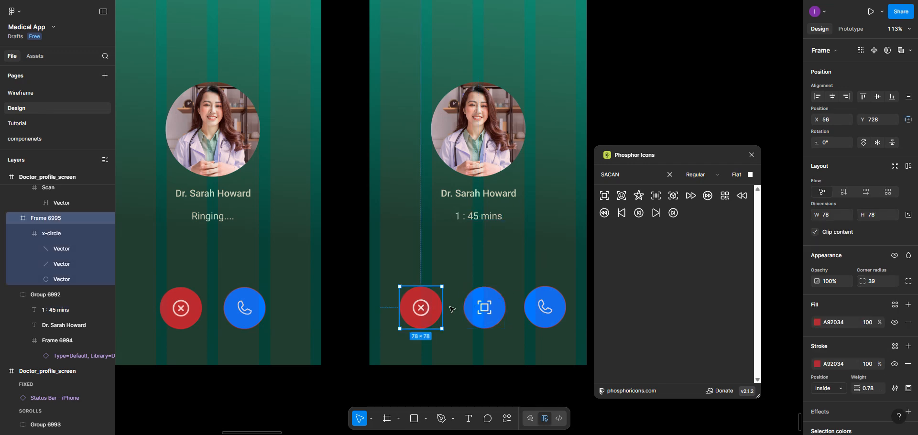
shift+click(484, 307)
shift+click(548, 302)
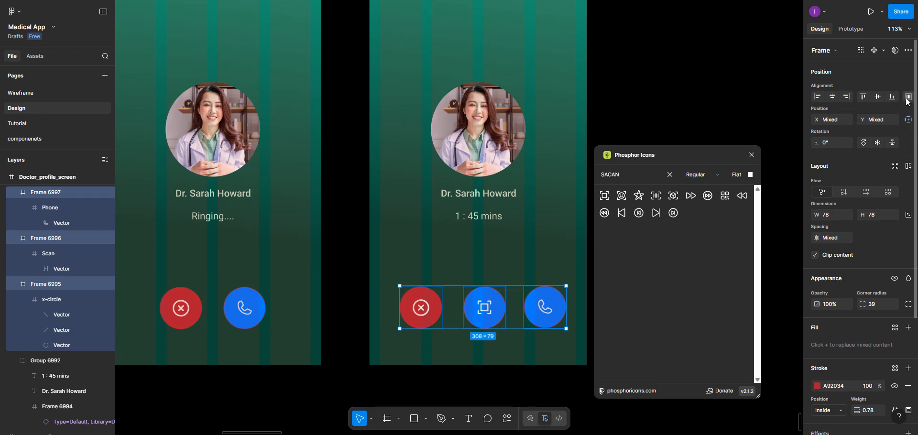
click(908, 96)
click(836, 138)
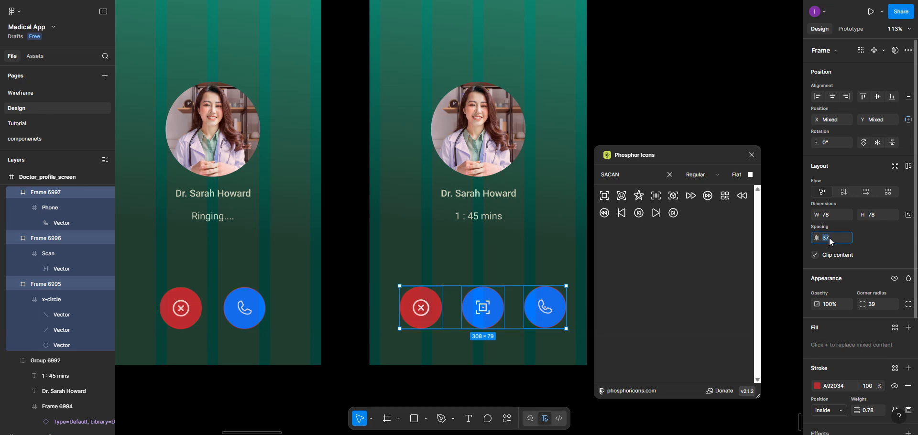
Space the three call buttons 30 apart, and centre them horizontally on the call screen as one group
key(Return)
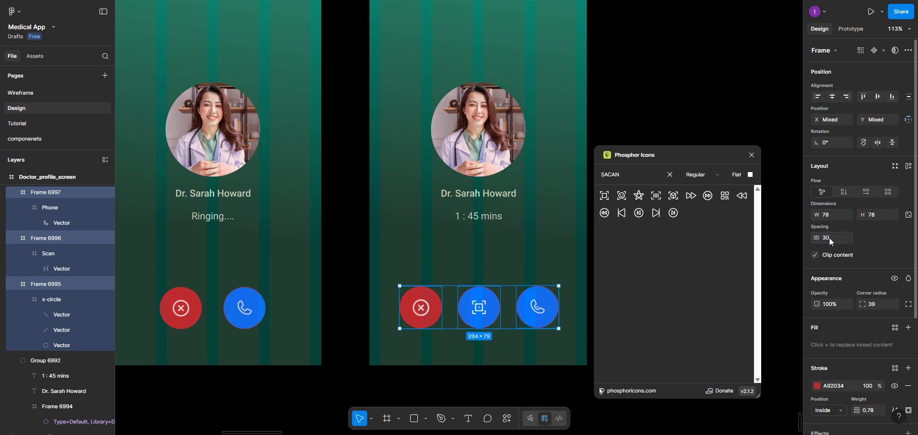
key(ctrl+g)
click(830, 98)
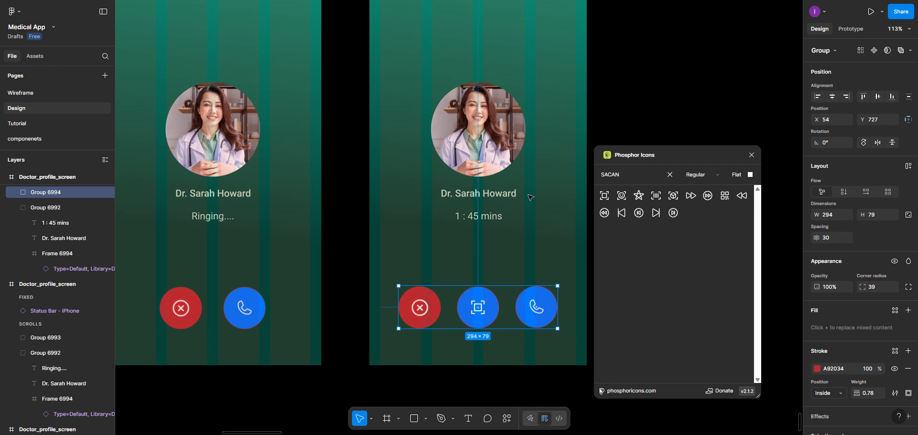
Preview the "Ringing...." call screen as a prototype and close the preview
scroll(529, 197, down, 5)
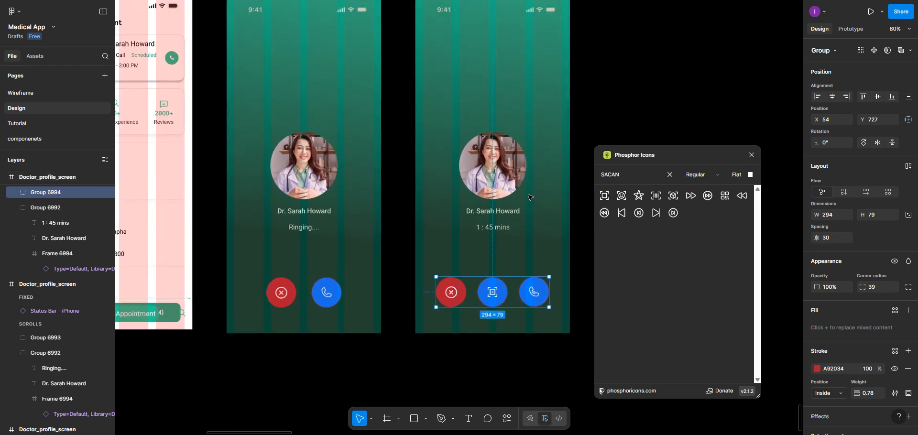
scroll(530, 197, up, 2)
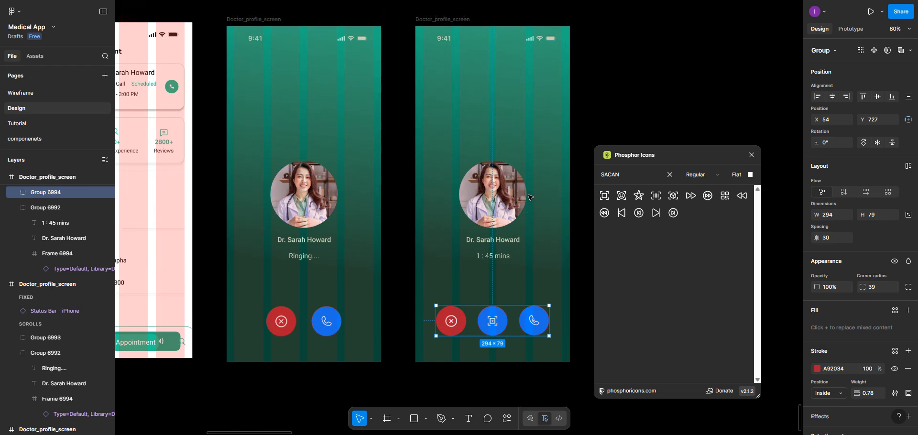
click(250, 22)
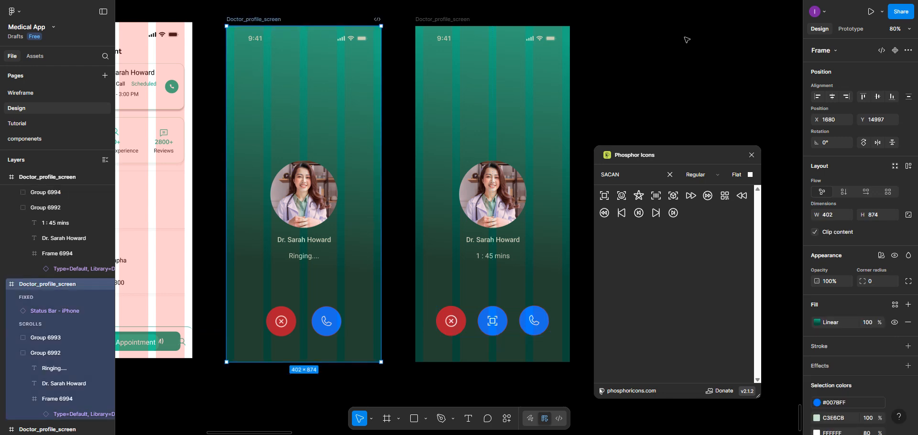
click(883, 16)
click(858, 48)
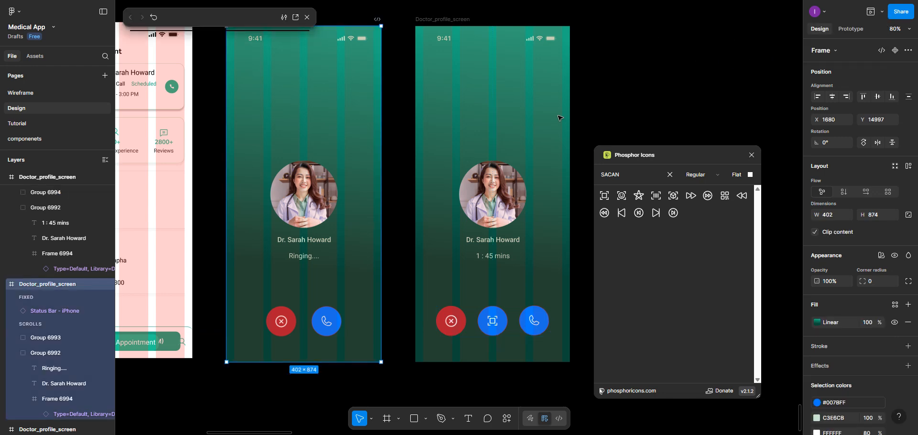
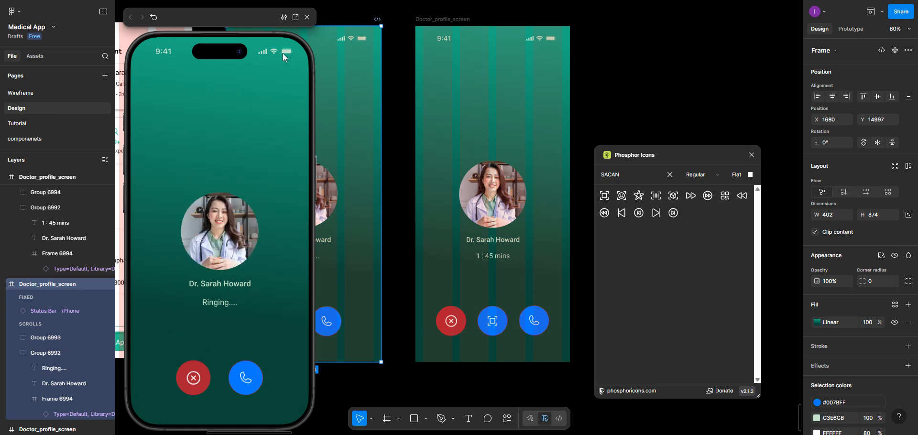
click(307, 18)
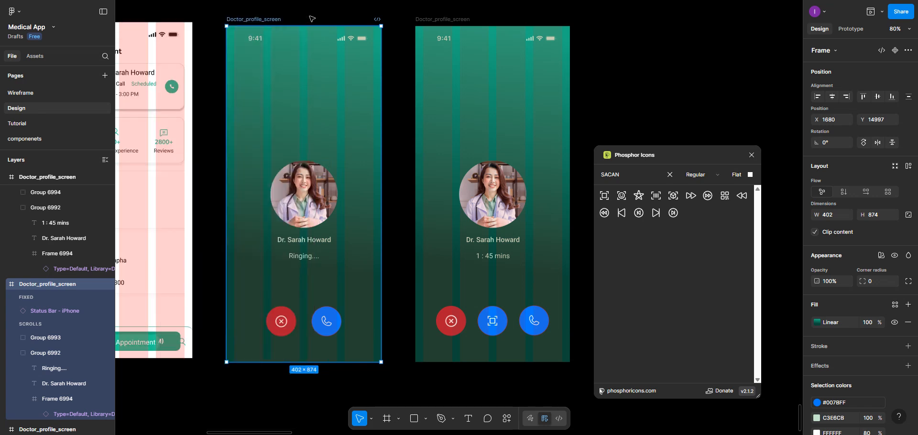
Close the Phosphor Icons plugin and place a duplicate of the "1 : 45 mins" call screen beside the original
click(751, 154)
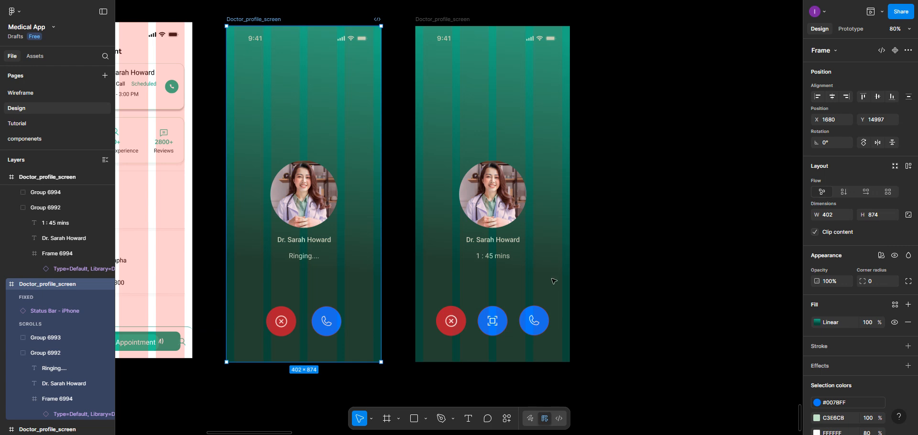
click(435, 19)
drag(435, 21, 623, 21)
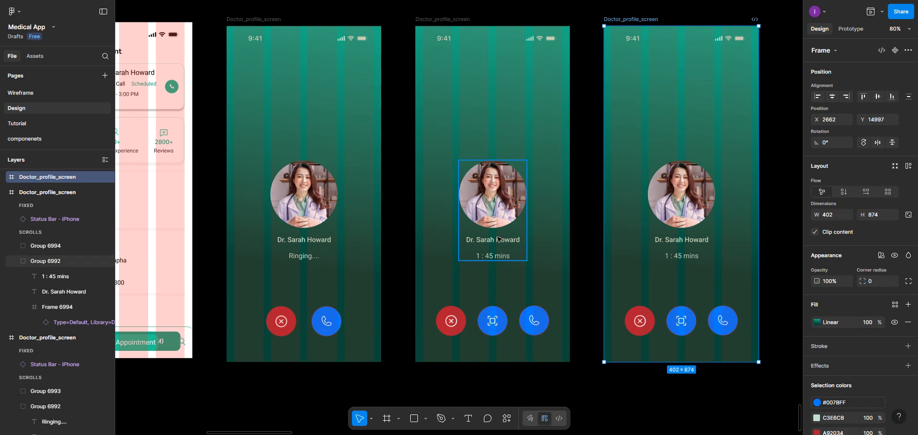
Delete the phone icon inside the last blue button of the original "1 : 45 mins" call screen
double_click(536, 322)
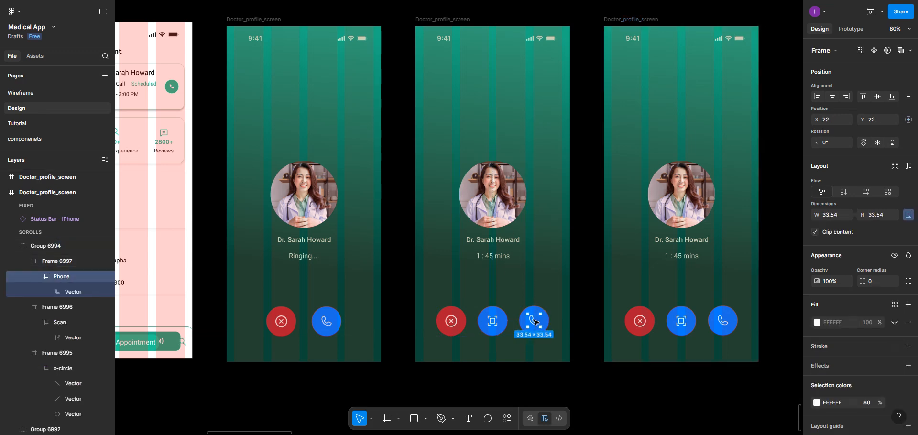
key(Delete)
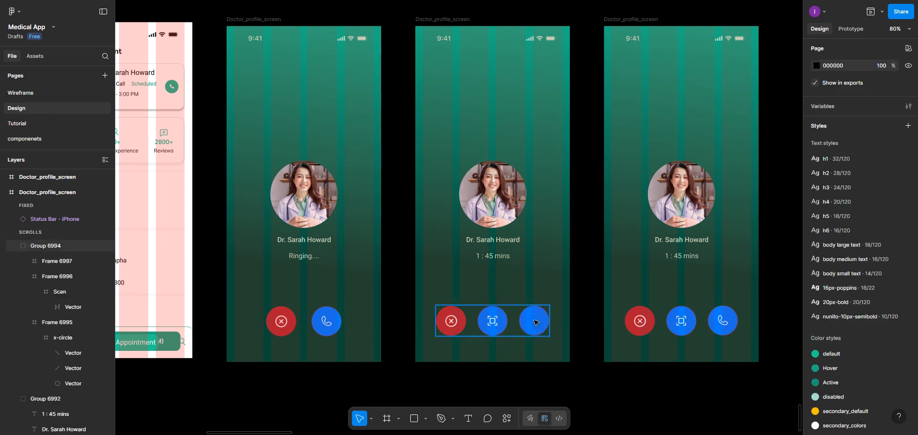
right_click(541, 255)
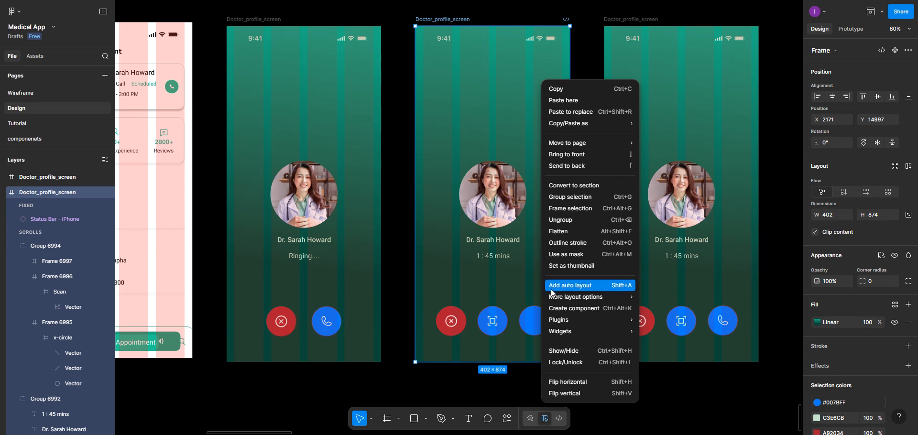
mouse_move(616, 321)
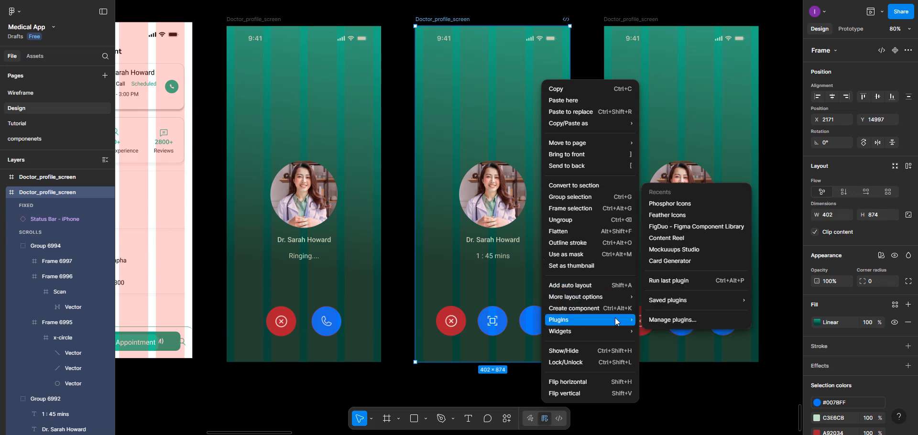
click(667, 205)
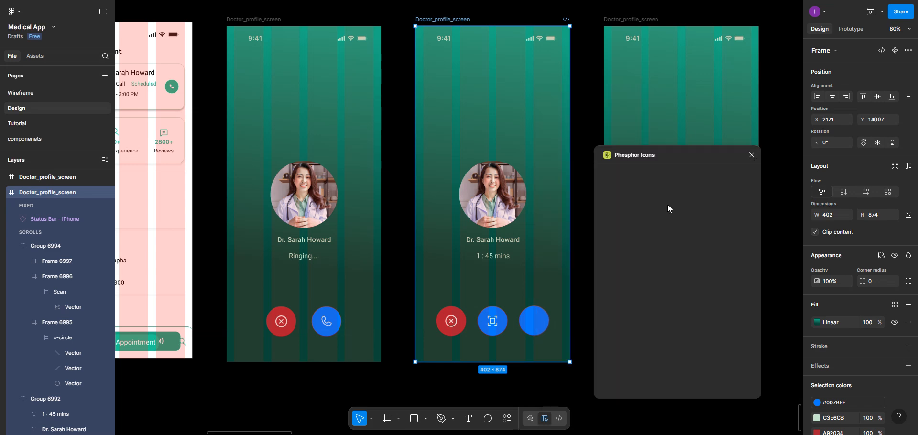
click(634, 177)
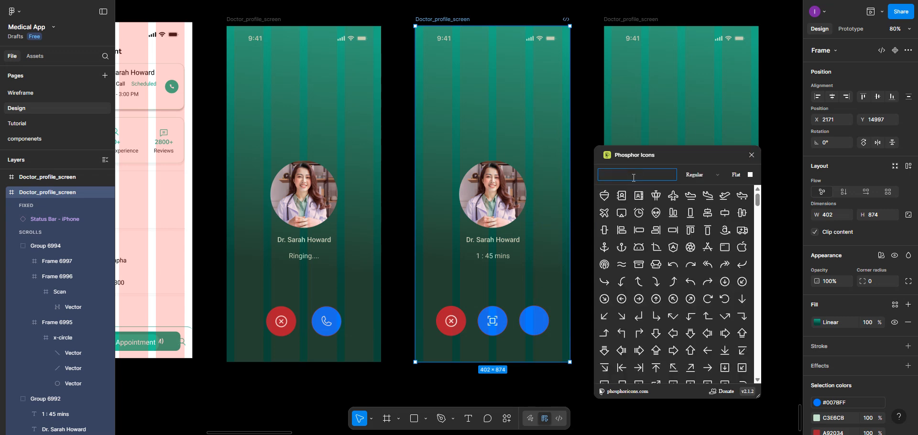
text(speak)
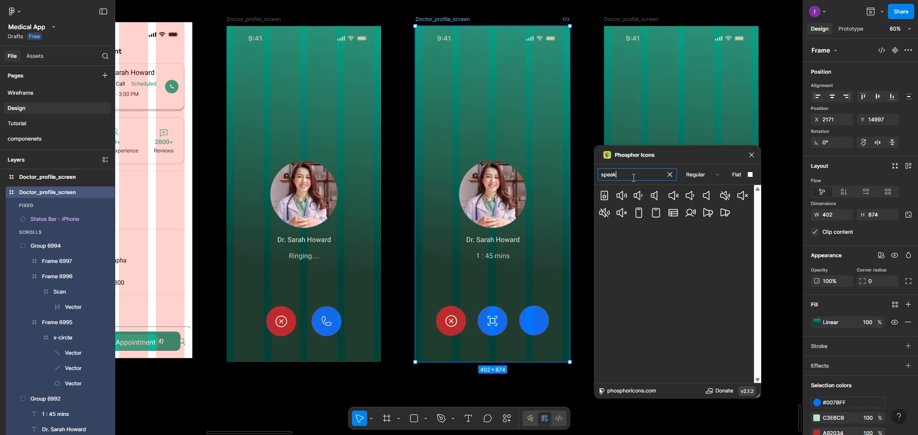
text(er)
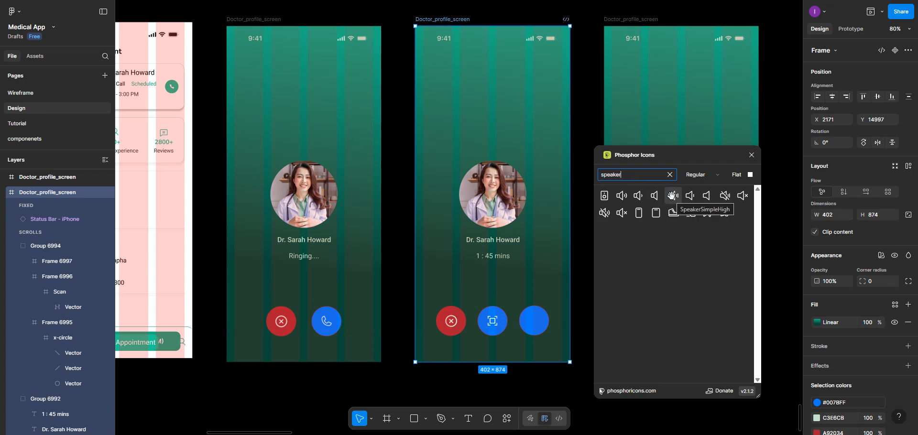
click(751, 155)
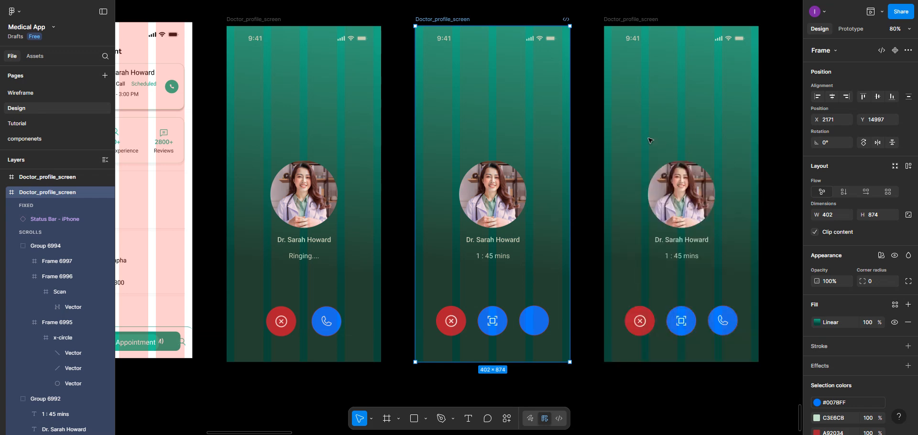
right_click(643, 184)
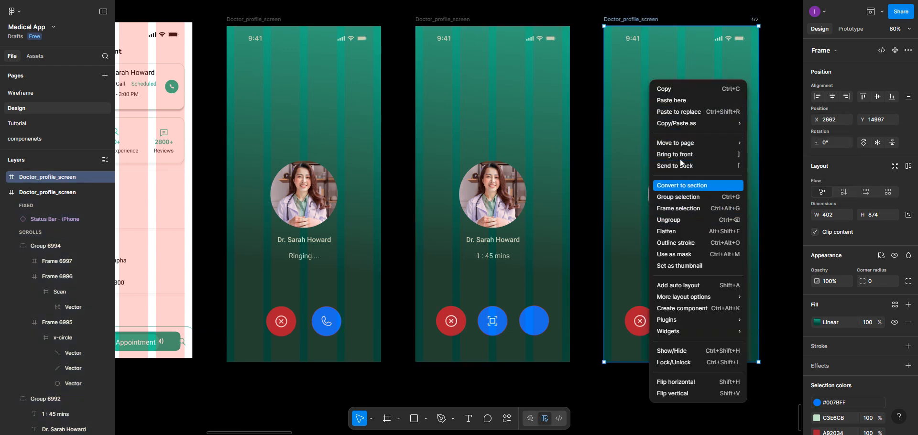
mouse_move(681, 319)
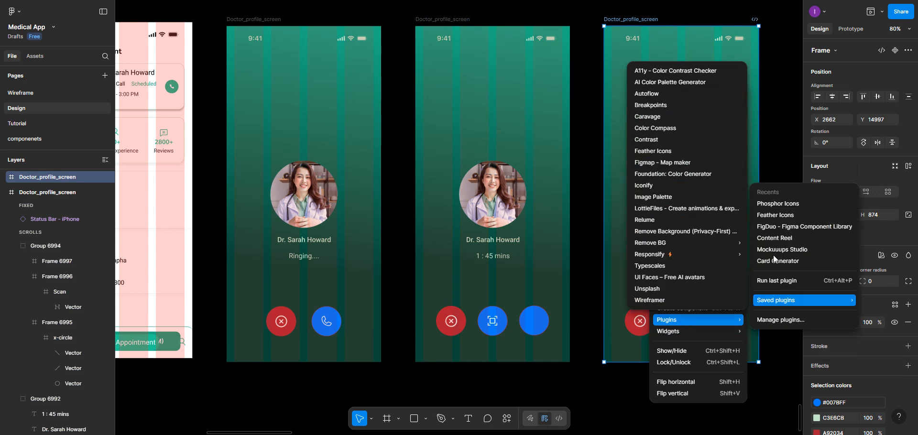
click(778, 203)
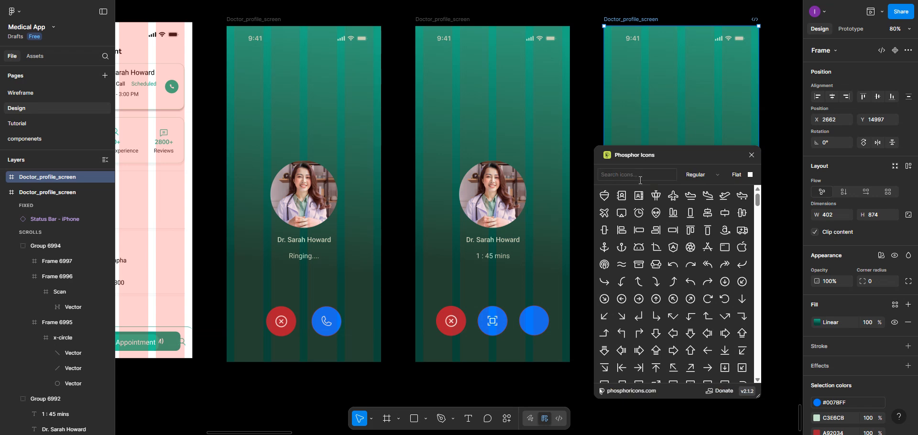
click(638, 178)
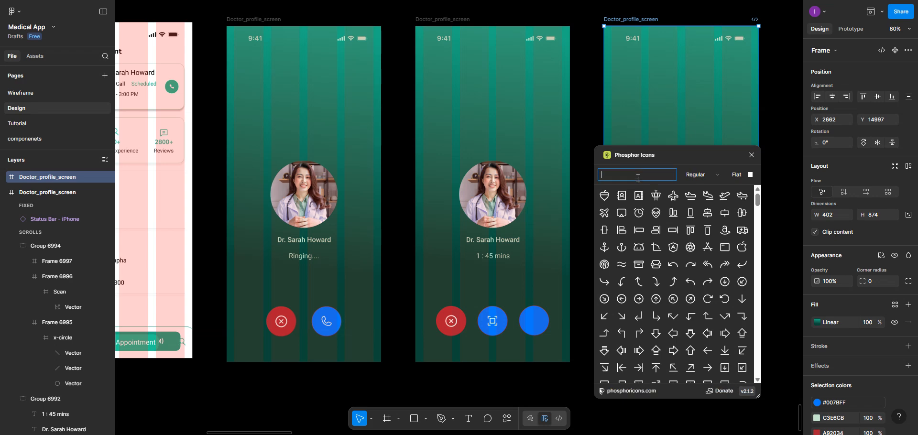
text(speeker)
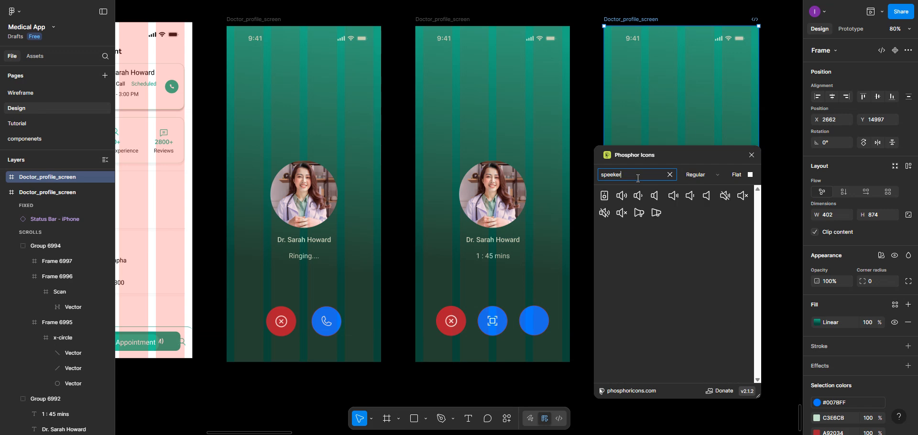
click(751, 154)
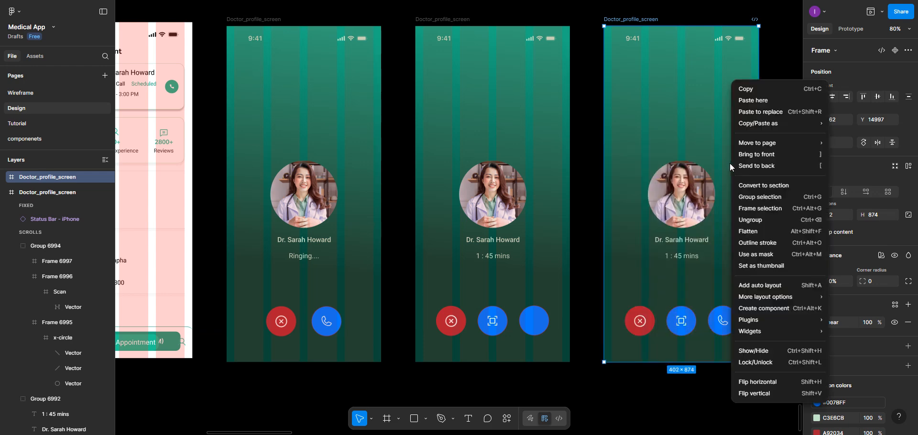
Search the Feather Icons plugin for "speaker" and close the plugin
right_click(731, 165)
mouse_move(772, 318)
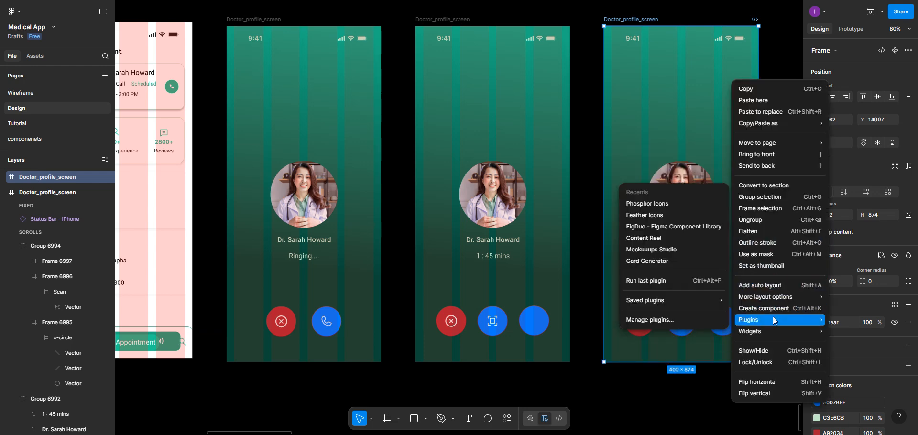
click(647, 215)
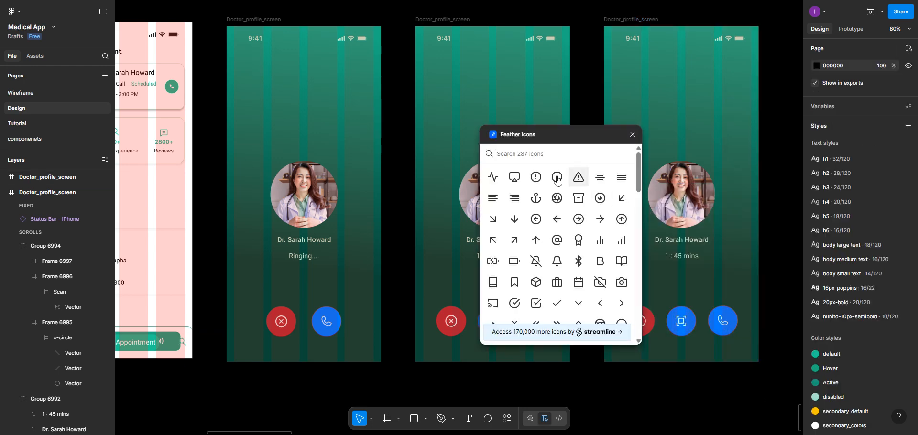
text(speaker)
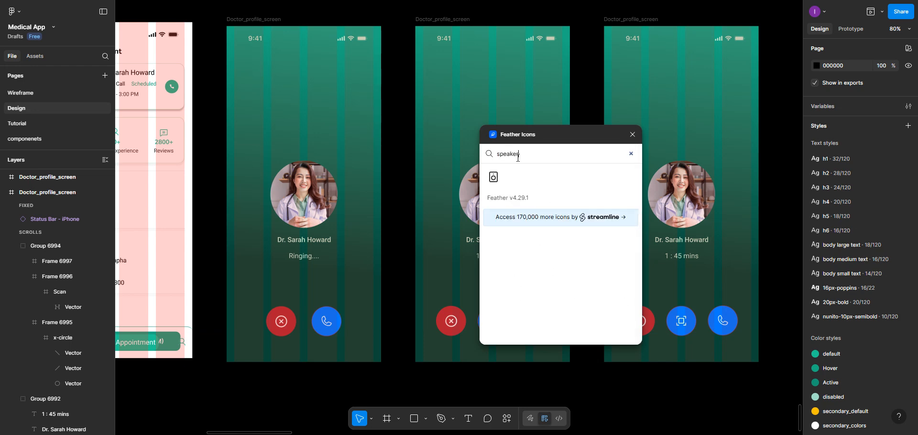
click(632, 134)
Search Phosphor Icons for "speaker" and insert the SpeakerHigh icon into the duplicated call screen
right_click(628, 157)
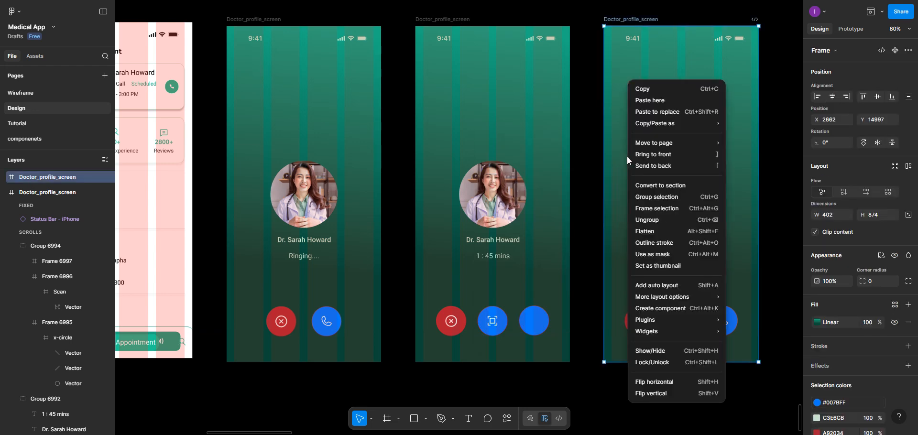
mouse_move(650, 144)
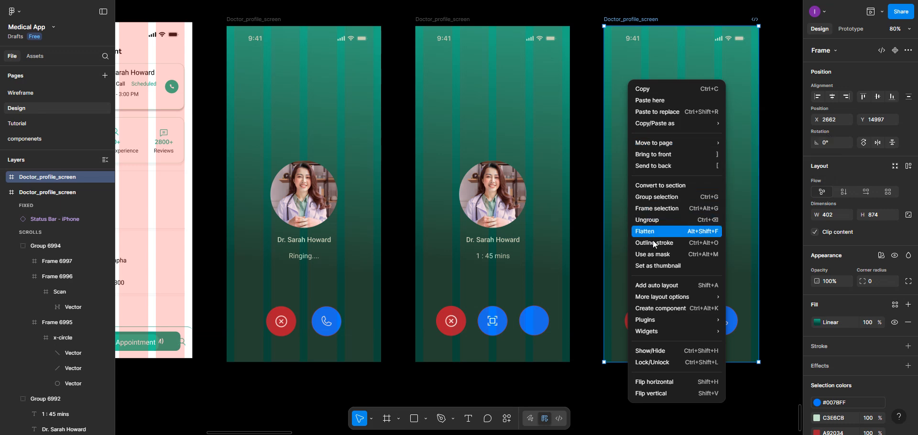
mouse_move(658, 318)
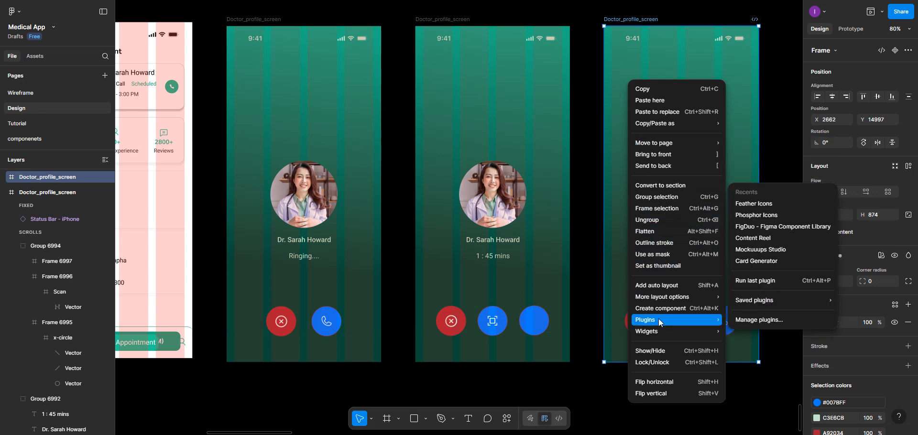
click(750, 216)
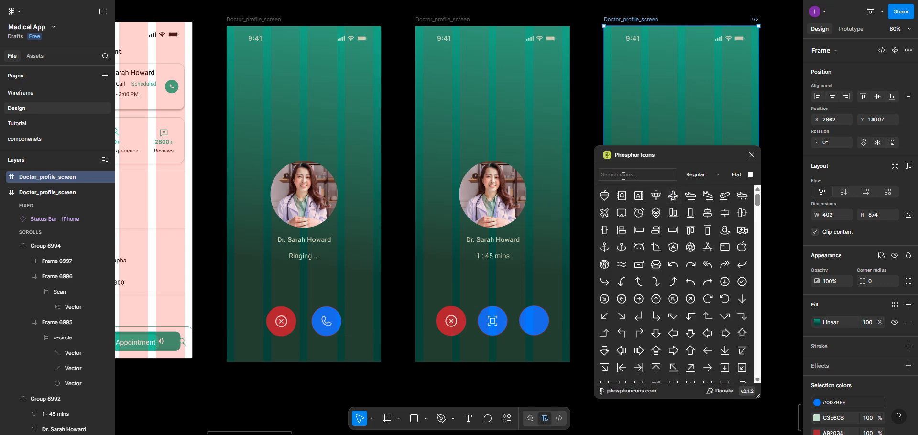
click(622, 176)
text(speak)
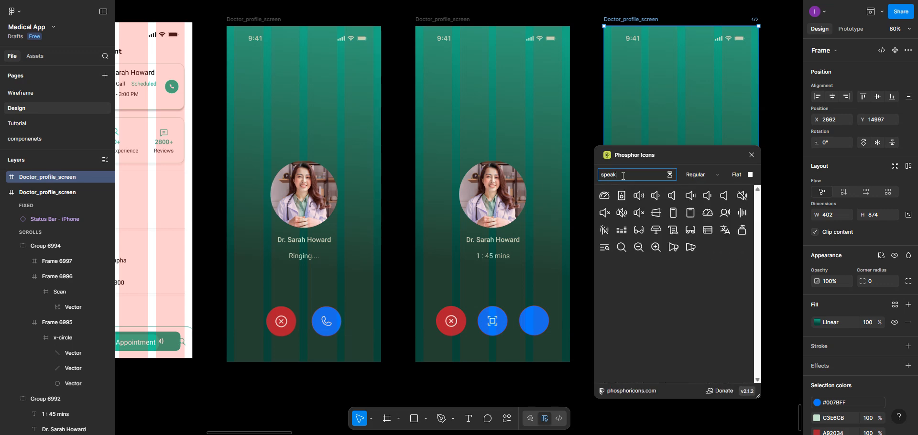
text(er)
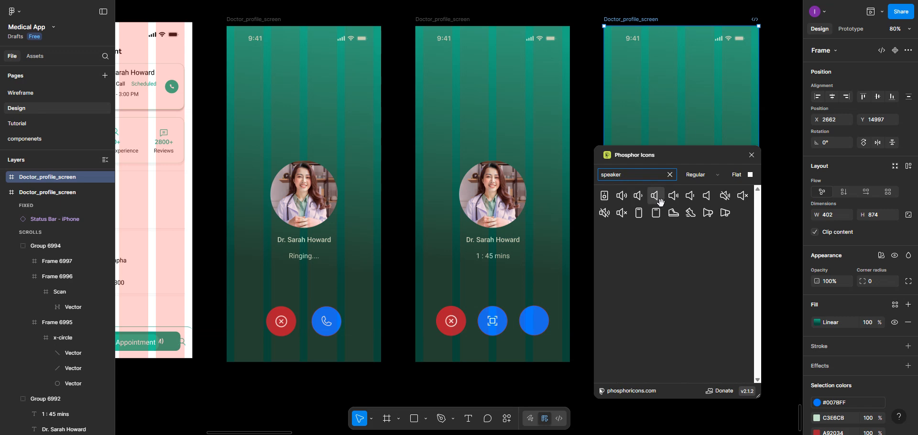
click(622, 196)
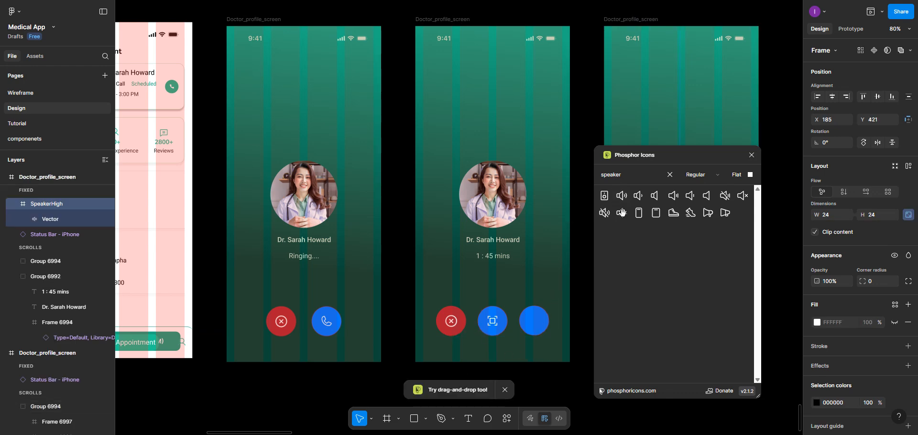
Move the SpeakerHigh icon into the empty blue button of the original call screen, resize it to 33.54 × 33.54 and close Phosphor Icons
drag(685, 157, 844, 233)
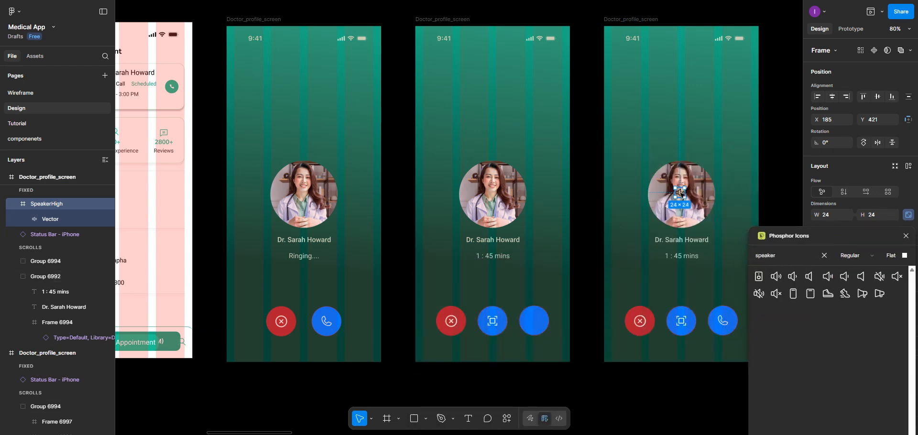
drag(679, 192, 534, 321)
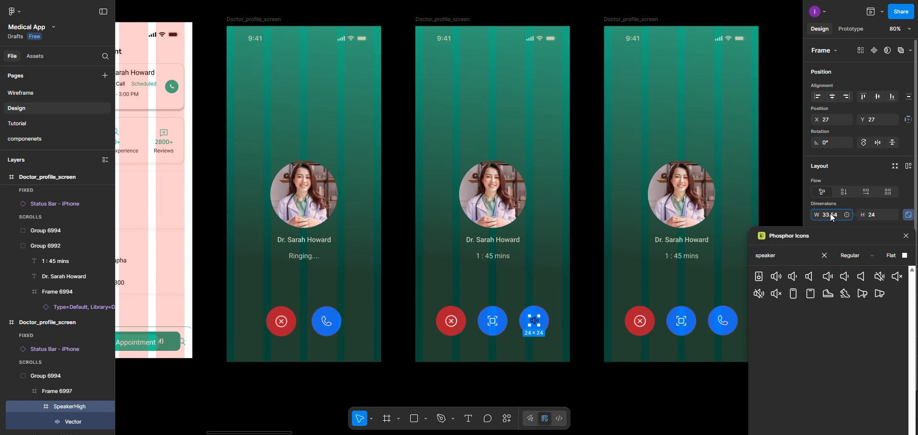
click(905, 236)
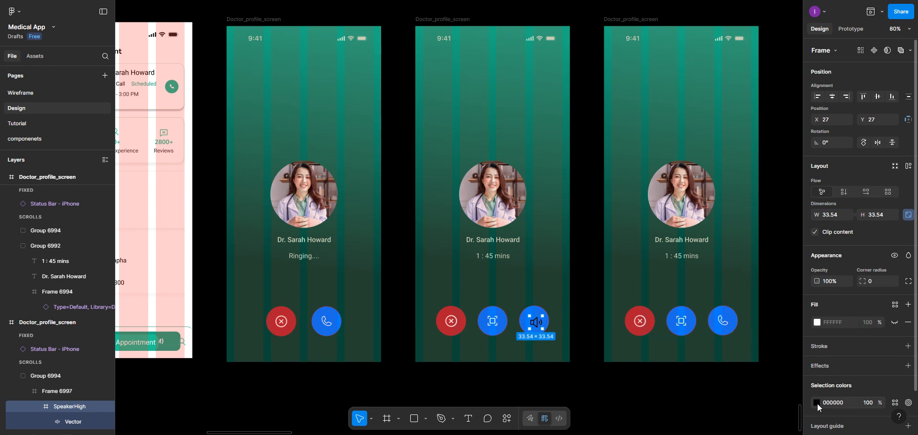
Recolor the speaker icon to E6F8F2 and center it horizontally and vertically in its blue button
click(817, 403)
click(757, 393)
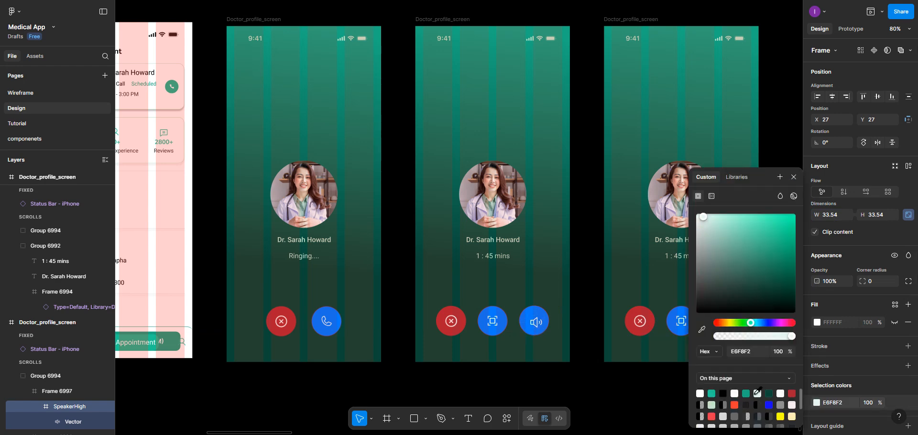
click(828, 96)
click(877, 97)
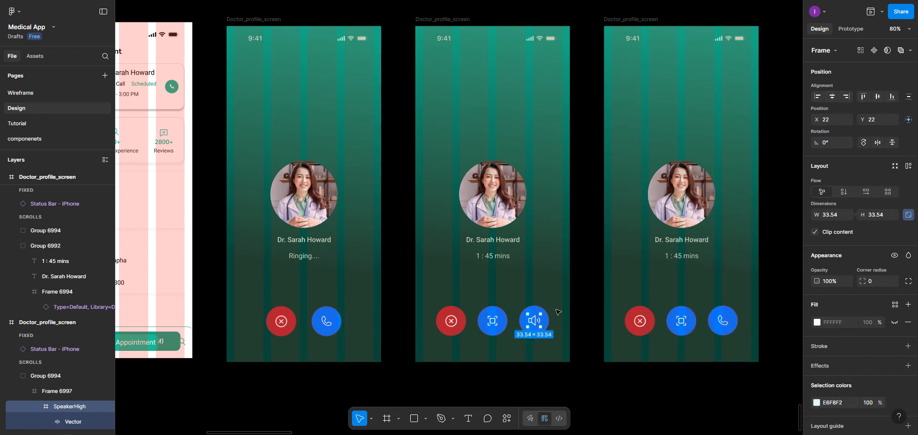
Ungroup the call button row on the duplicated "1 : 45 mins" screen and delete its phone button
click(723, 325)
right_click(724, 328)
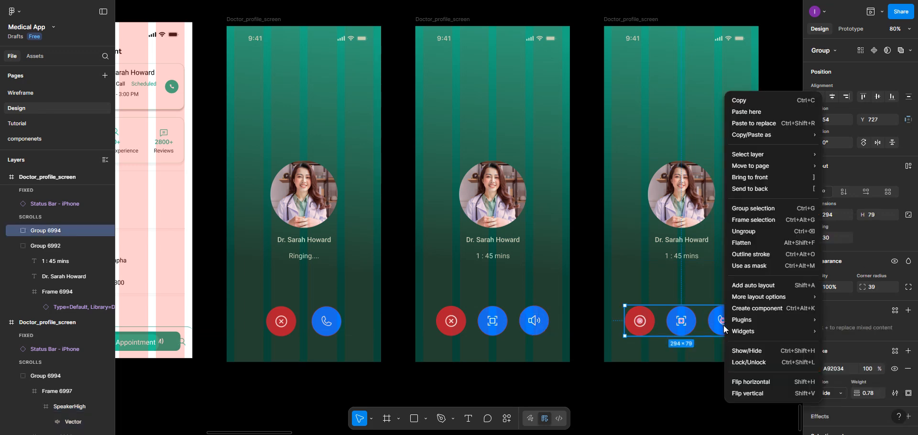
click(743, 231)
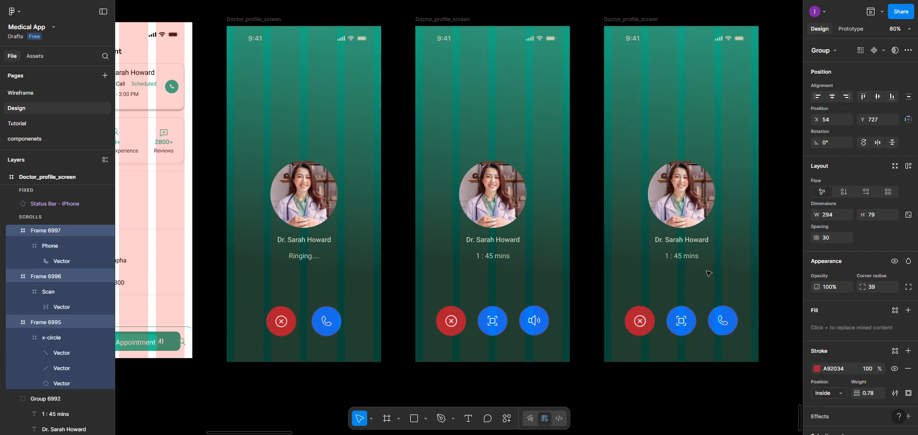
key(Escape)
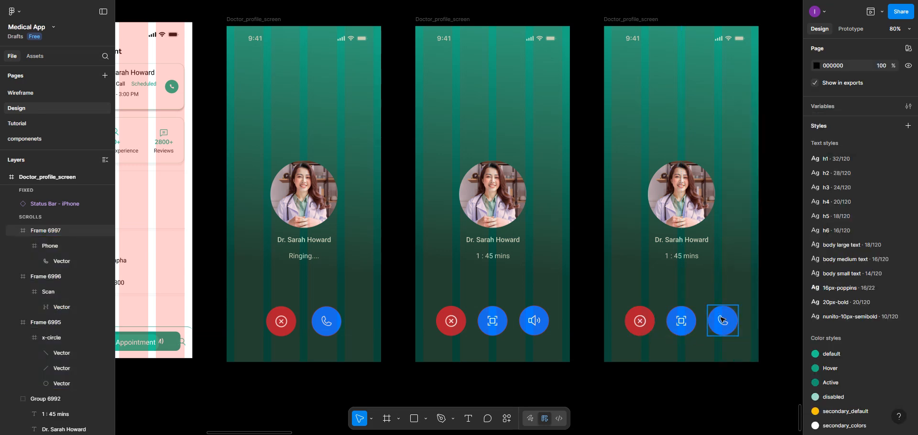
click(722, 321)
key(Delete)
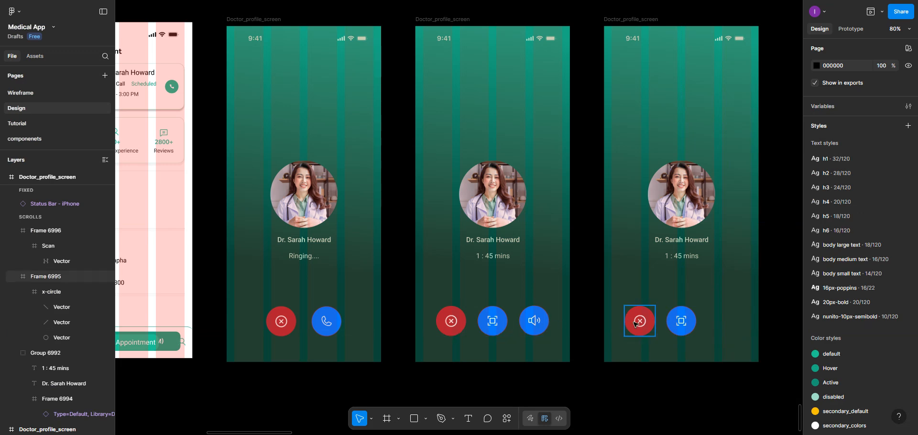
Replace the duplicated screen's remaining call buttons with a copy of the original's speaker button row, centered horizontally on the screen
click(635, 324)
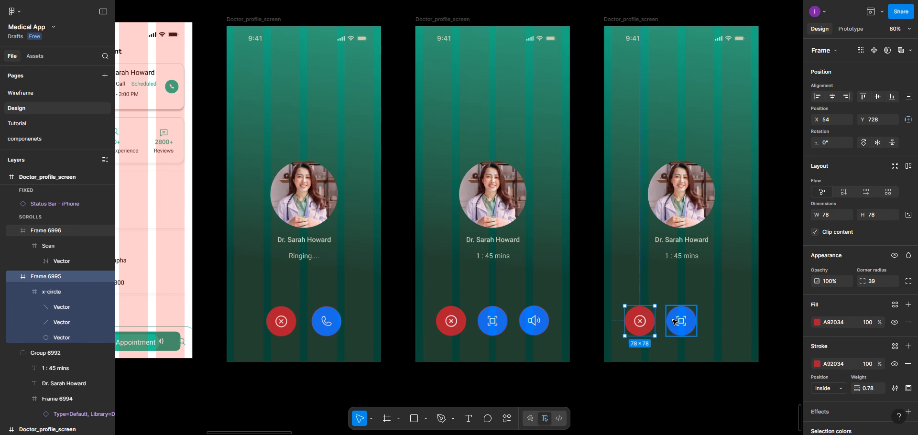
shift+click(674, 322)
drag(674, 322, 700, 327)
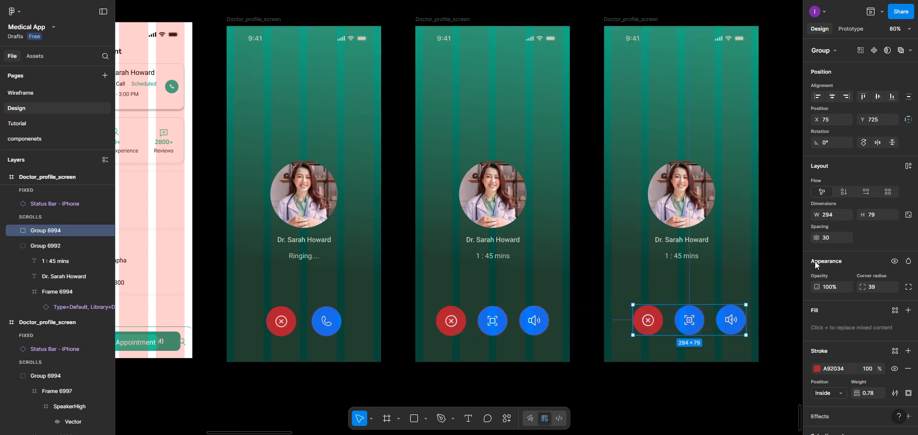
click(831, 97)
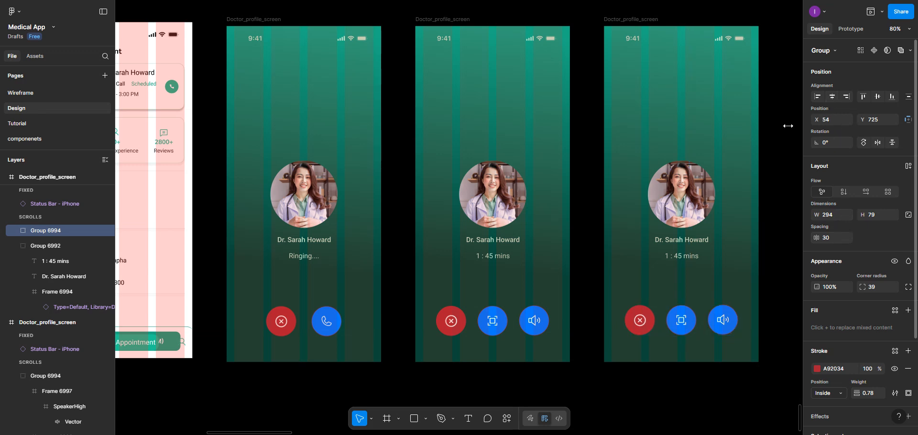
Set the vertical spacing between the profile group and the call button row to 120 on the original "1 : 45 mins" screen
click(505, 316)
shift+click(493, 218)
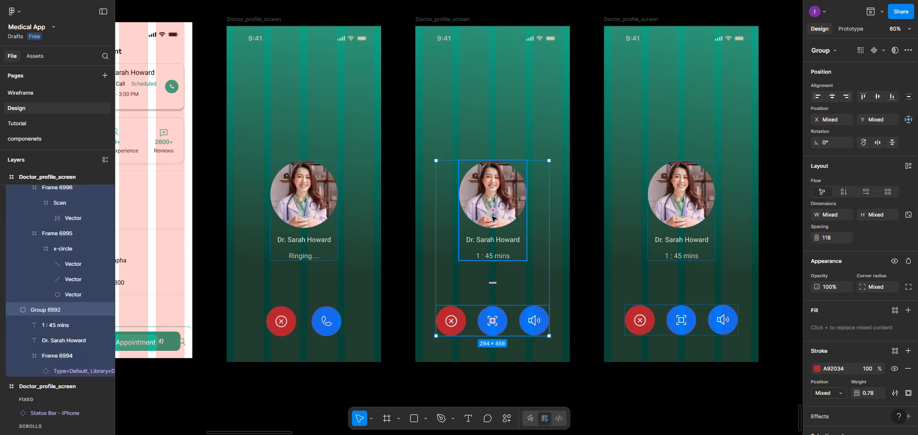
click(836, 239)
text(120)
key(Return)
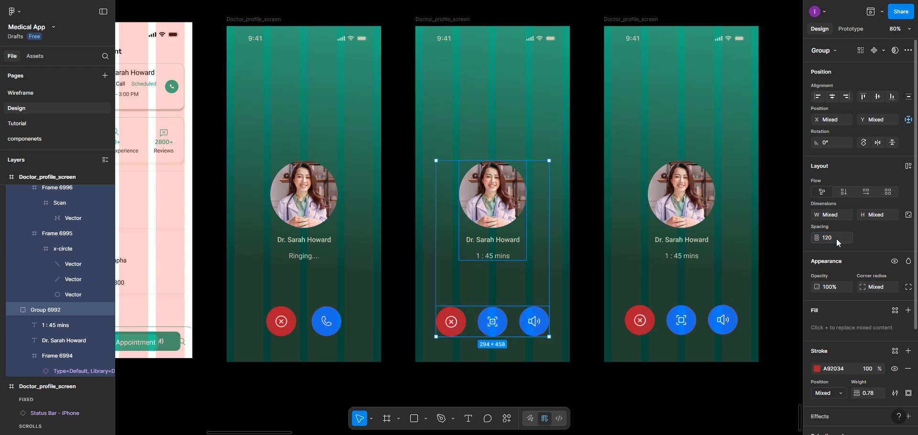
Set the spacing between the profile group and the call button row to 120 on the duplicated screen as well
click(686, 213)
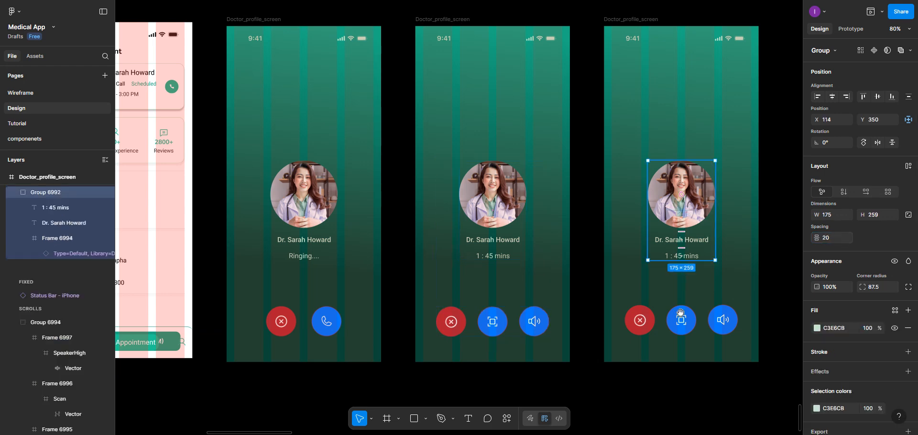
click(651, 326)
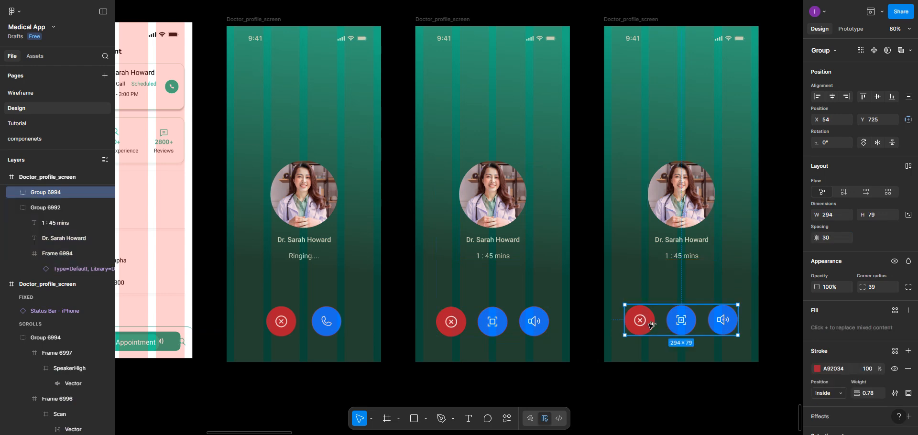
shift+click(686, 218)
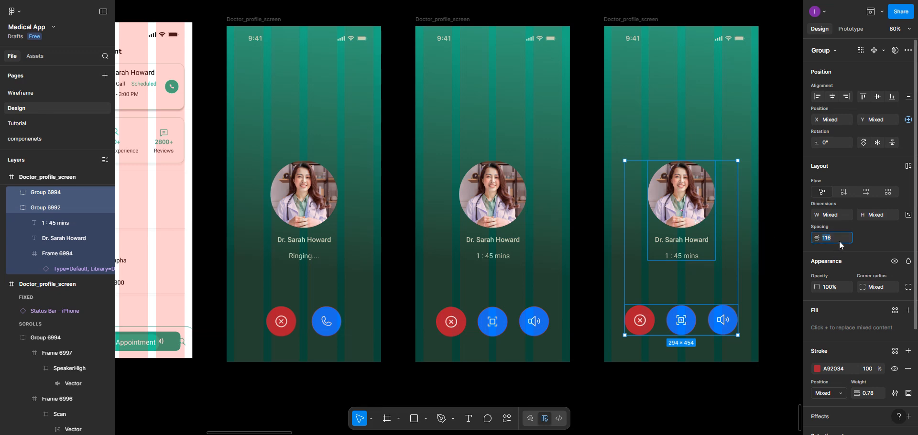
key(Return)
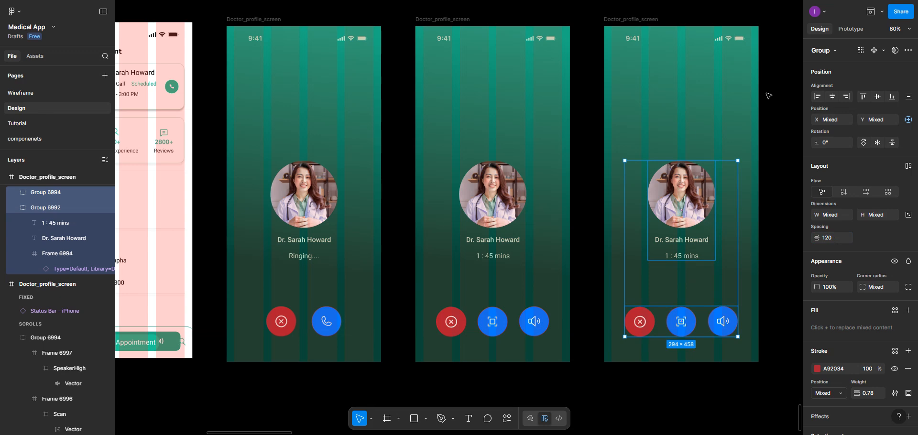
Duplicate the "1 : 45 mins" text below itself at Y 644 on the duplicated screen and change the copy to "Recording in progress.."
scroll(633, 95, right, 5)
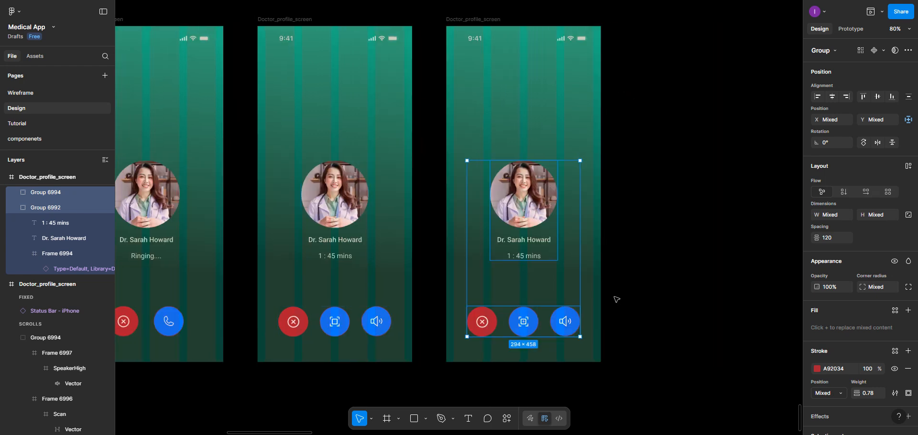
click(560, 261)
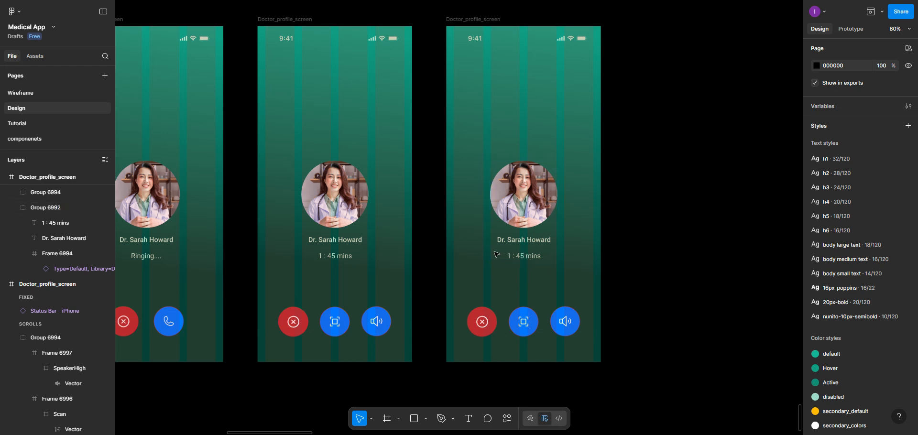
double_click(522, 257)
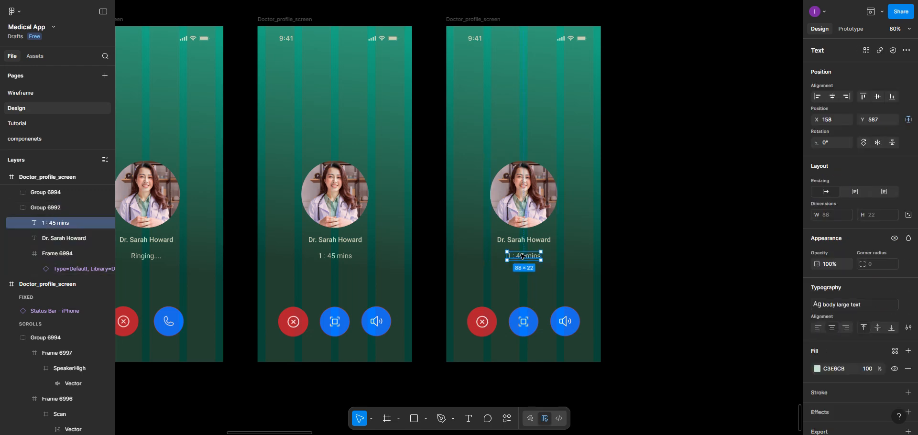
drag(522, 256, 521, 278)
double_click(520, 277)
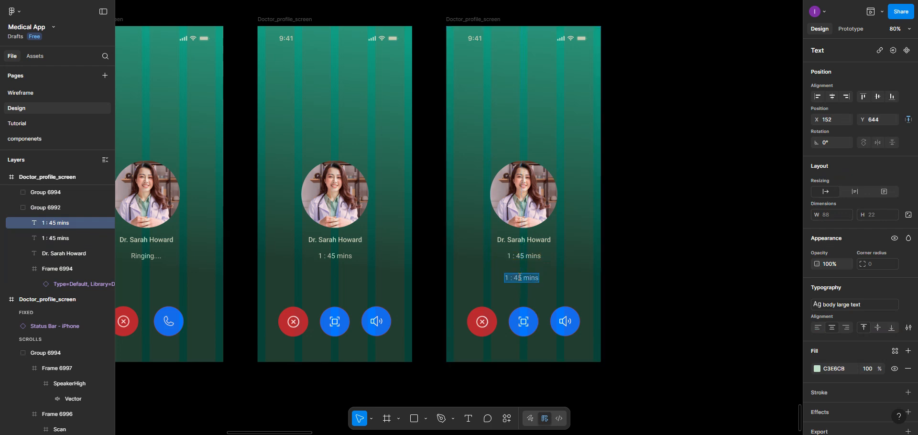
text(Rec)
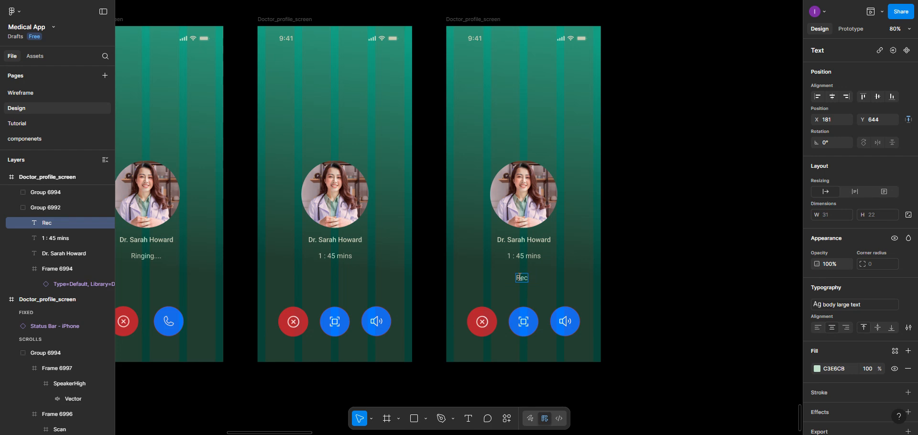
text(ording)
text(in)
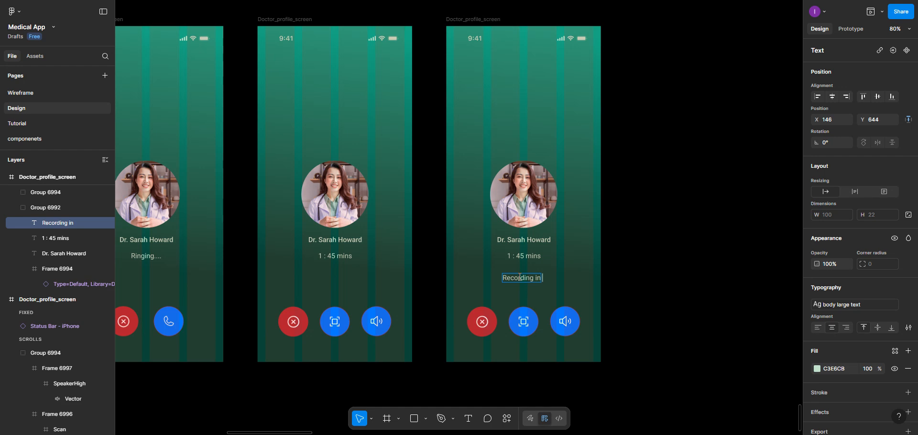
text( progress)
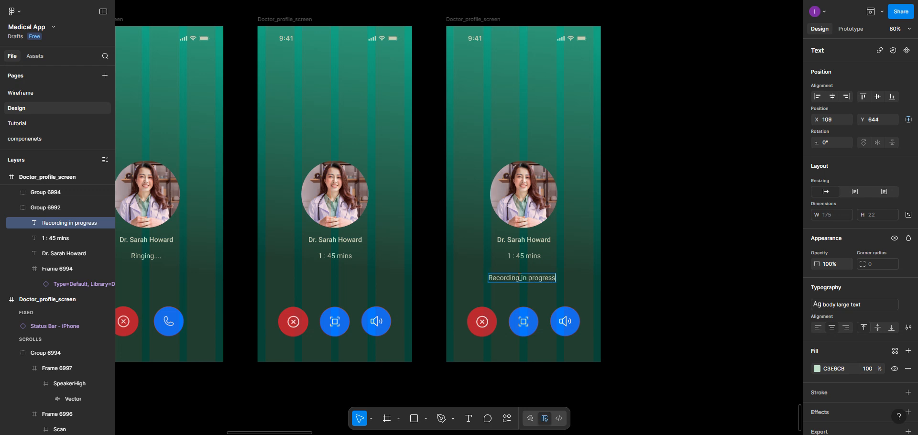
text(..)
key(Escape)
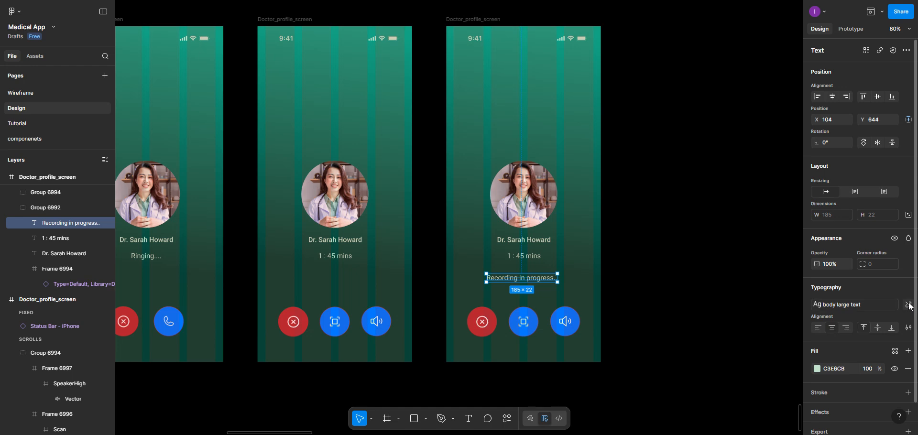
Detach the "body large text" style from the "Recording in progress.." text and set its weight to SemiBold
click(908, 305)
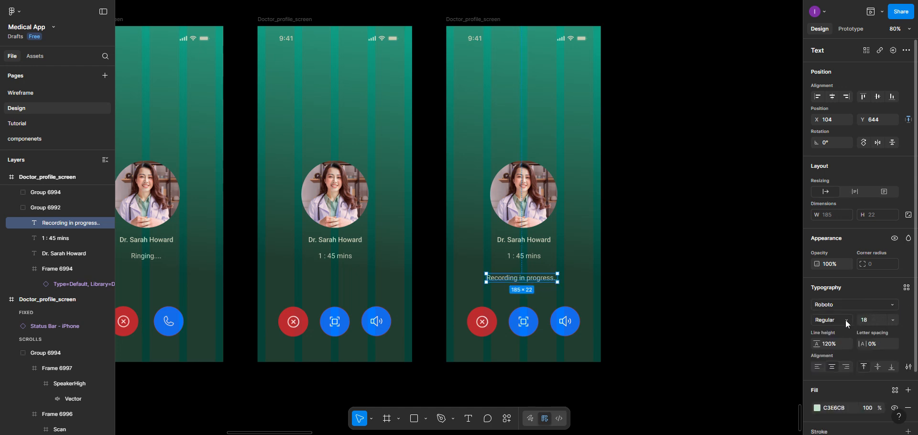
click(843, 319)
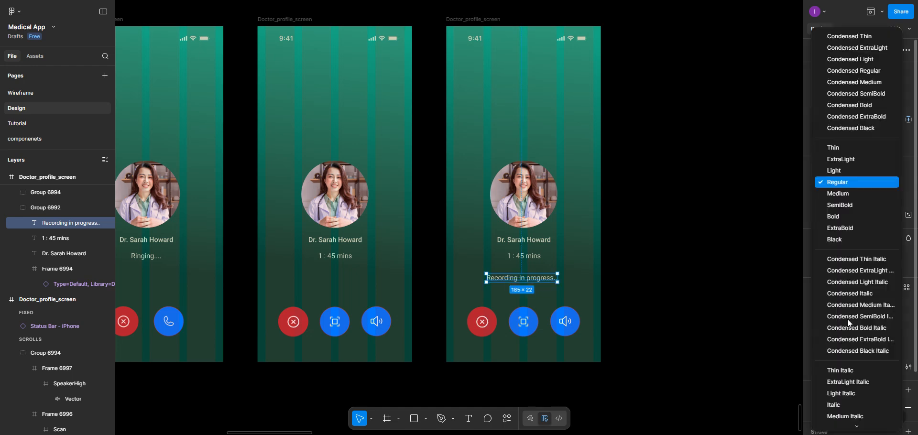
click(840, 205)
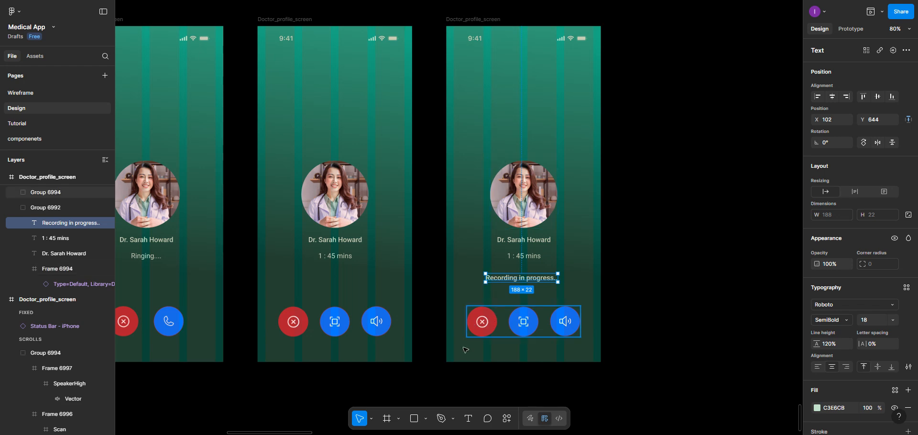
Open the Feather Icons plugin
right_click(629, 207)
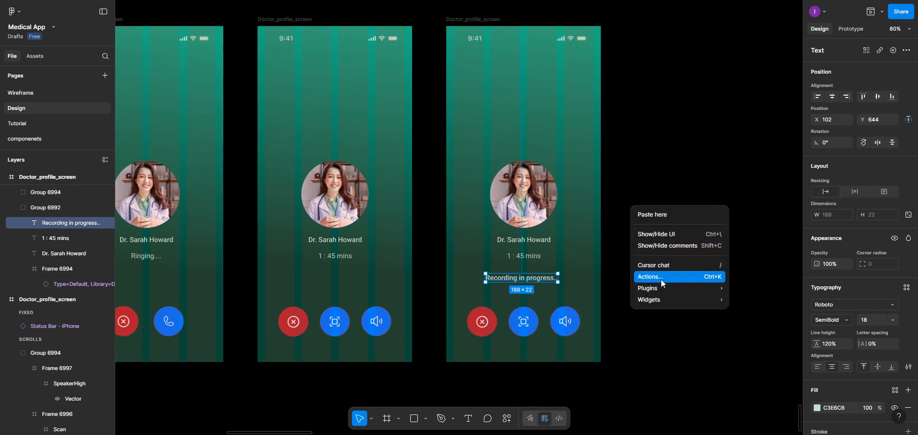
mouse_move(715, 287)
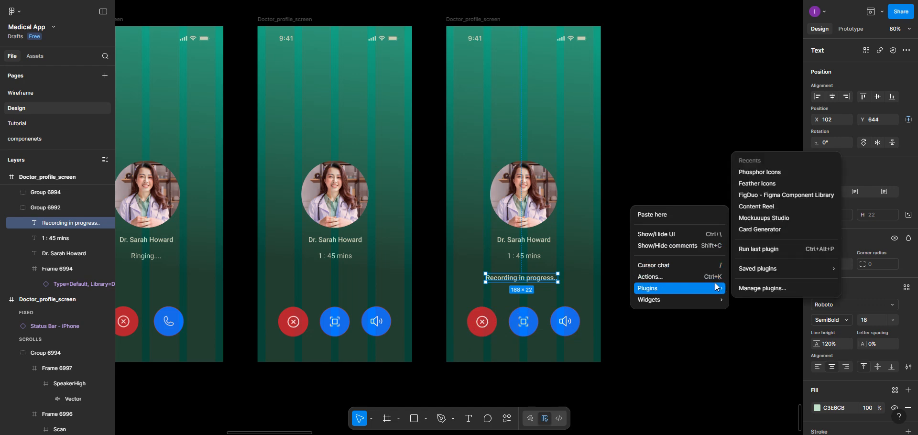
click(756, 185)
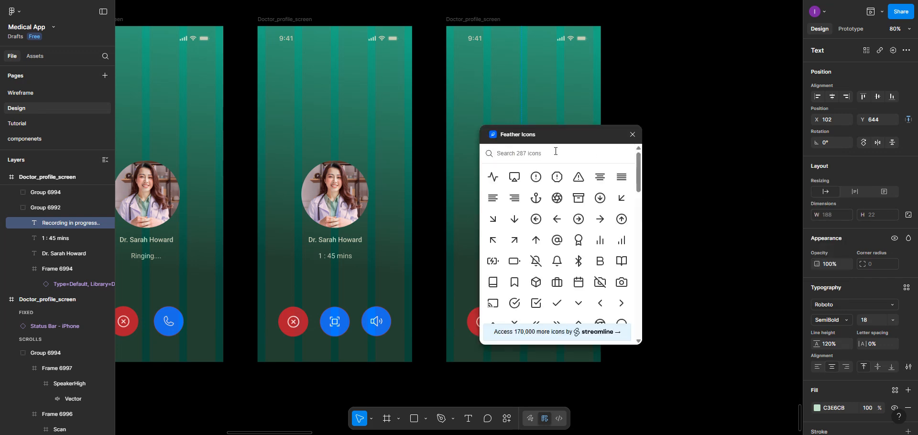
text(mic)
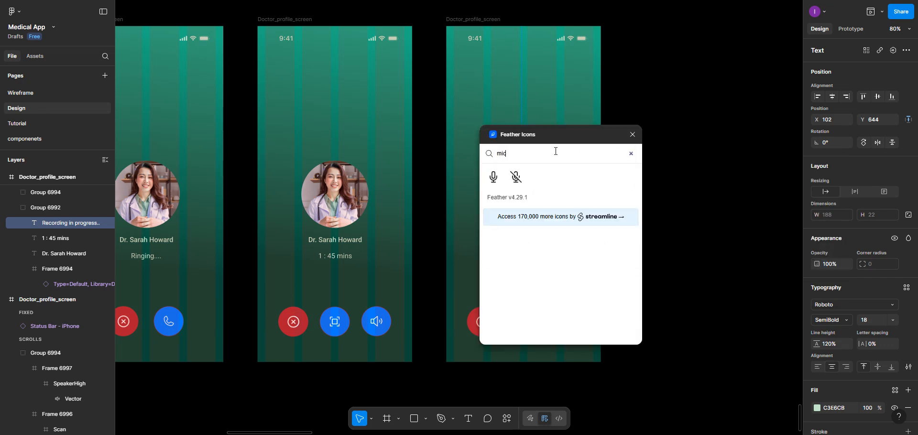
text(rop)
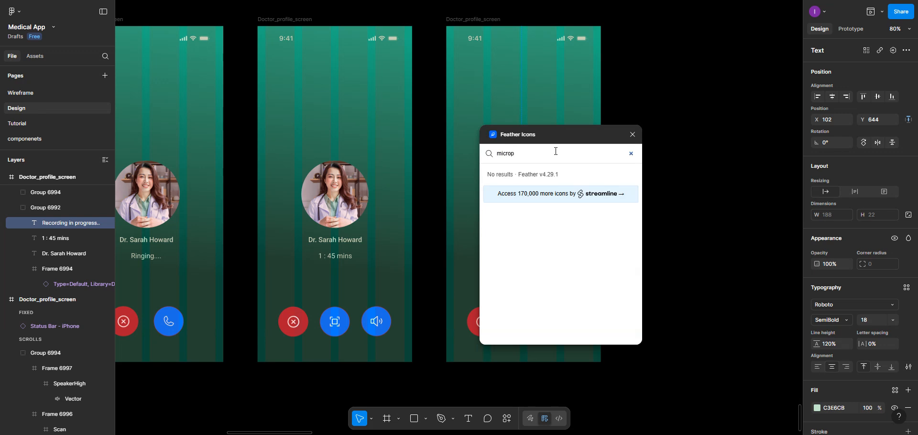
text(honr)
key(BackSpace)
key(BackSpace)
key(BackSpace)
key(BackSpace)
key(BackSpace)
key(BackSpace)
key(BackSpace)
key(BackSpace)
key(BackSpace)
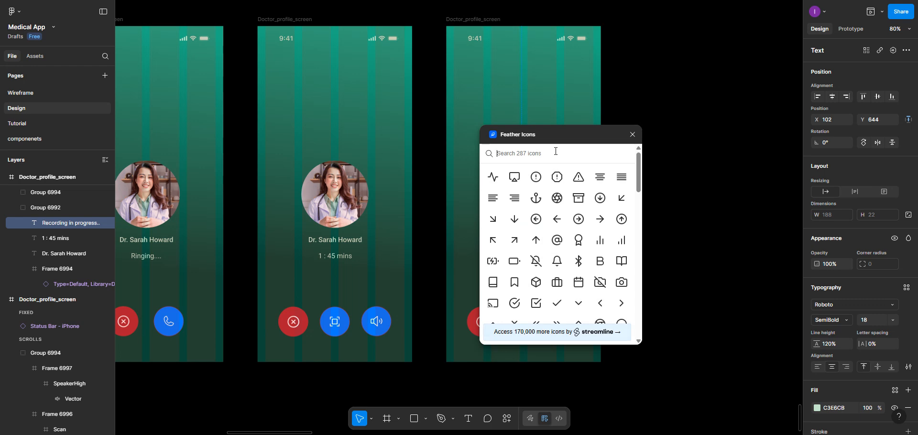
Find the microphone icon in Feather Icons by searching for "reco", insert it, and close the plugin
text(reco)
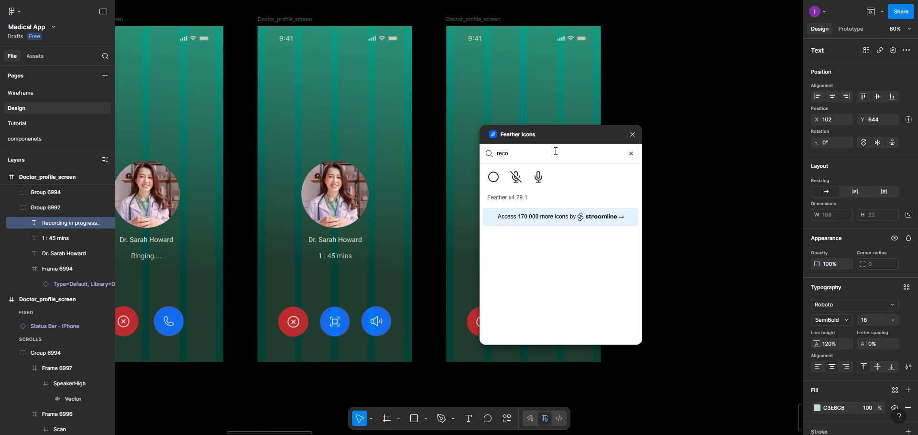
click(539, 181)
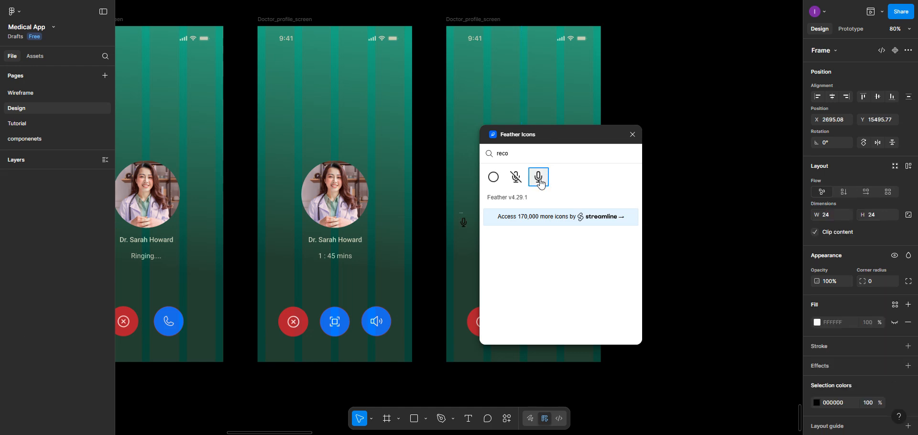
click(632, 134)
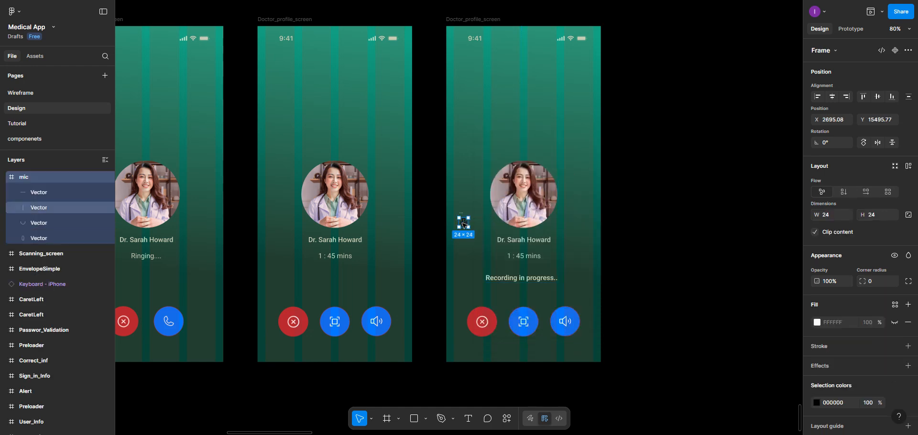
Move the mic icon just below the status bar's battery on the recording screen and recolor it E6F8F2
click(472, 242)
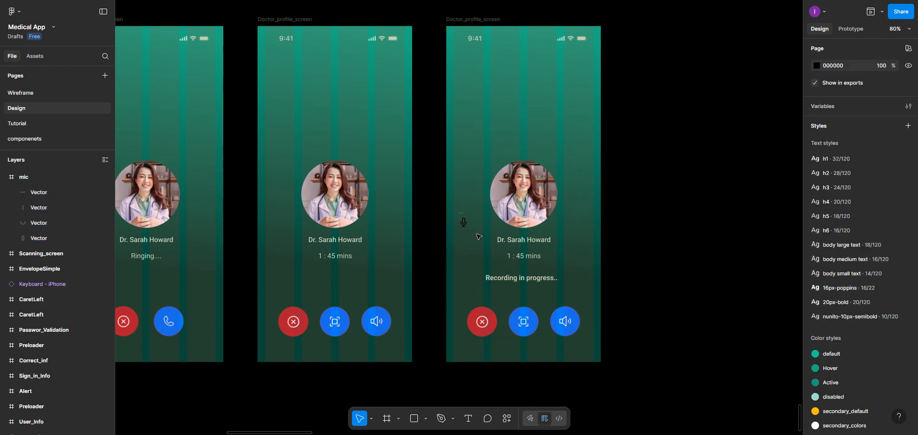
click(505, 205)
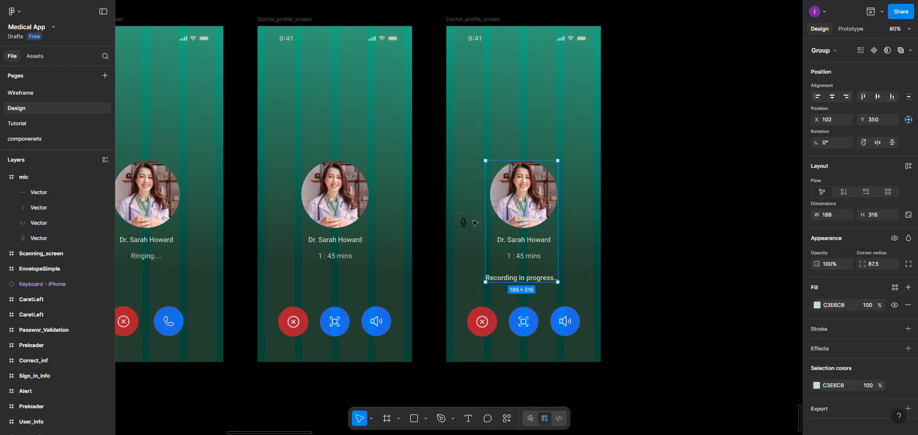
click(456, 252)
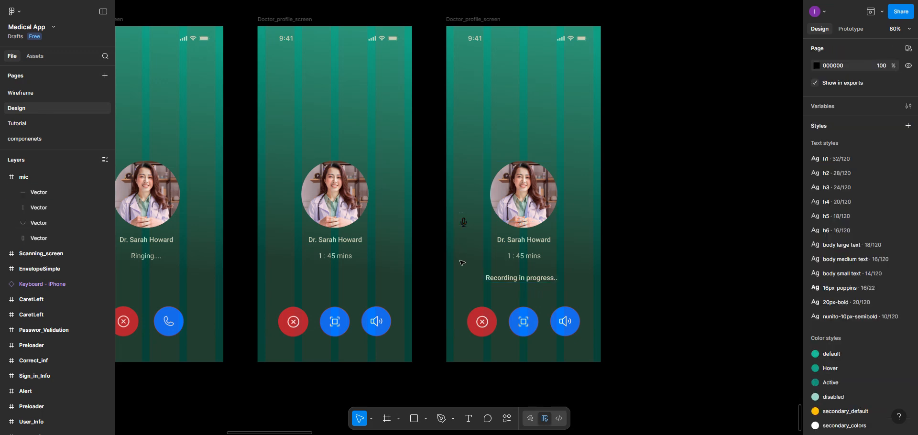
click(464, 220)
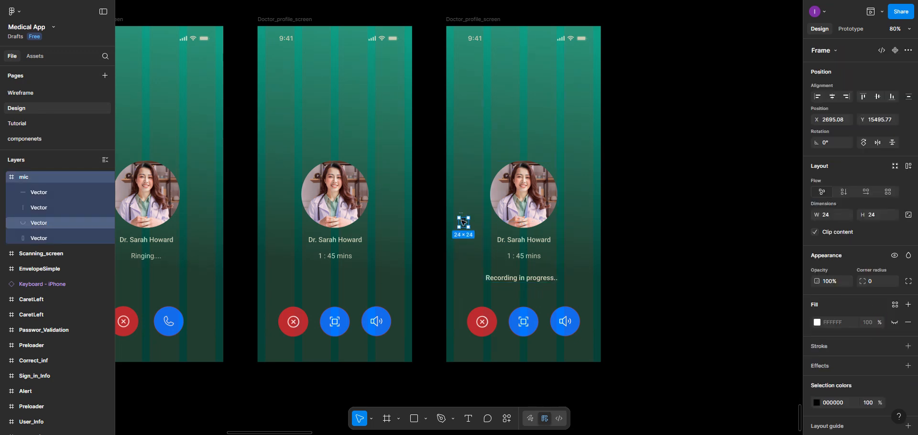
drag(463, 222, 584, 54)
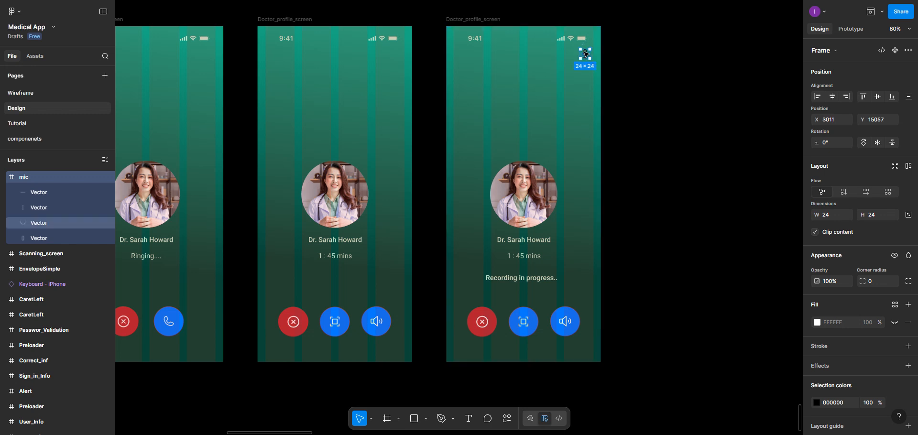
click(817, 402)
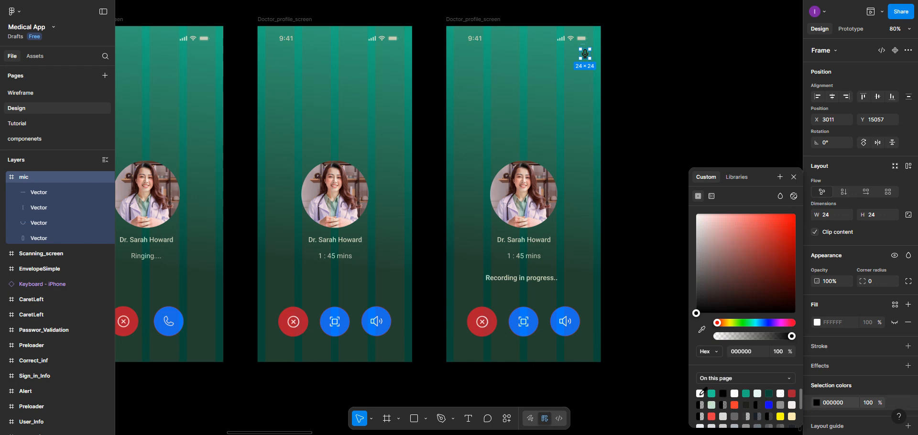
click(758, 394)
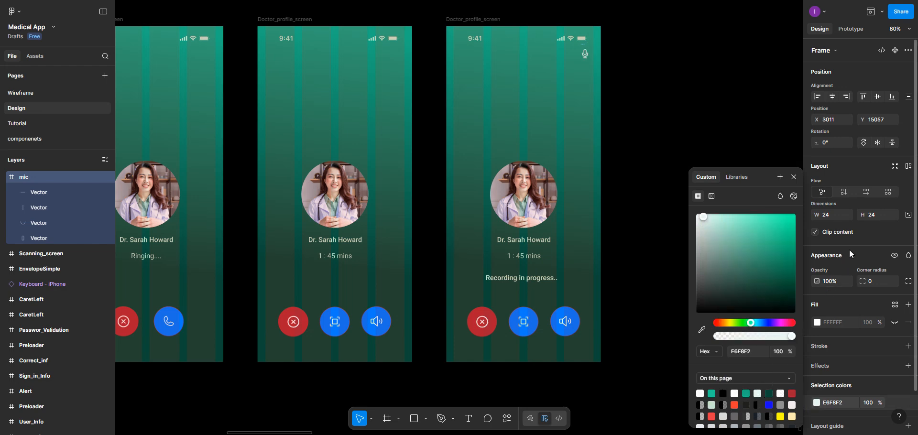
Resize the mic icon's frame to 33.54 × 33.54
click(828, 217)
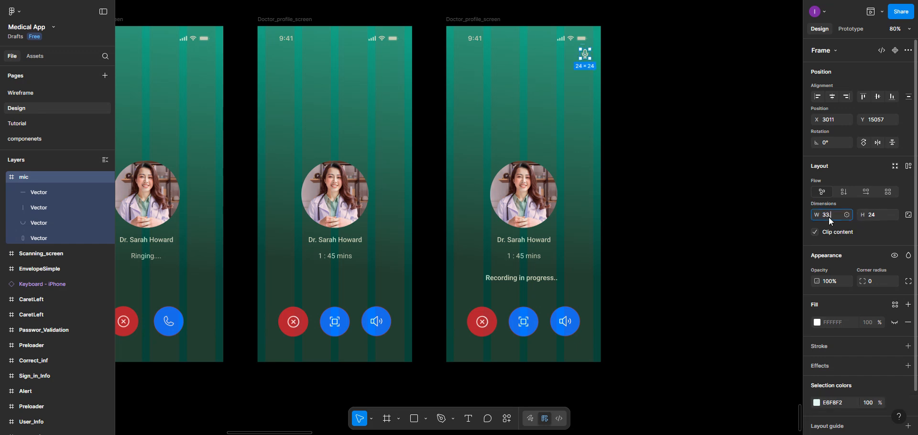
key(Return)
click(879, 219)
text(33.54)
key(Return)
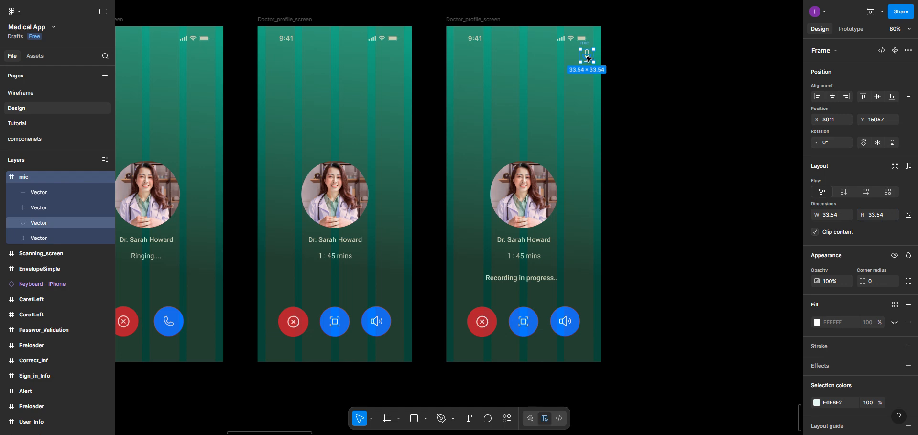
click(583, 81)
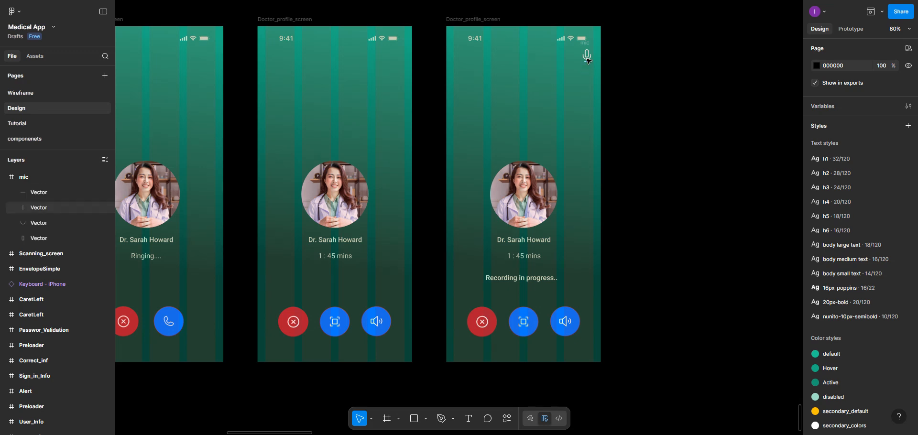
click(586, 59)
double_click(587, 52)
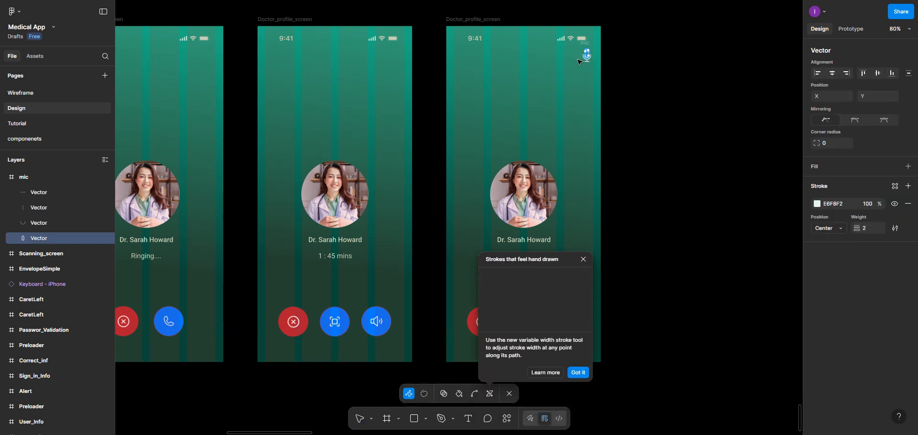
click(583, 259)
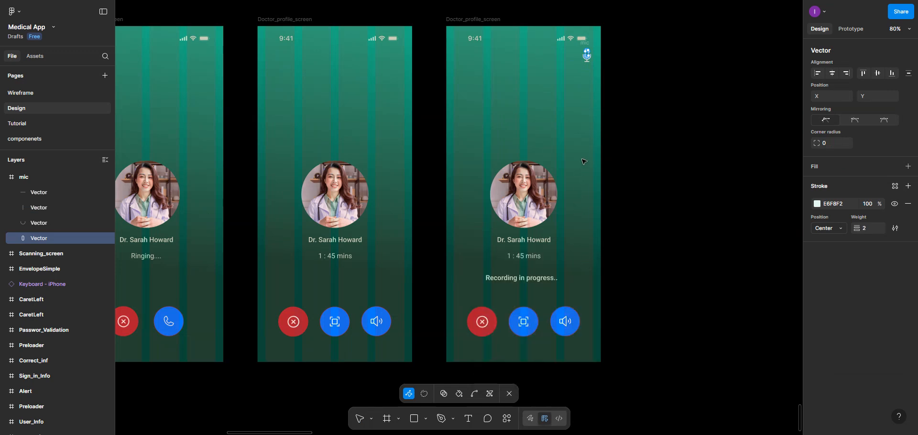
key(Escape)
click(633, 141)
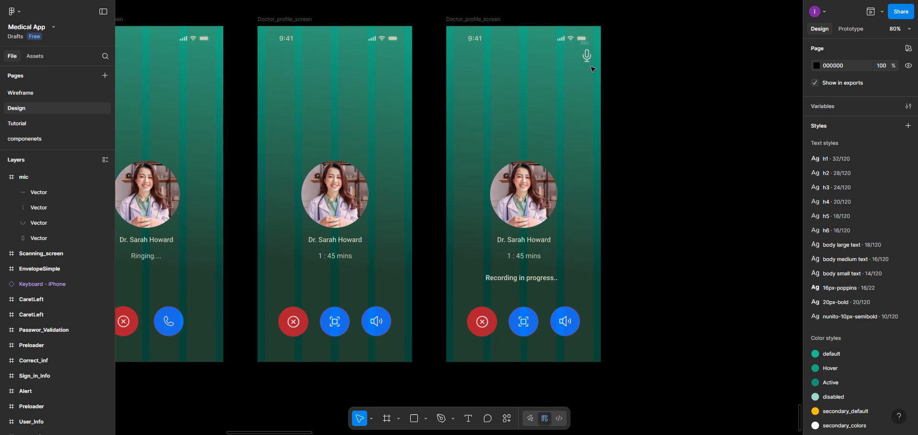
Group the four vectors that make up the mic icon
scroll(569, 103, up, 3)
scroll(569, 103, up, 5)
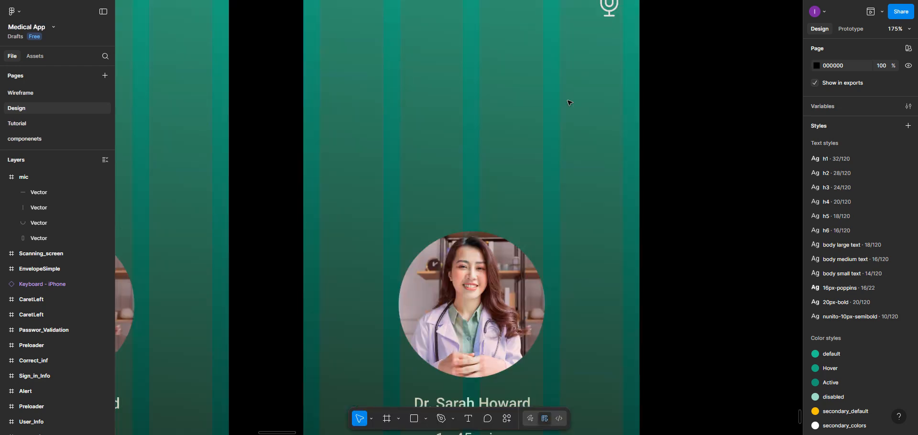
scroll(573, 143, up, 3)
drag(576, 167, 650, 209)
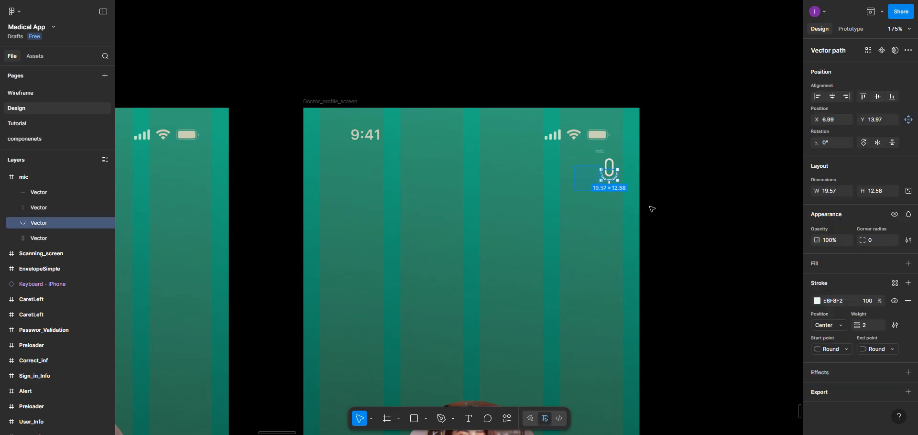
right_click(608, 173)
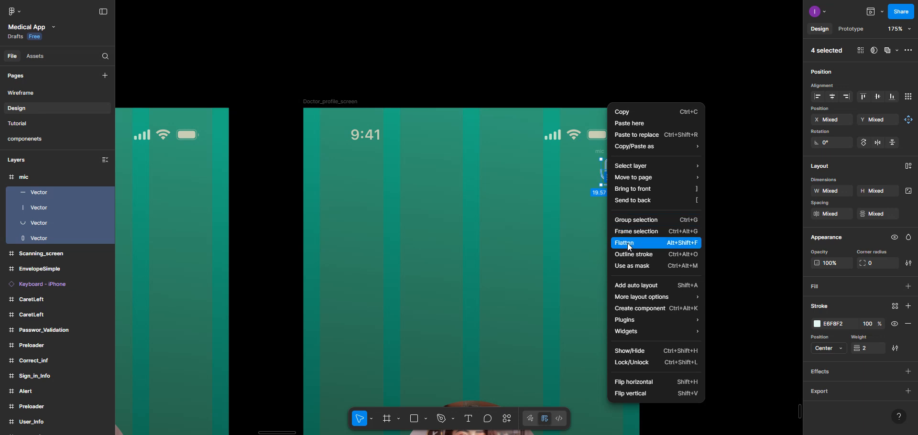
click(627, 221)
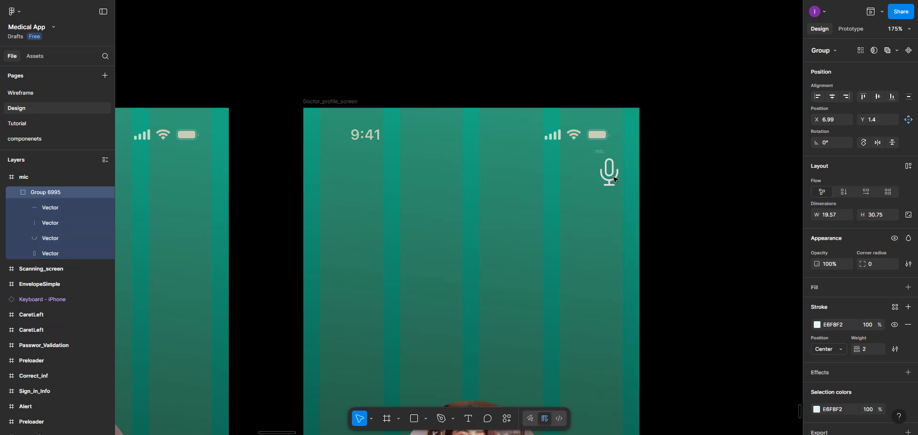
Move the mic group out of its frame into the recording screen, below the battery at X 362, Y 60
drag(612, 174, 549, 211)
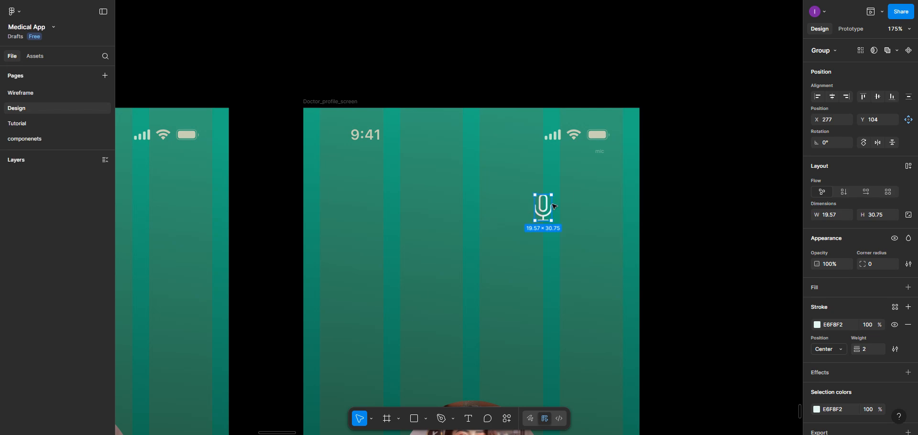
click(601, 161)
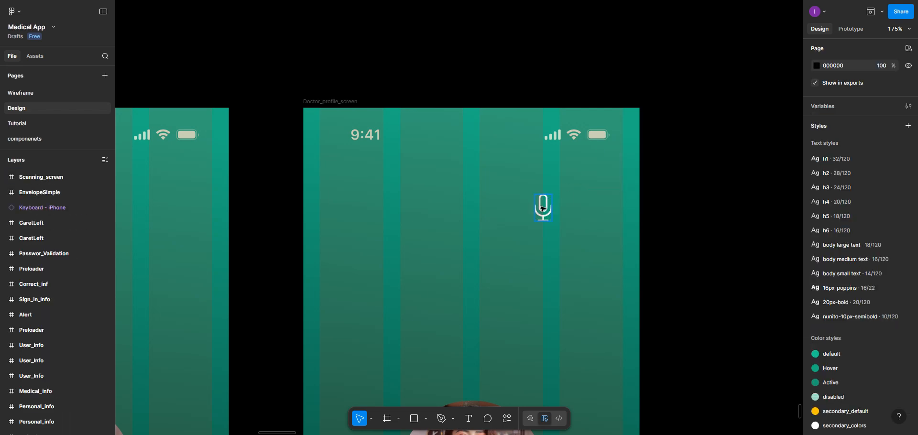
drag(543, 207, 614, 174)
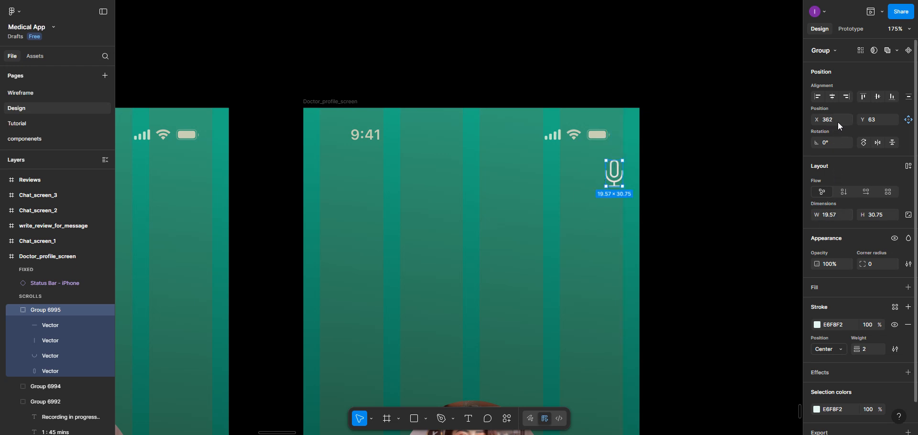
click(872, 120)
text(60)
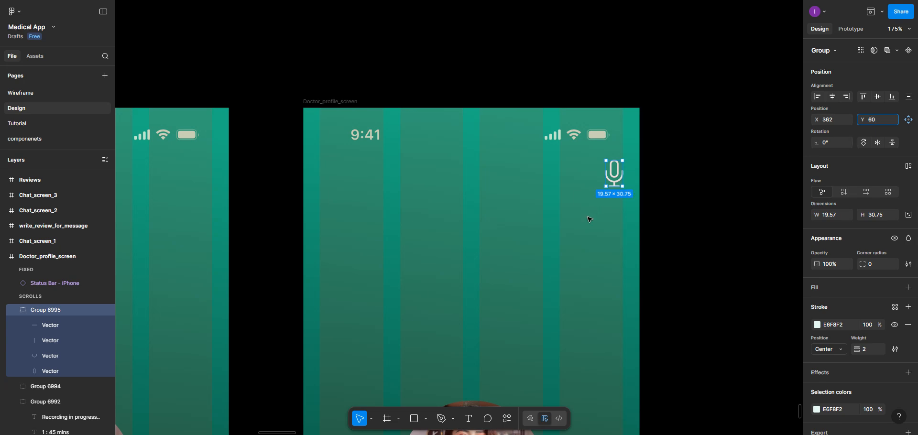
click(587, 216)
Duplicate the "Recording in progress.." screen and place the copy directly beside the original, following it in the row
scroll(588, 206, down, 5)
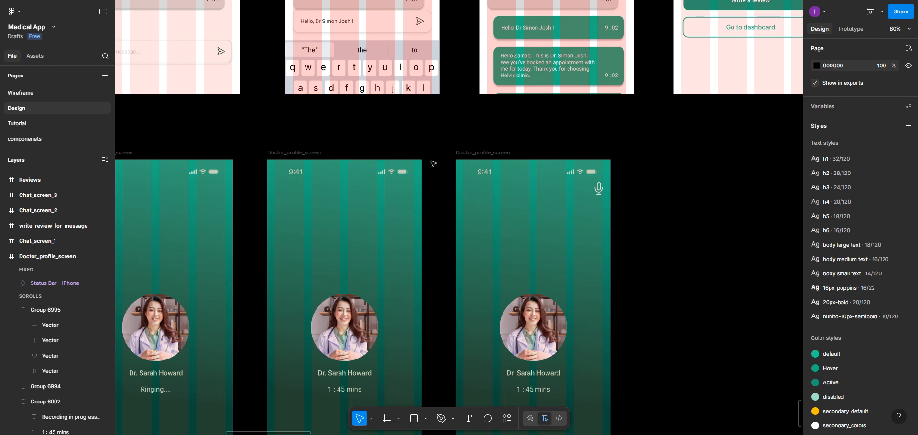
scroll(432, 162, down, 5)
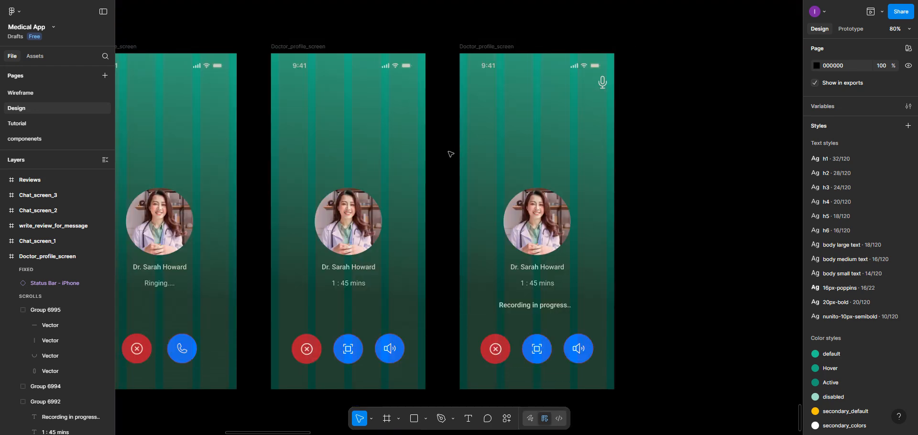
scroll(450, 154, right, 4)
click(385, 48)
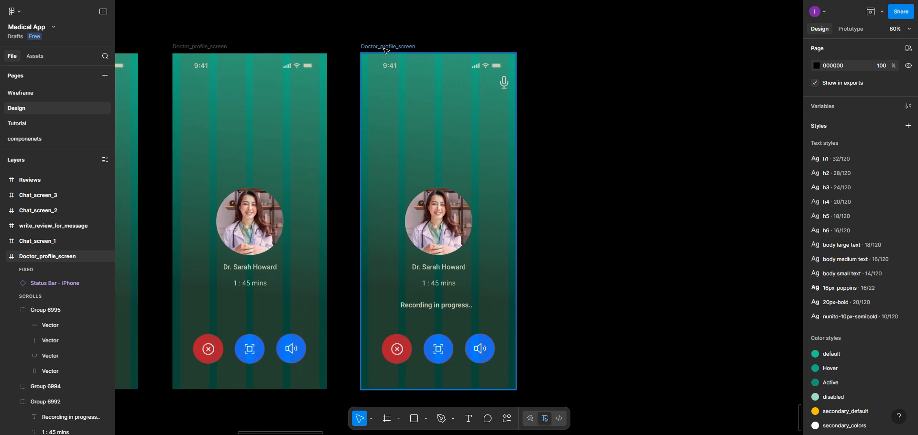
alt+drag(384, 48, 579, 52)
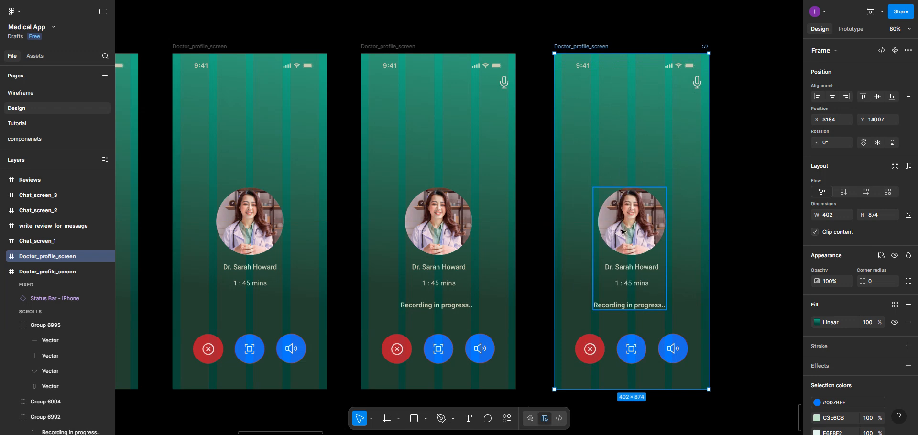
Copy the call-duration text to above the doctor's photo at Y 209, change it to "Voice call has ended" and centre it horizontally
double_click(631, 286)
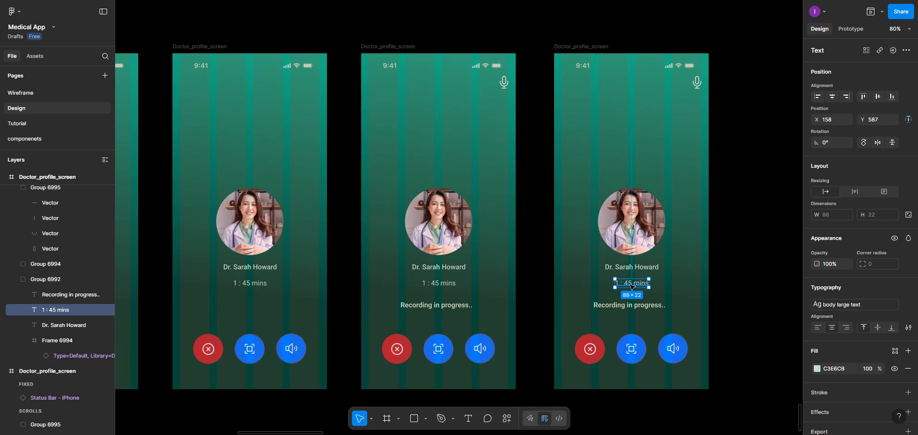
drag(631, 286, 632, 142)
double_click(632, 140)
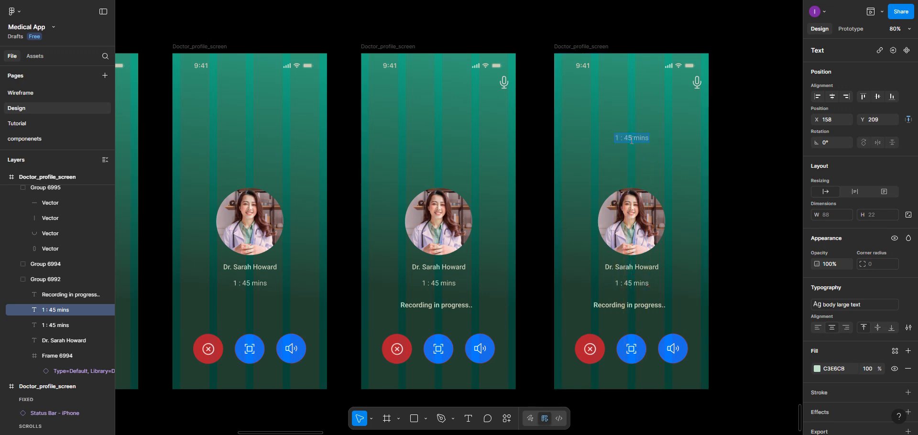
text(Voice call has ended)
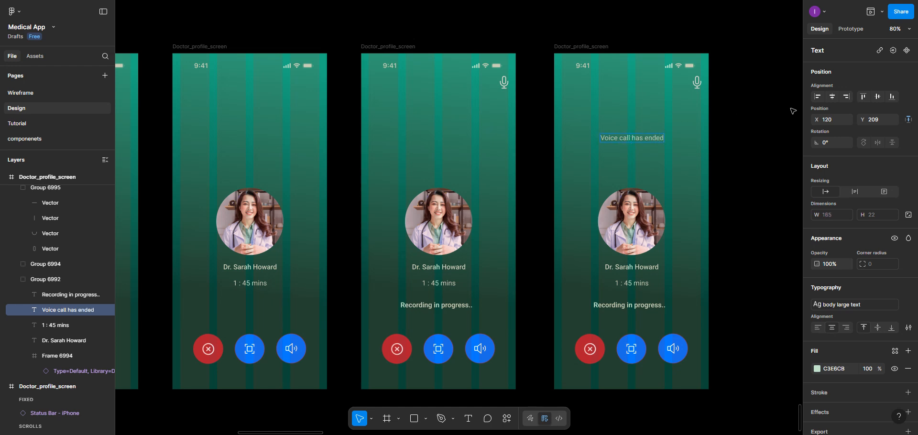
click(832, 97)
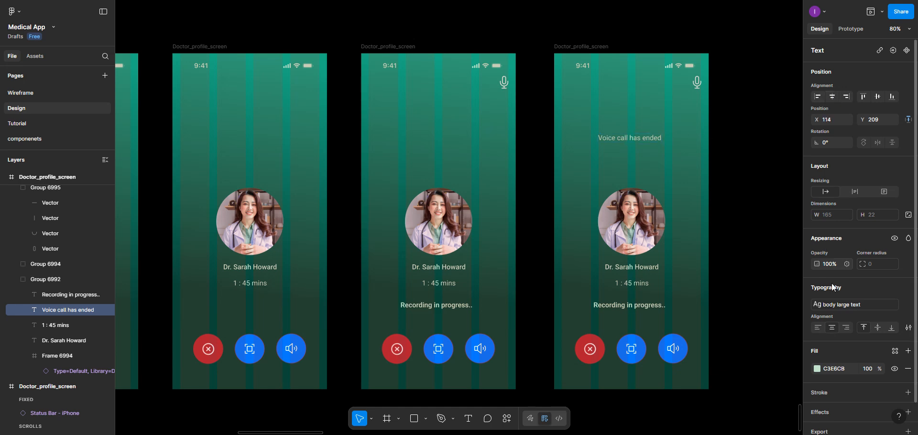
Recolour the "Voice call has ended" text to white FFFFFF at 80% opacity
click(815, 371)
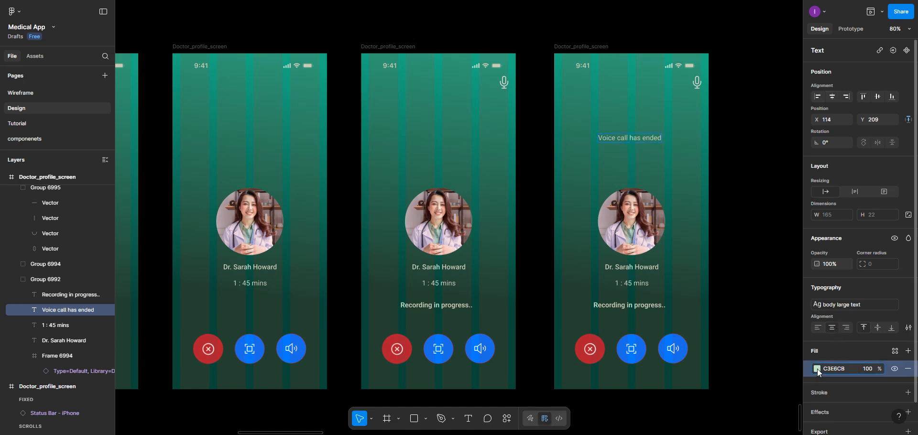
click(816, 368)
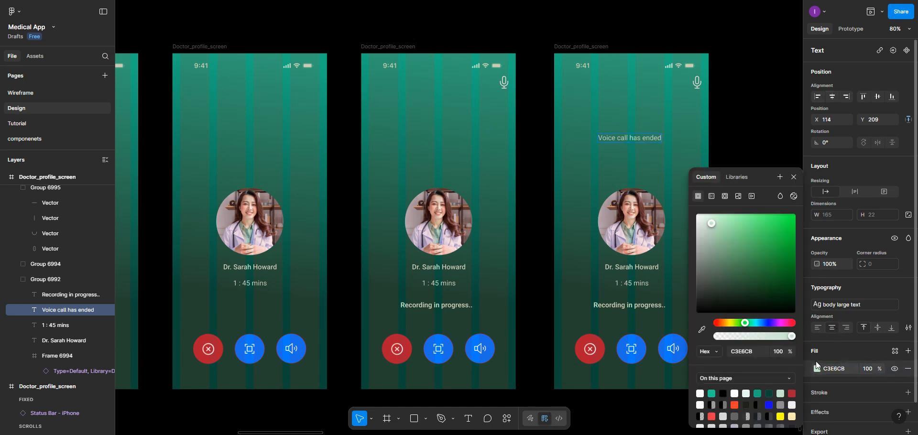
click(734, 393)
click(701, 393)
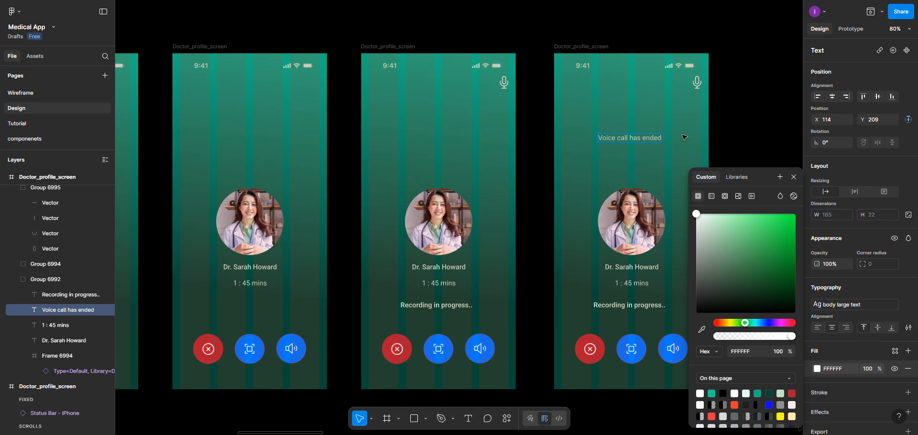
key(ctrl+z)
key(ctrl+z)
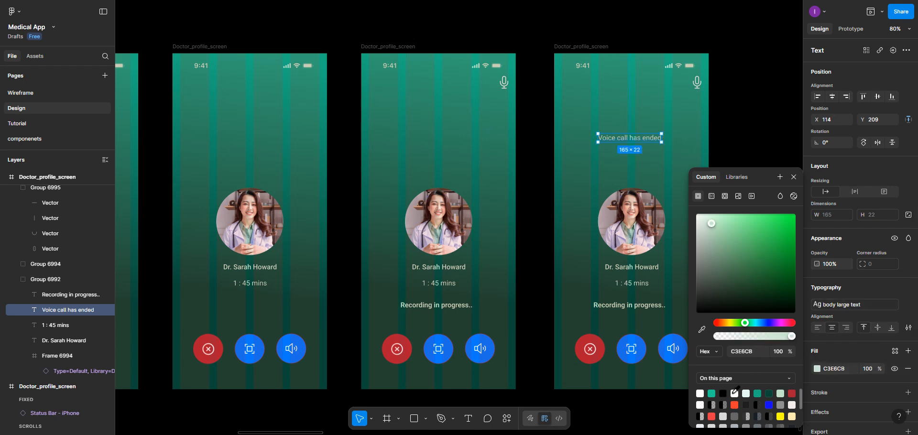
key(ctrl+shift+z)
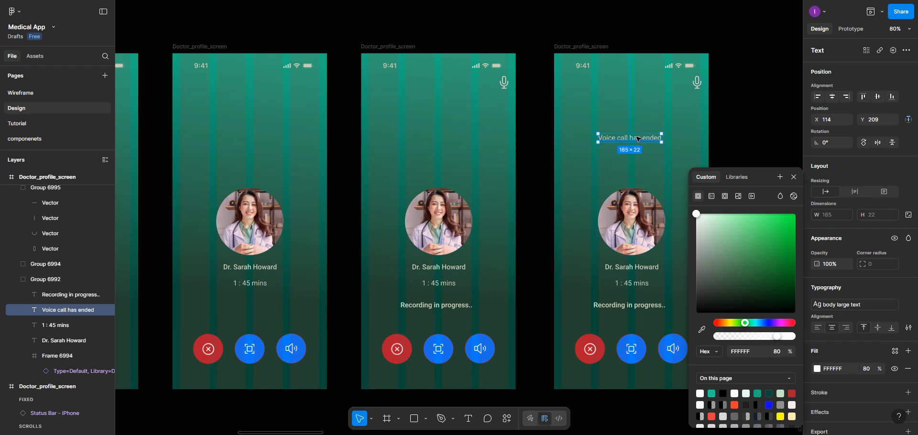
Duplicate the "Voice call has ended" text, place the copy below it at Y 266 and change it to "1hr : 45 Munites"
key(ctrl+d)
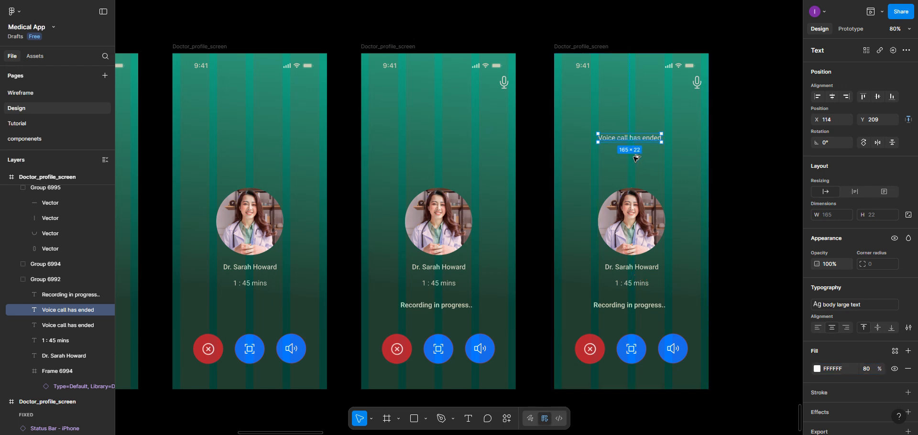
drag(634, 138, 634, 160)
double_click(634, 159)
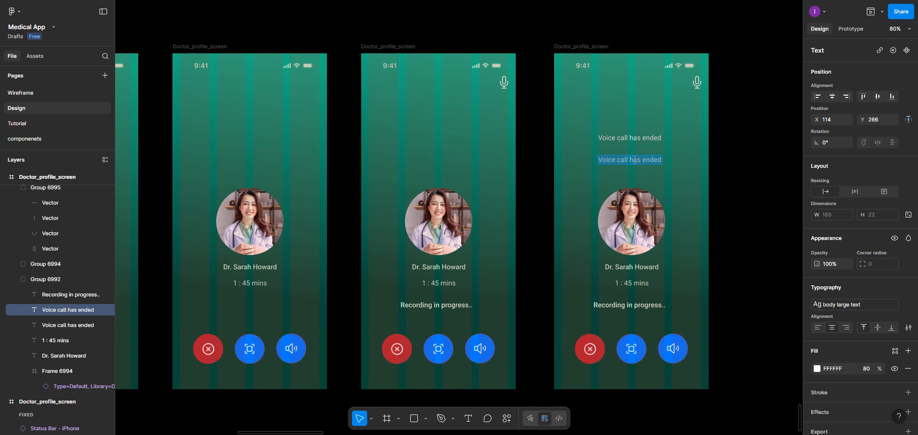
text(1h)
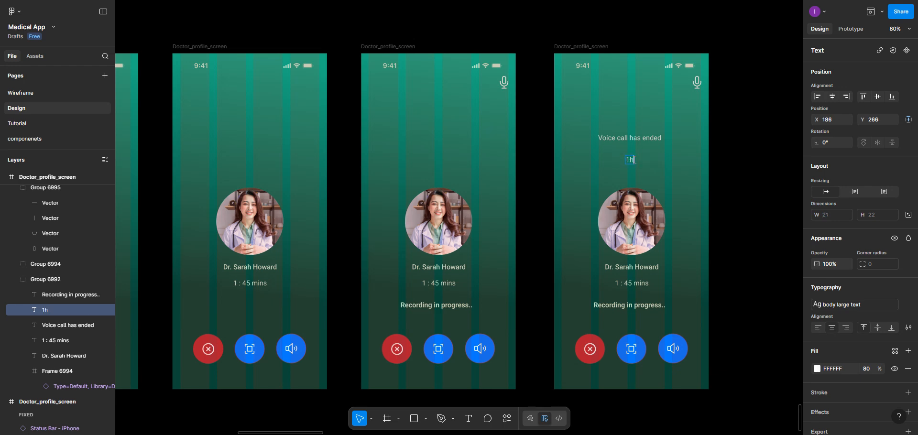
text(r : 45 Munites)
key(Escape)
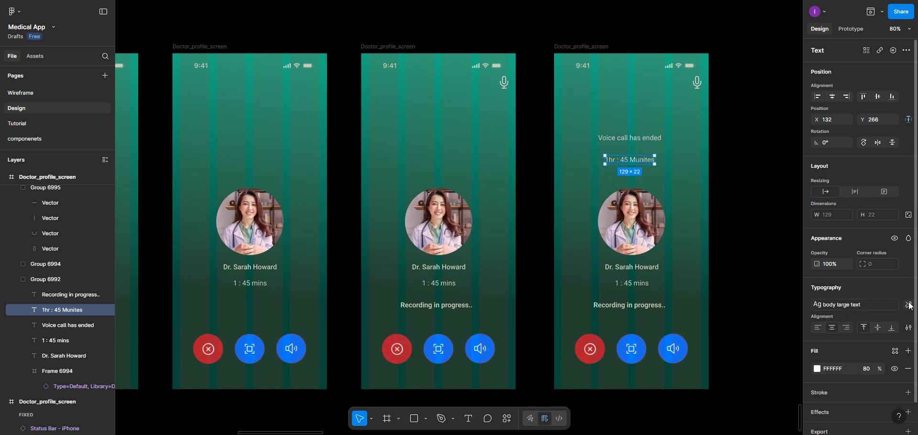
Detach the body large text style from "1hr : 45 Munites" and set its font weight to SemiBold
click(903, 305)
click(847, 320)
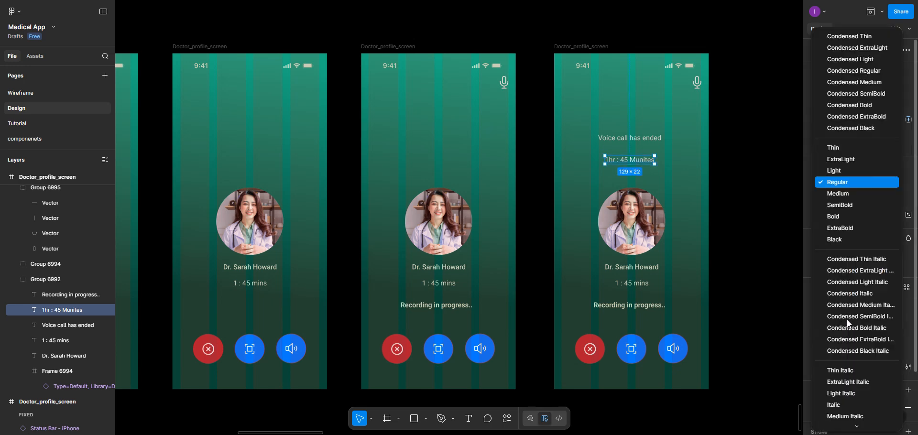
click(840, 204)
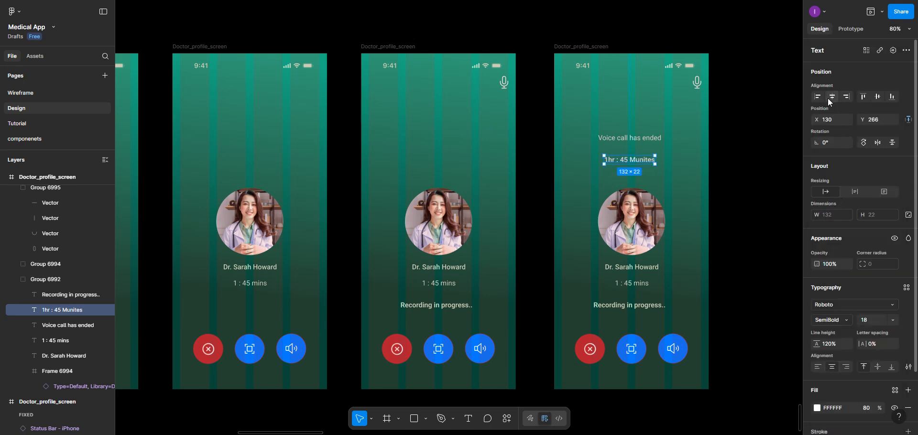
Copy "Voice call has ended" to below the duration line at Y 308 and change it to "recording has been saved in the history"
click(633, 139)
drag(633, 139, 632, 177)
double_click(632, 177)
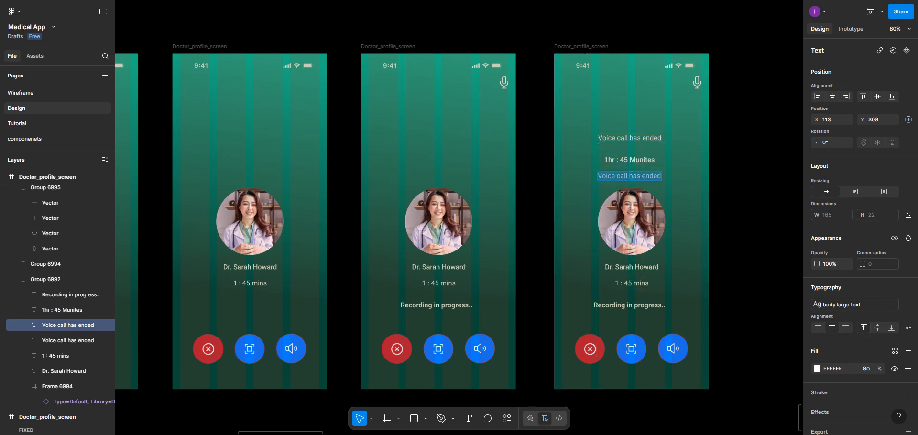
text(rec)
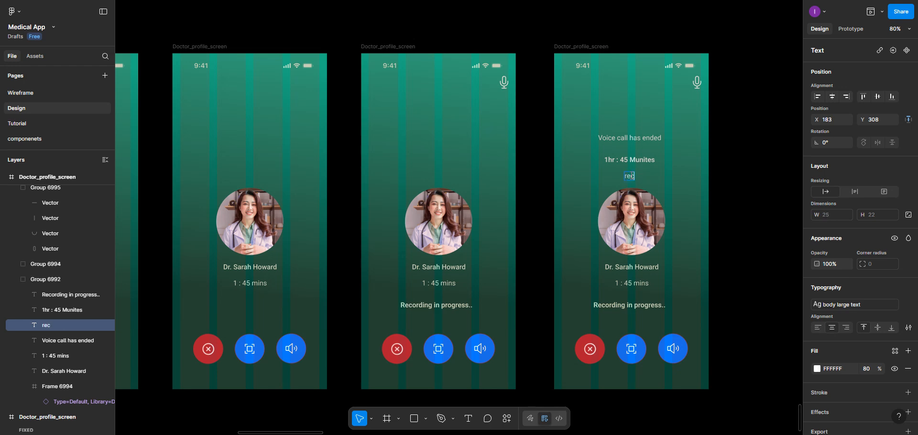
text(ording has bee)
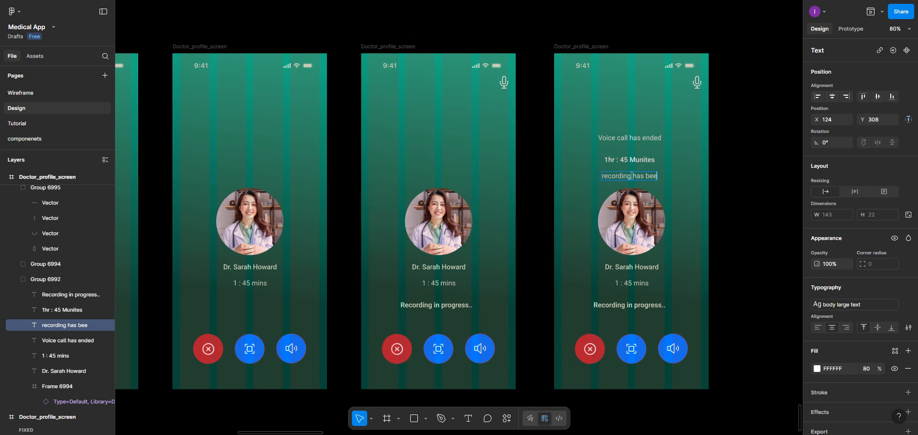
text(n saved i)
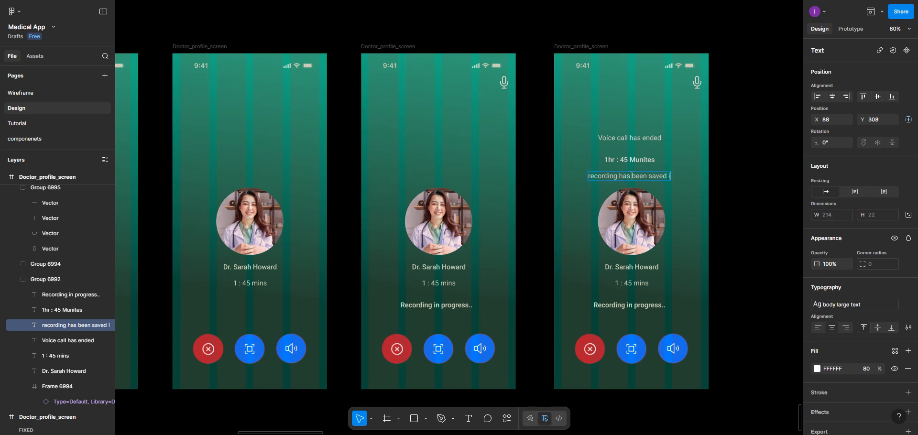
text(n the hi)
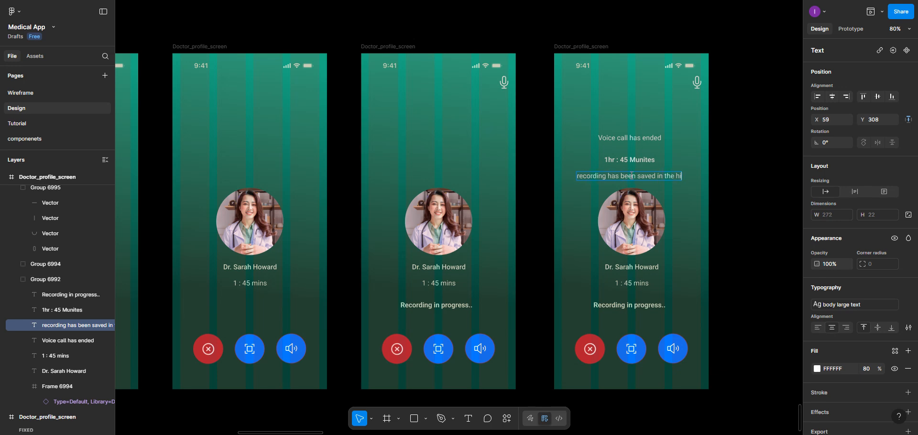
text(story)
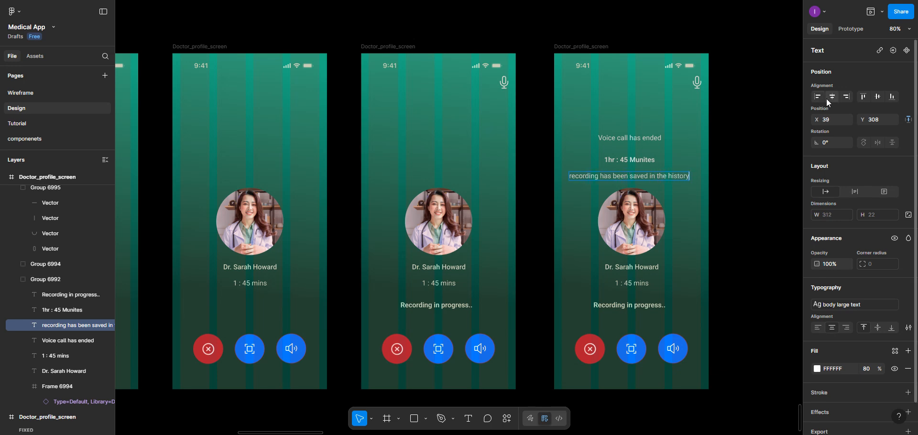
key(Escape)
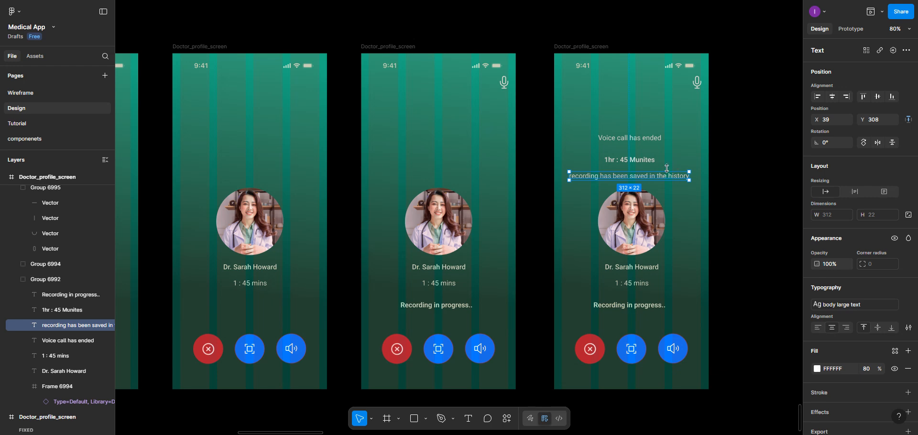
Distribute the three call-ended text lines vertically with a spacing of 20 and group them
click(638, 139)
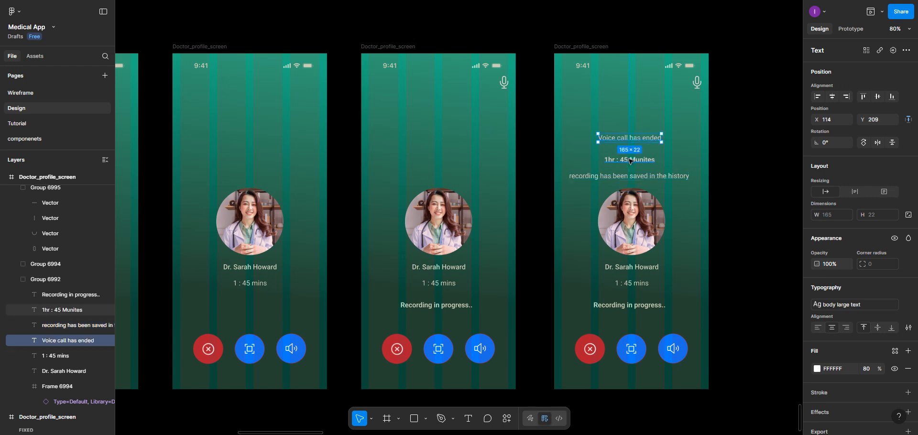
shift+click(629, 162)
shift+click(629, 175)
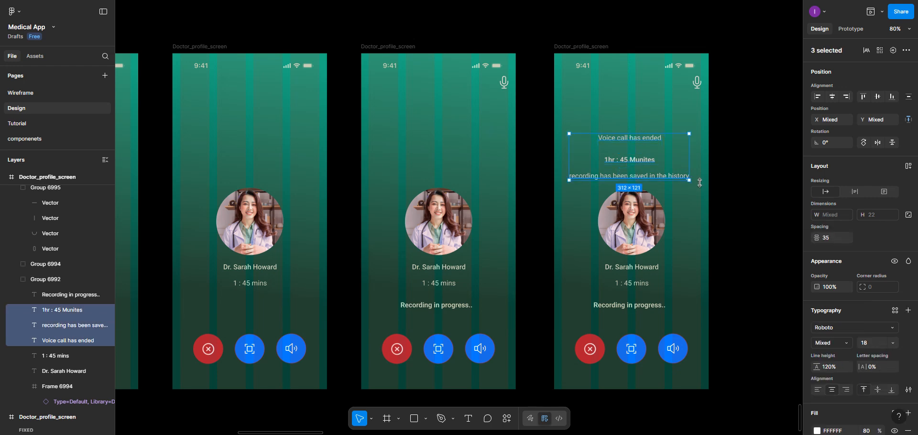
click(908, 96)
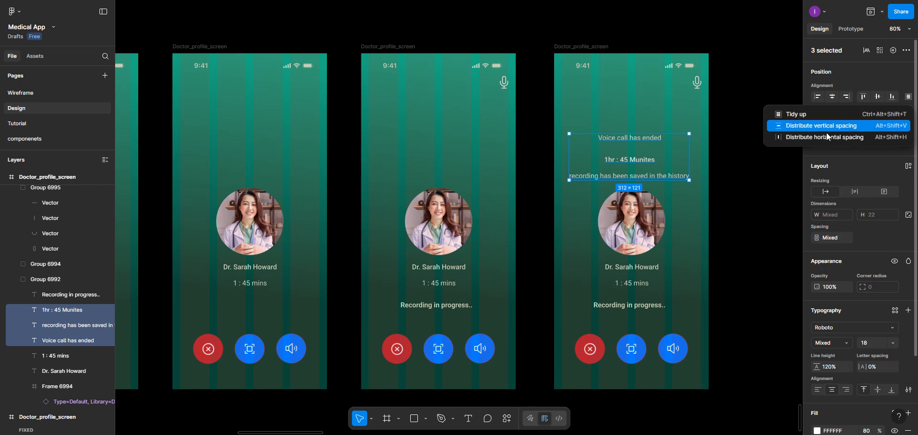
click(825, 127)
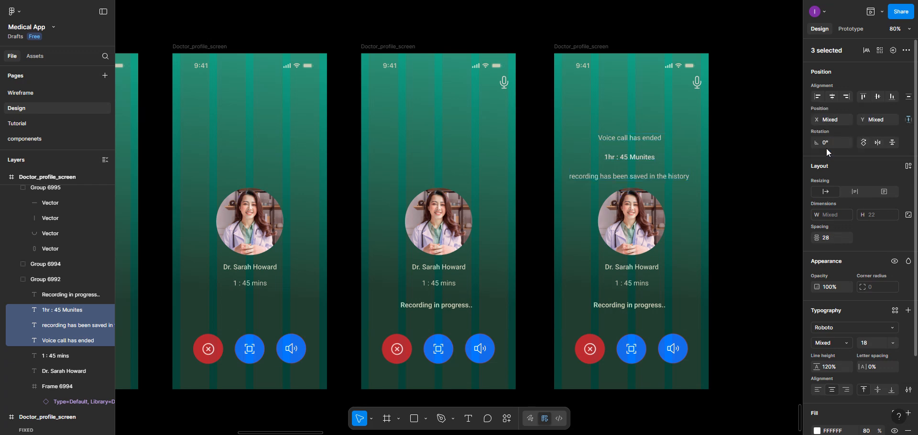
click(834, 239)
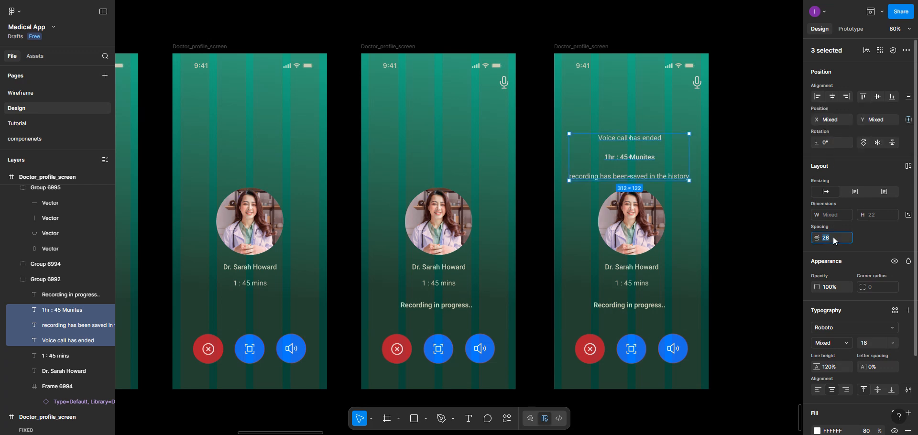
text(20)
key(Return)
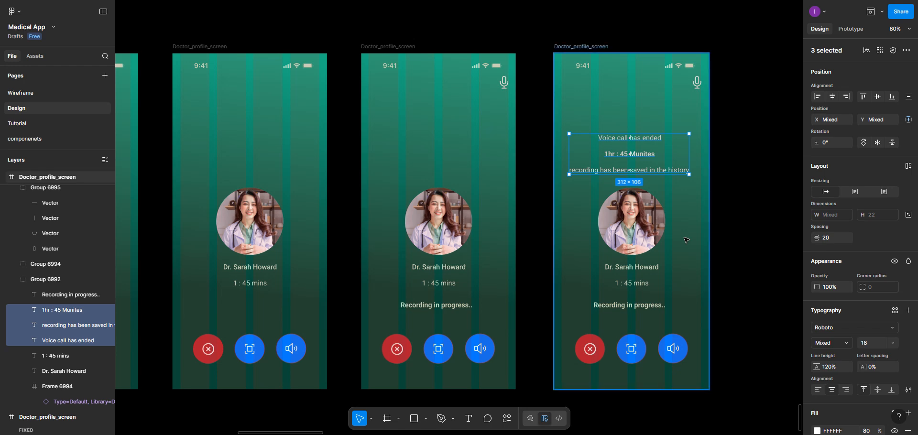
key(ctrl+g)
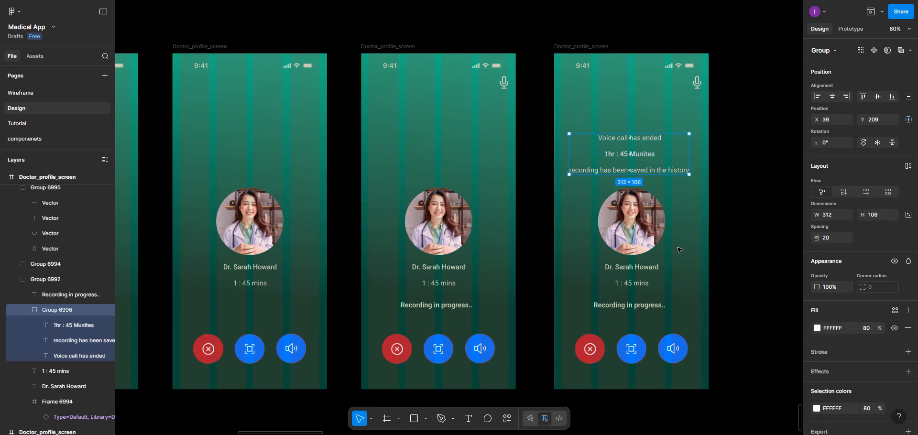
Delete the "1 : 45 mins" and "Recording in progress.." texts below the doctor's name on the call-ended screen
click(639, 292)
click(639, 282)
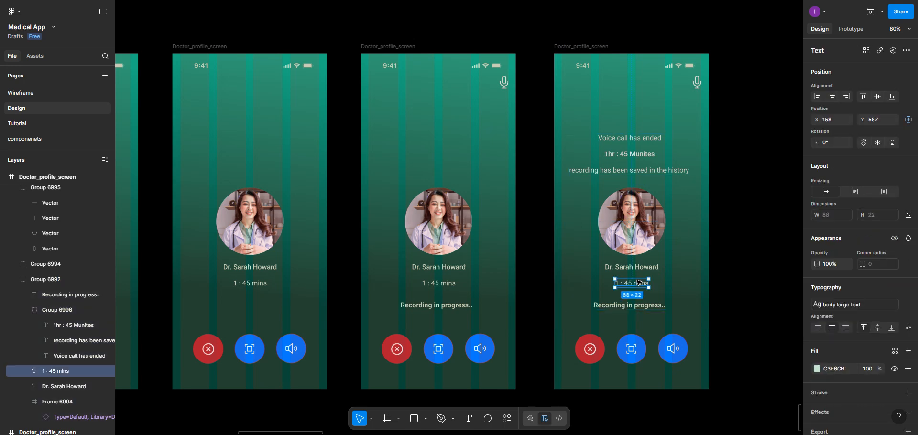
key(Delete)
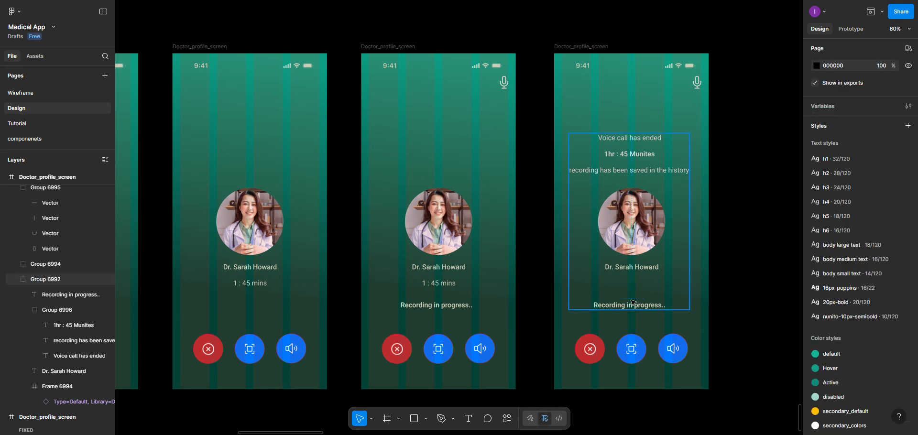
double_click(632, 306)
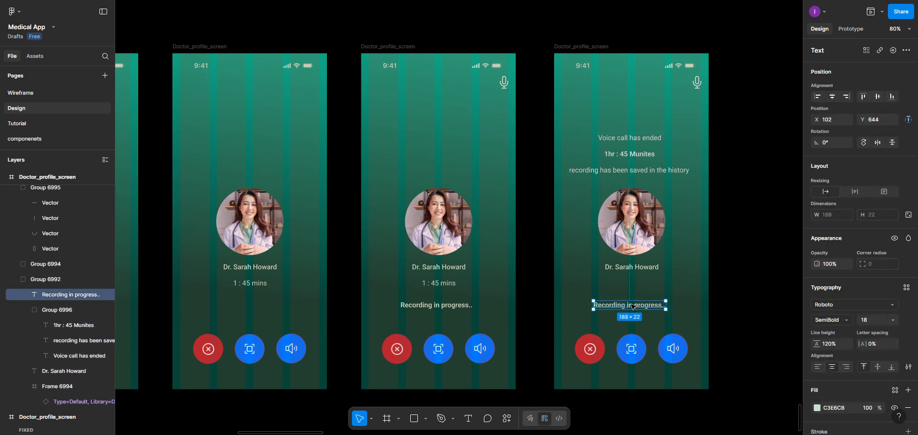
key(Delete)
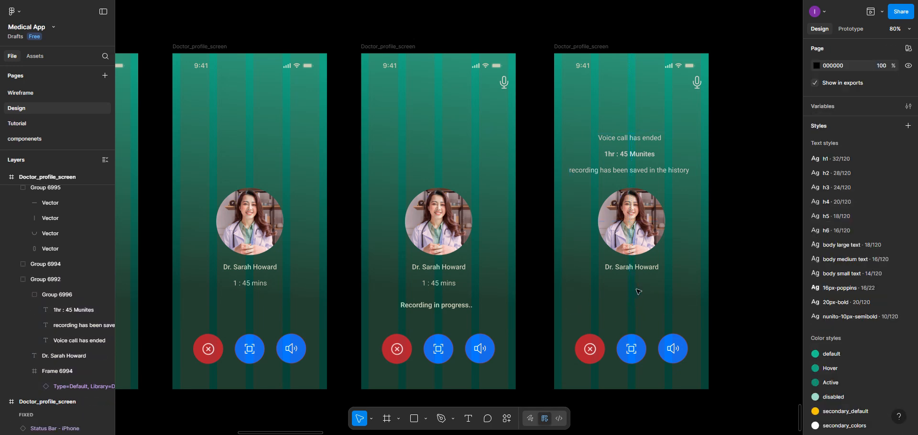
Centre the group of call-ended texts, doctor's photo and name horizontally on the screen
click(635, 251)
click(832, 96)
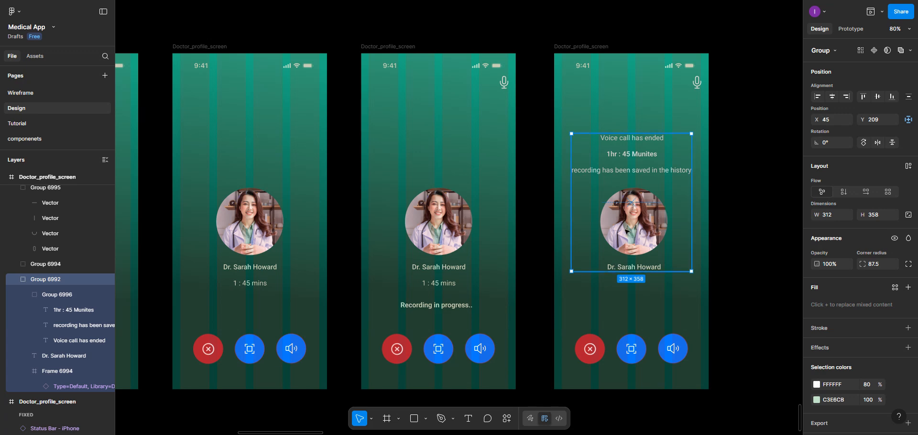
Delete the group of three round call controls from the call-ended screen
click(632, 340)
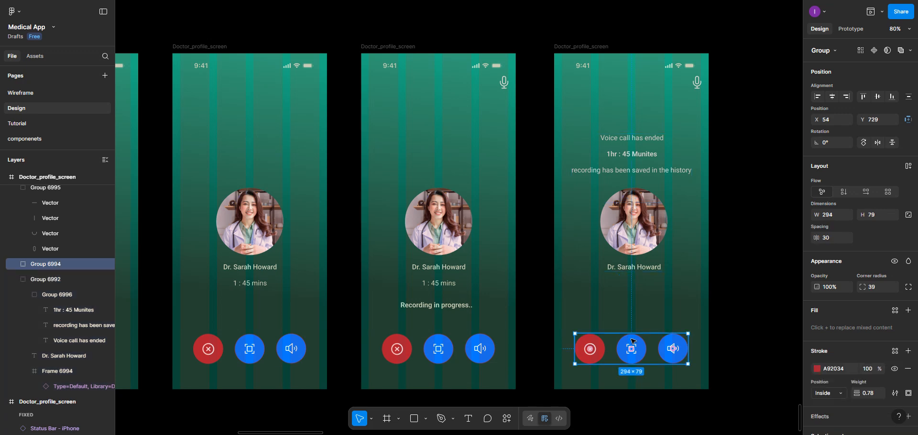
key(Delete)
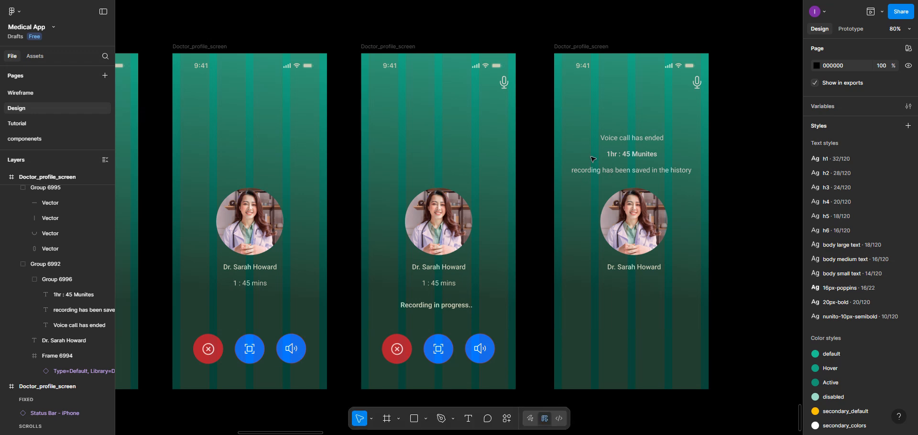
Look through the componenets page and the file's own componenets library for a reusable button, and return to the Design page
click(40, 138)
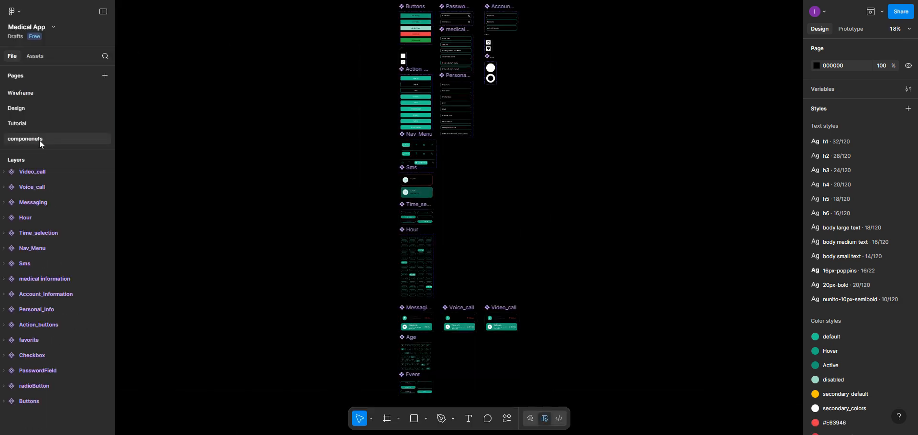
click(37, 58)
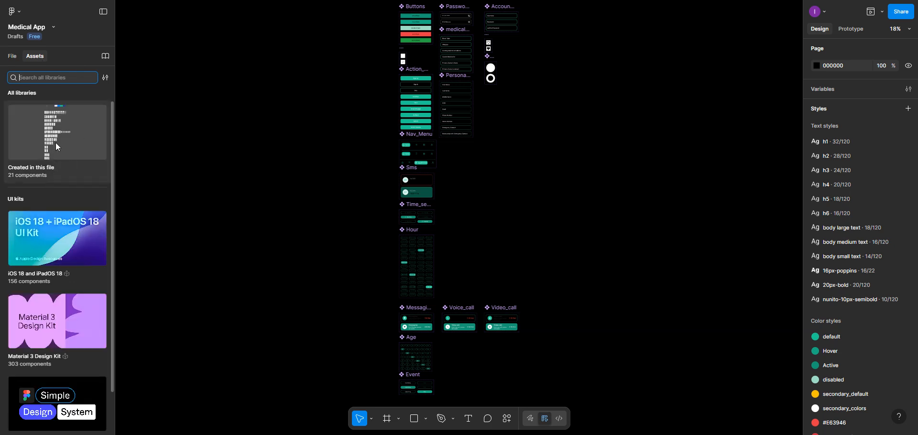
scroll(56, 142, down, 1)
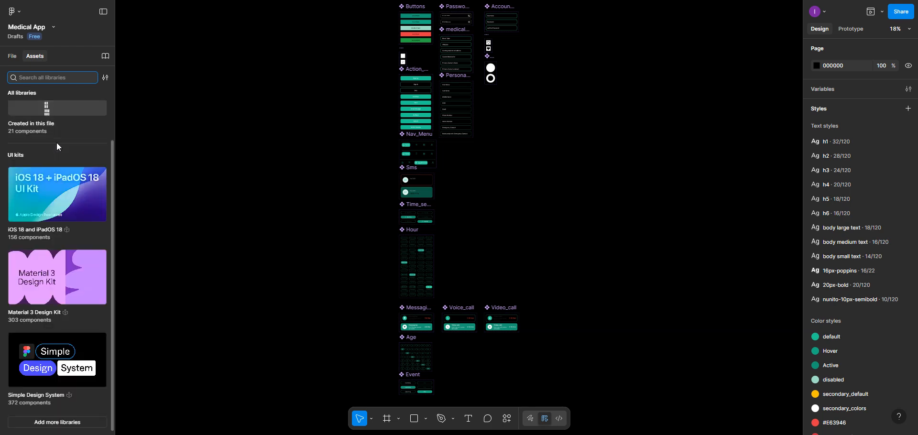
click(59, 116)
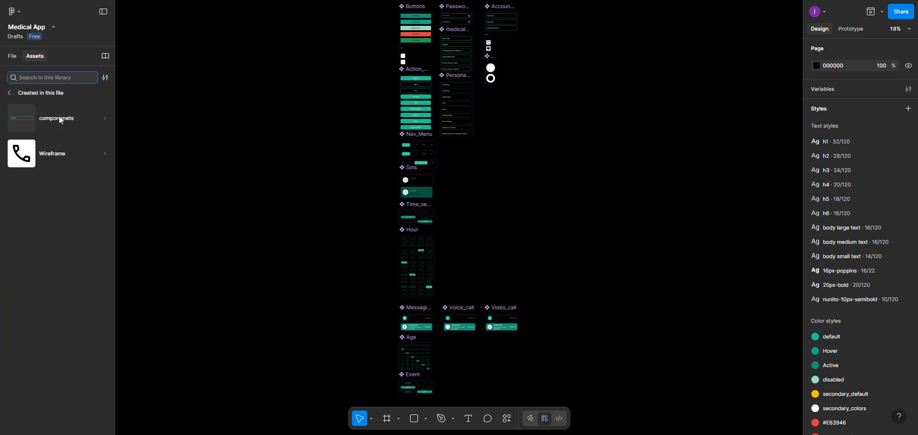
click(60, 119)
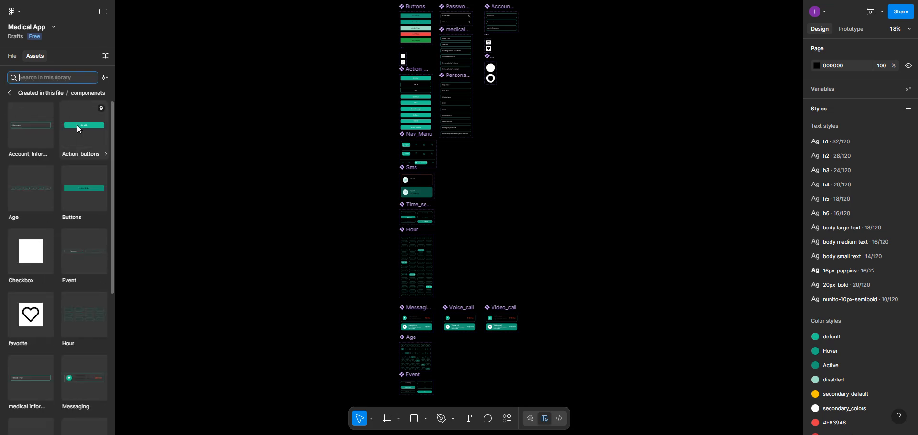
click(14, 57)
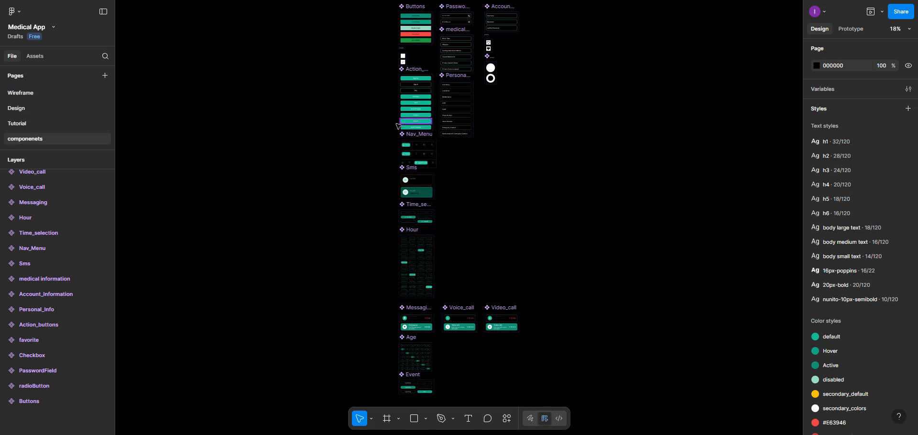
click(31, 107)
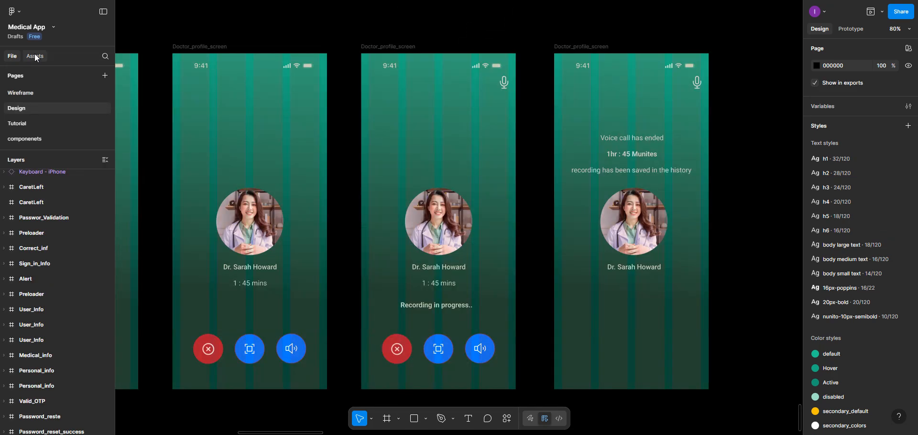
Insert a default Action_buttons instance from the file's components and place it below the doctor's name on the call-ended screen at X 32, Y 600
click(35, 57)
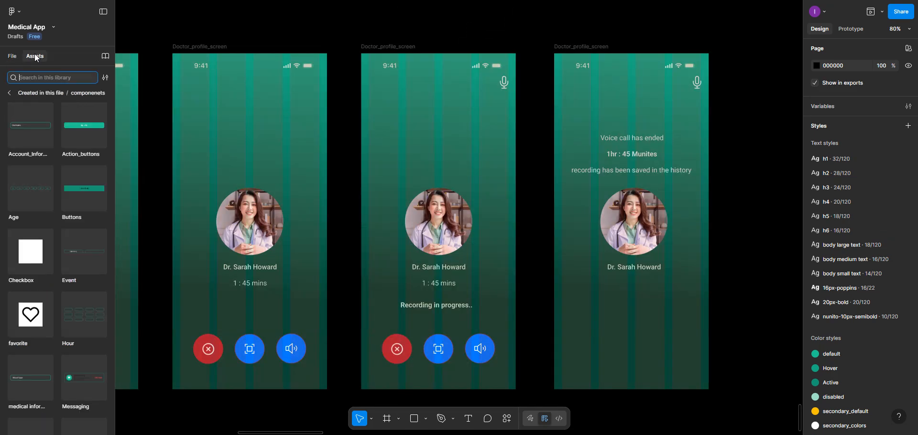
click(80, 122)
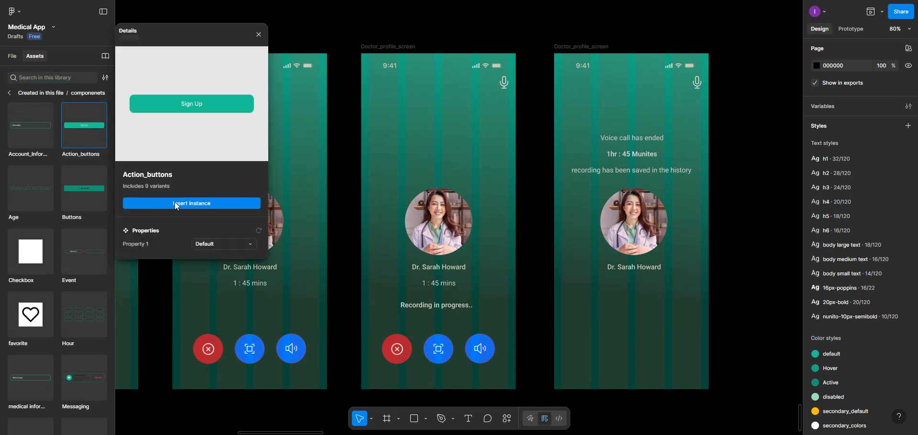
click(191, 203)
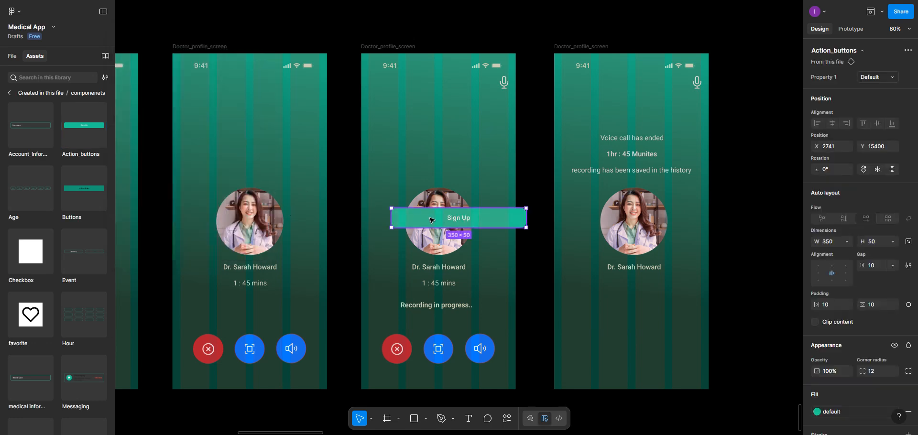
drag(433, 220, 605, 295)
Duplicate the "Sign Up" button directly below the original on the call-ended screen, at Y 670
scroll(605, 295, up, 5)
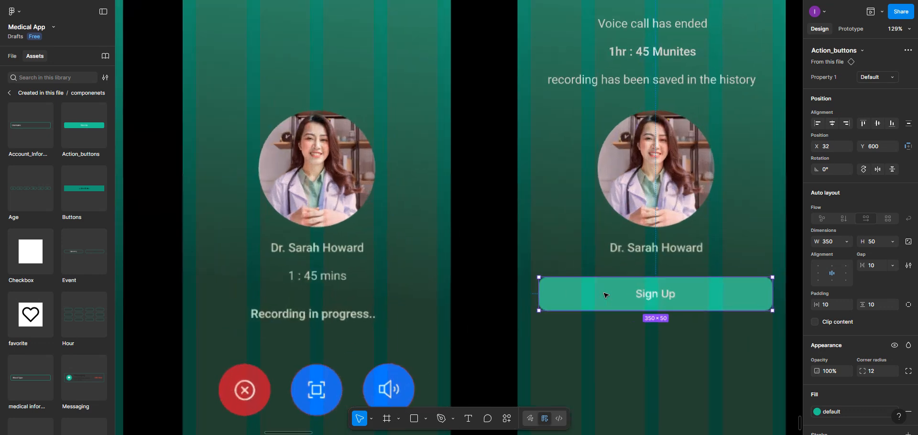
scroll(606, 295, up, 1)
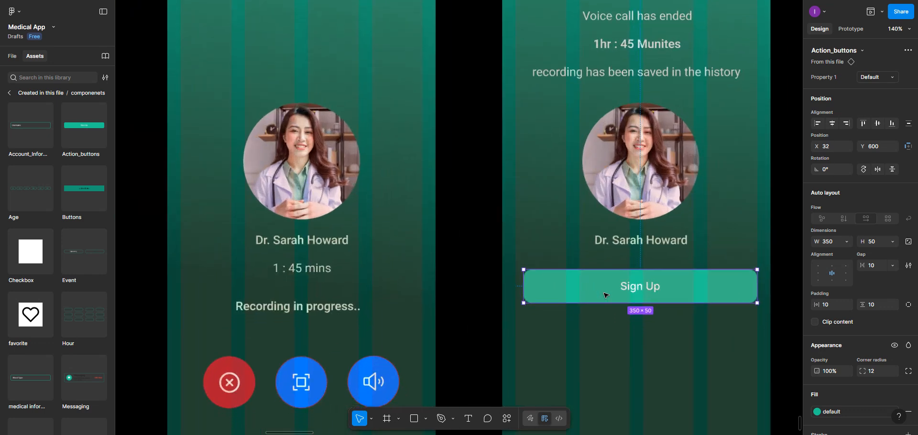
scroll(604, 293, right, 3)
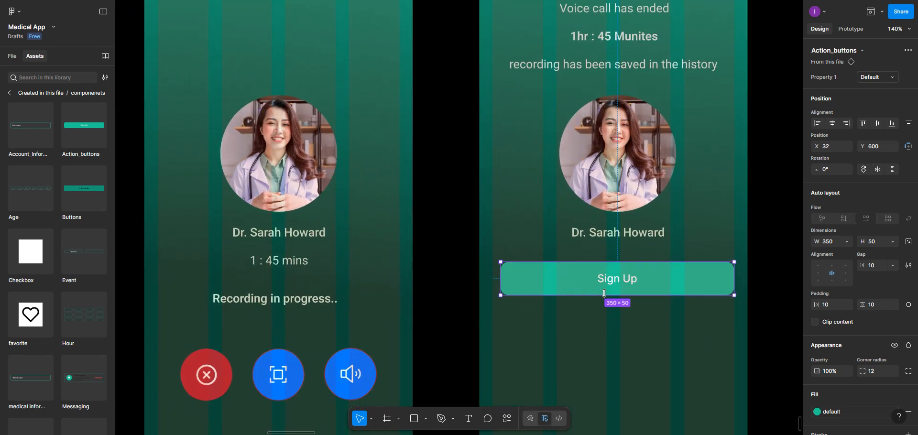
scroll(641, 263, down, 2)
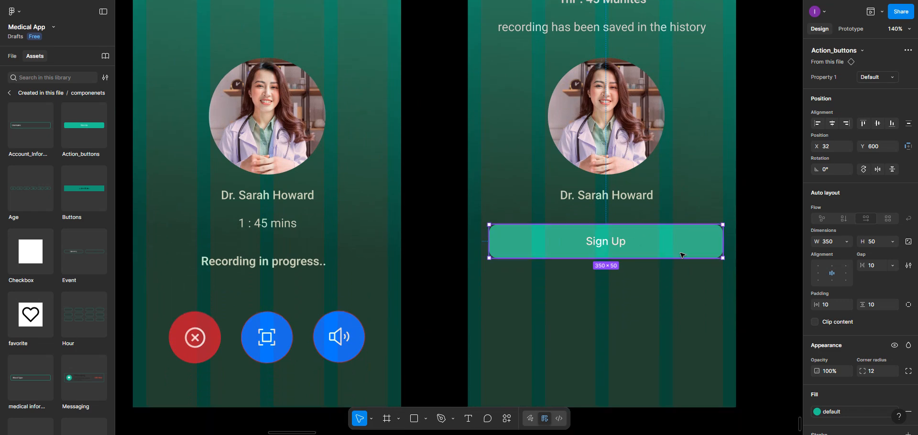
drag(672, 255, 674, 302)
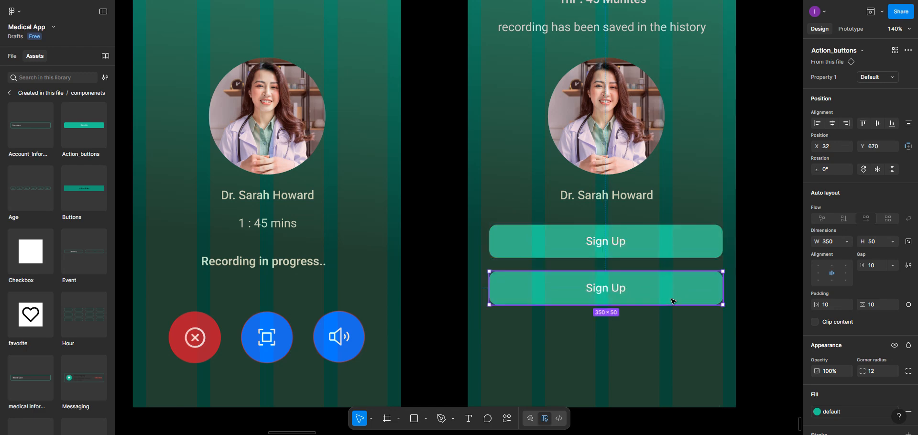
Change the upper button's label to "Write a Review"
double_click(596, 244)
double_click(596, 244)
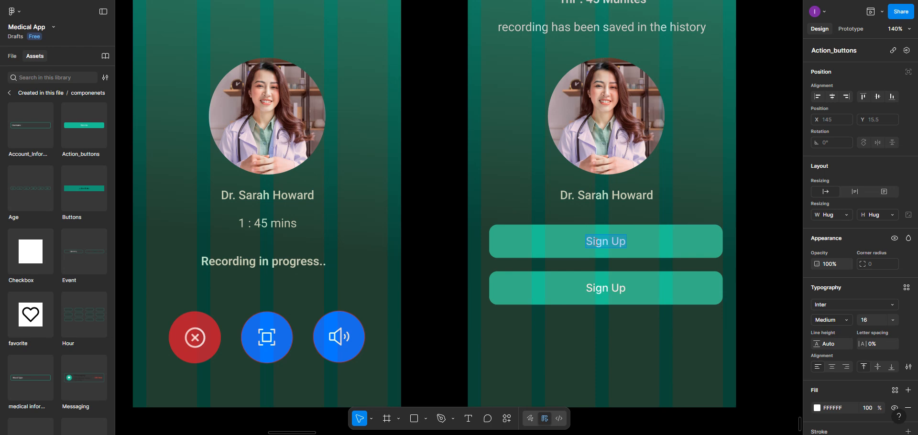
text(Write a)
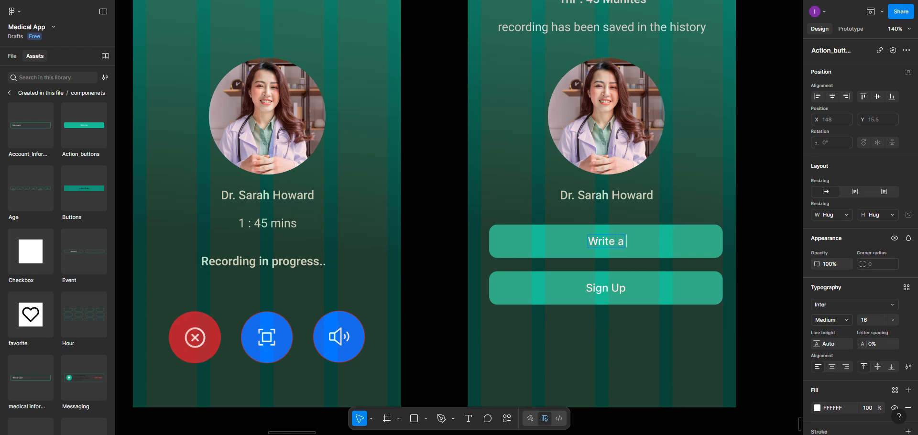
text( Review)
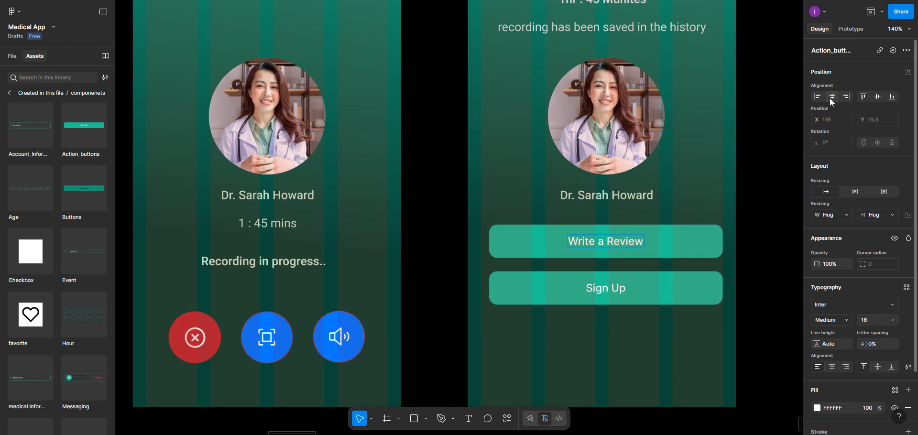
click(691, 234)
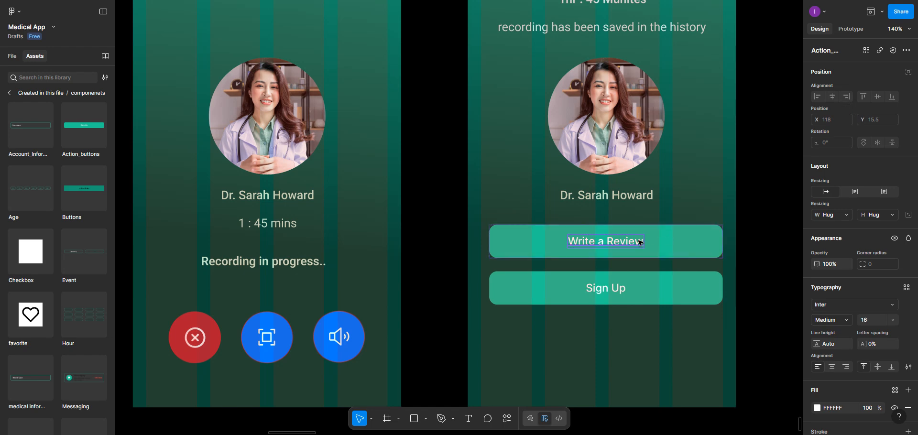
click(685, 205)
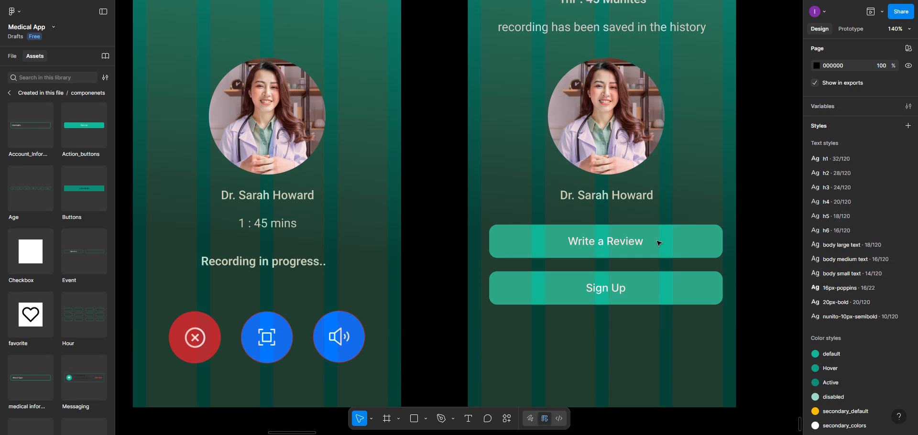
Change the lower button's label to "Go to Dashboard"
click(606, 293)
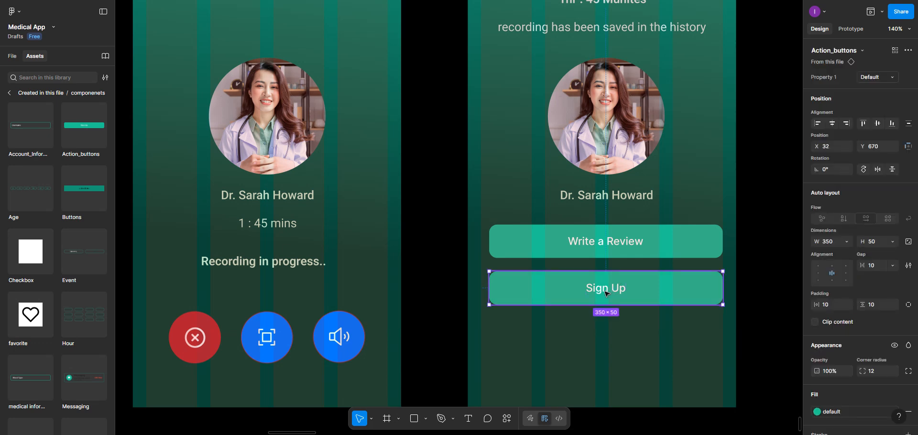
double_click(606, 294)
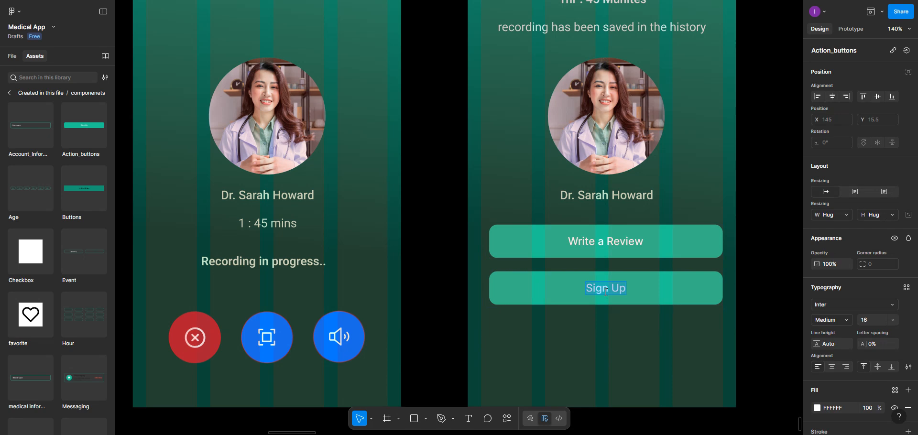
text(Go)
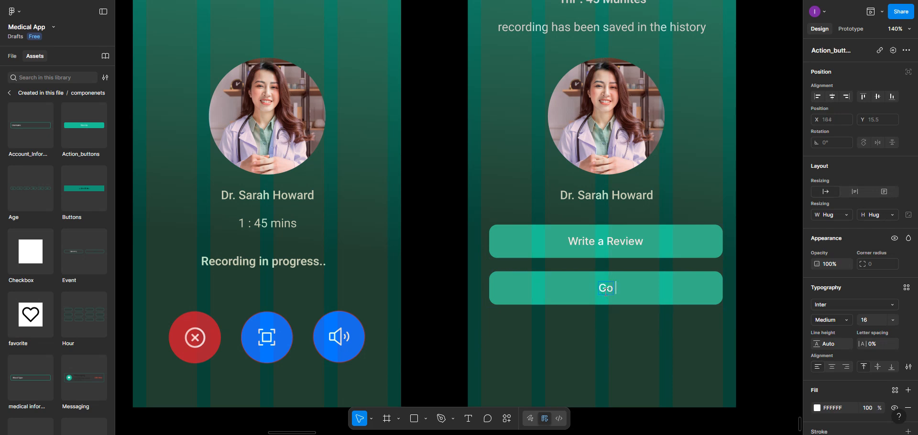
text( to dashboard)
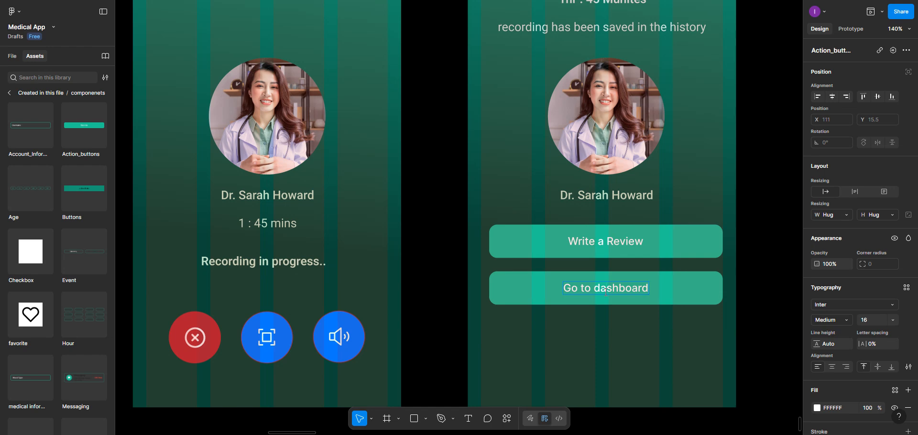
click(599, 289)
key(BackSpace)
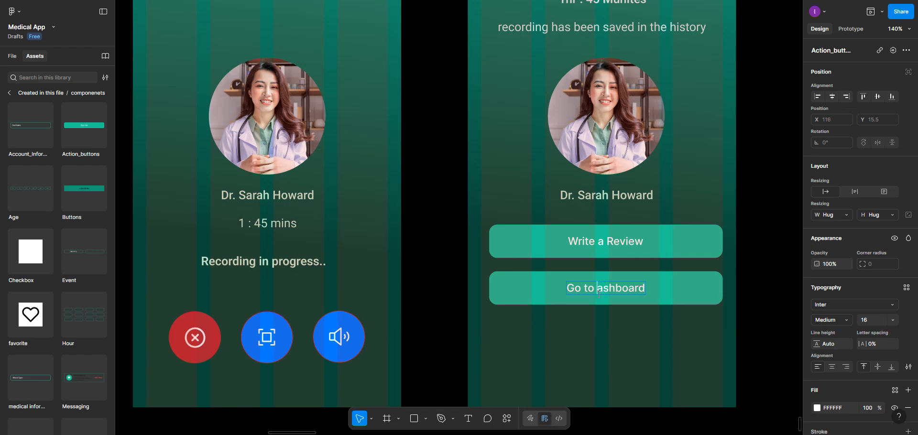
text(D)
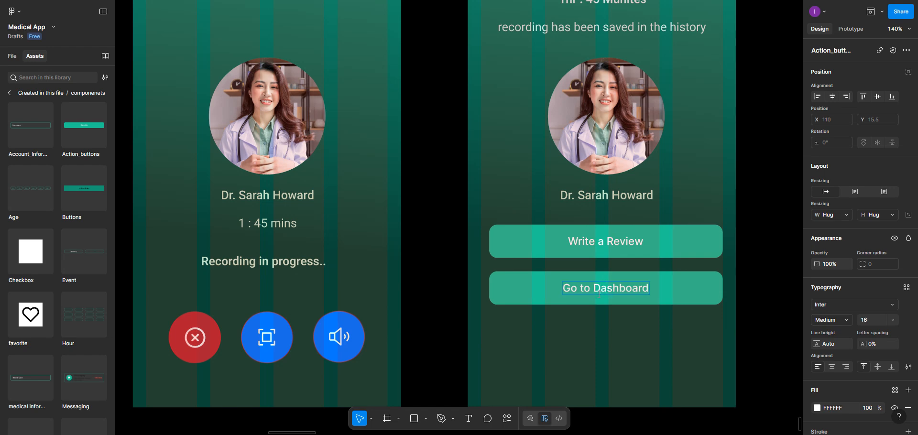
key(Escape)
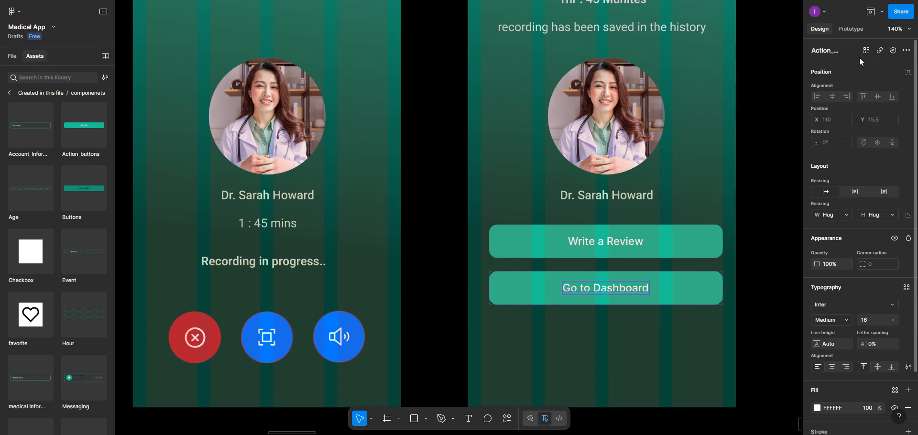
Switch the lower button on the call-ended screen to the outlined Variant2 of Action_buttons
click(821, 48)
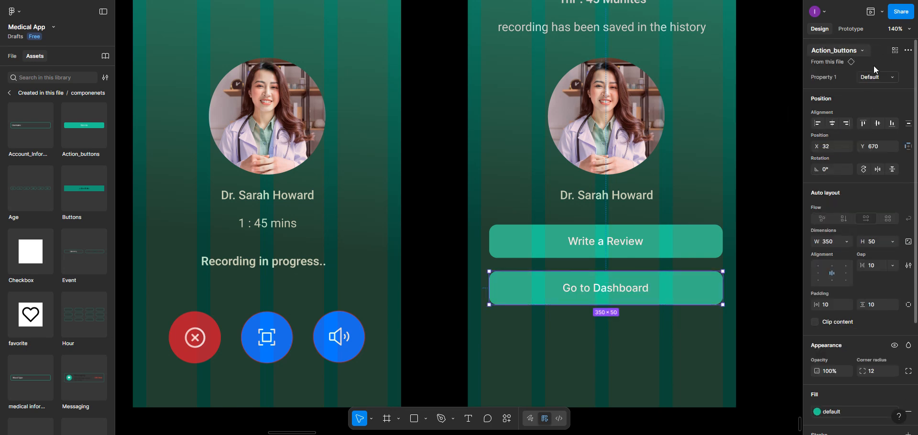
click(882, 78)
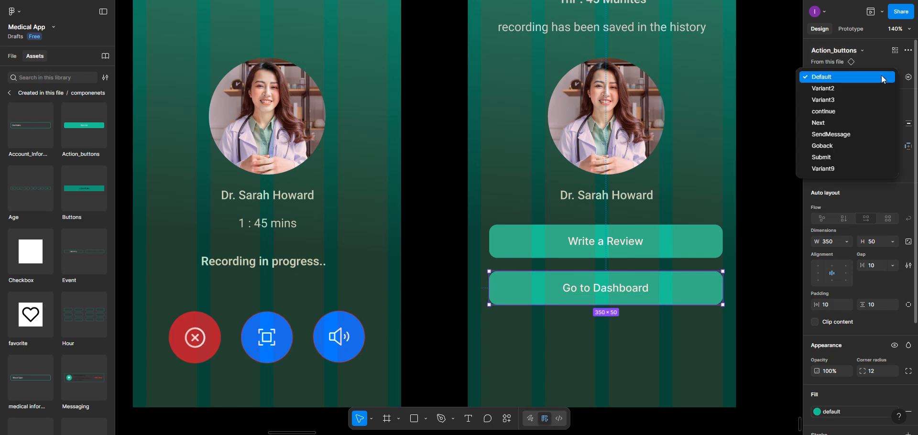
click(860, 110)
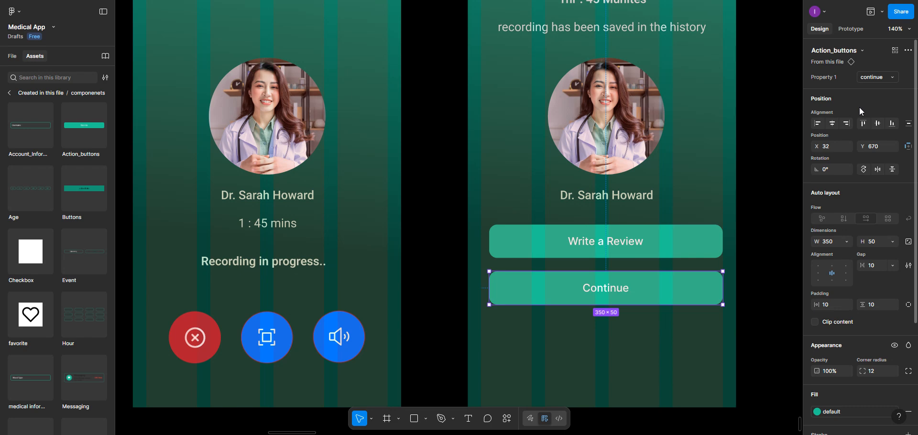
click(877, 77)
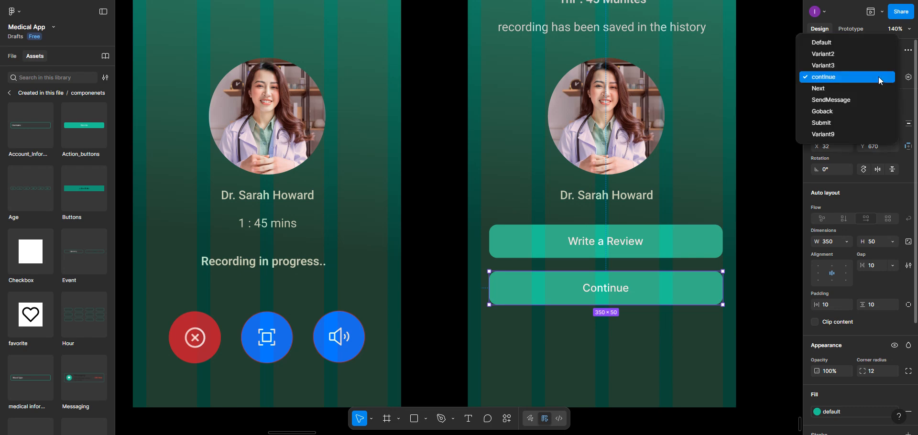
click(843, 132)
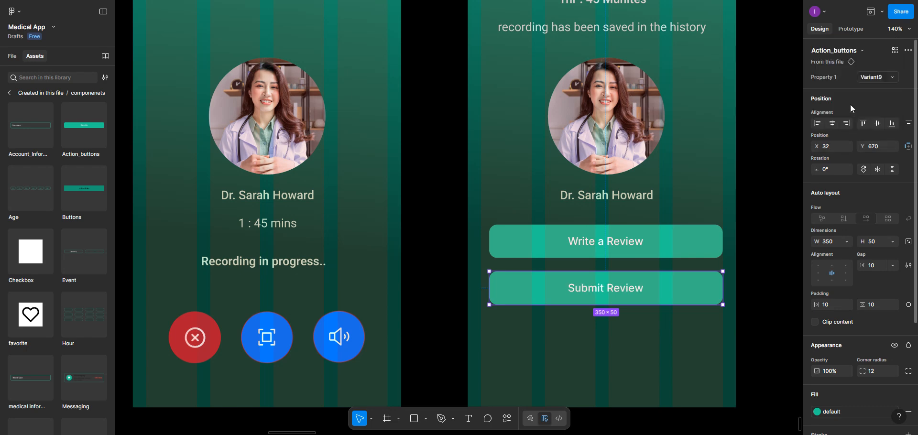
click(862, 79)
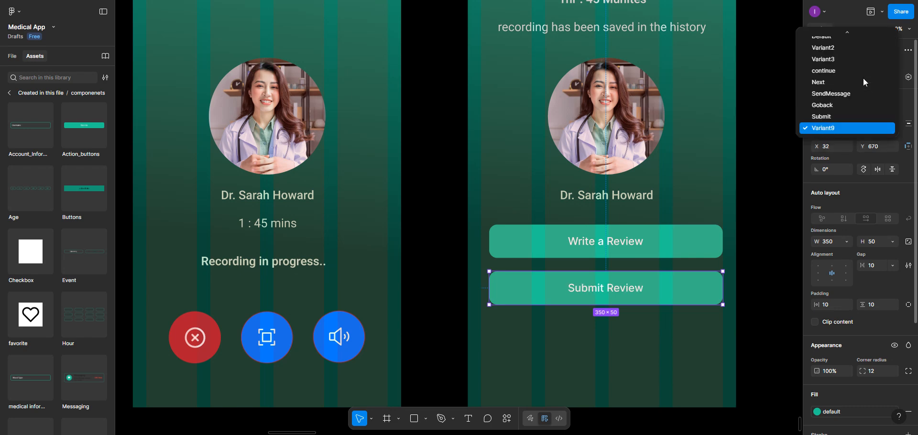
click(839, 50)
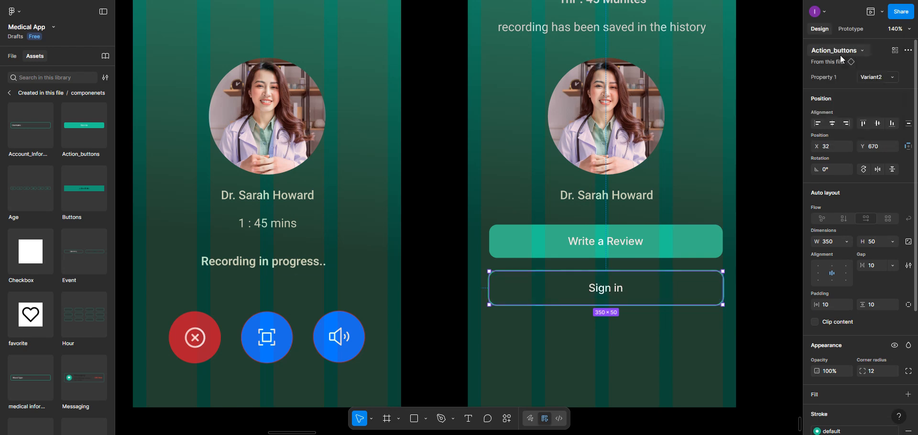
Change the outlined button's label from "Sign in" to "Go to Dashboard"
double_click(616, 289)
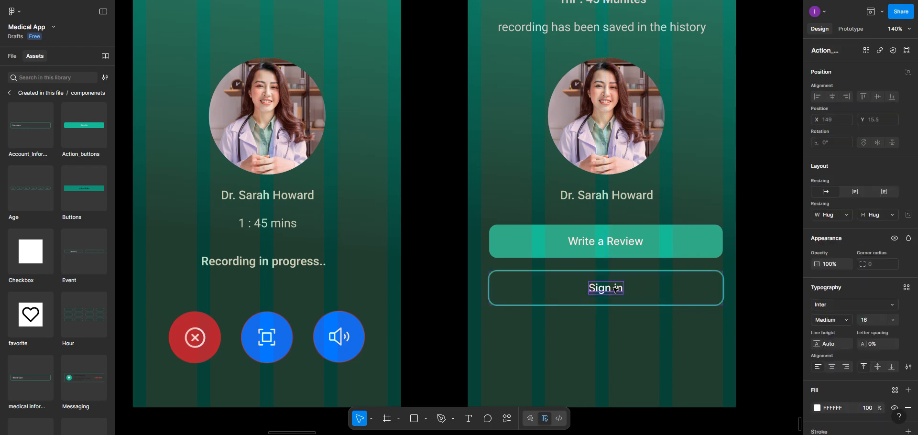
double_click(615, 289)
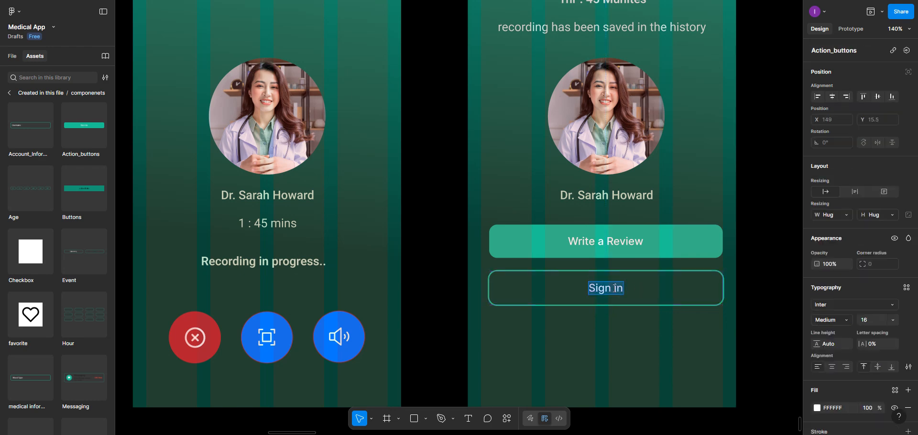
text(Go to)
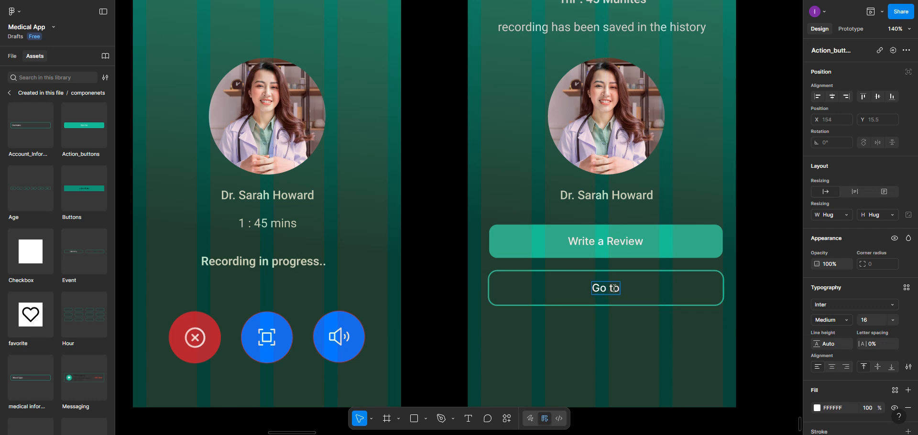
text( Das)
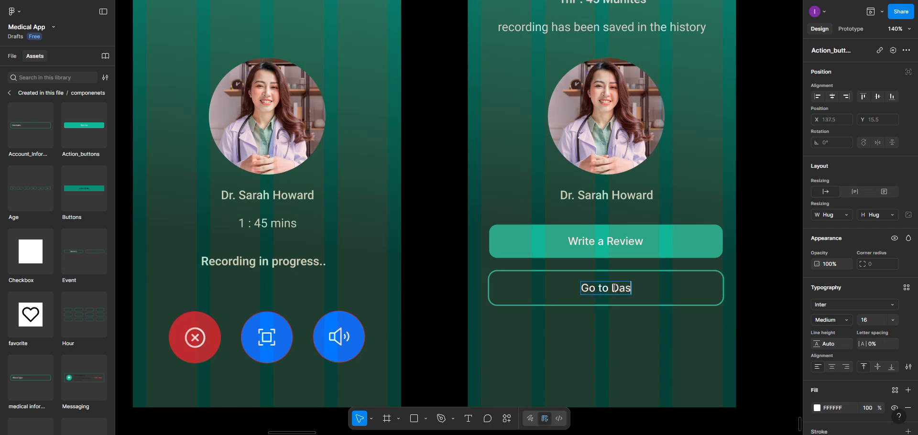
text(hboar)
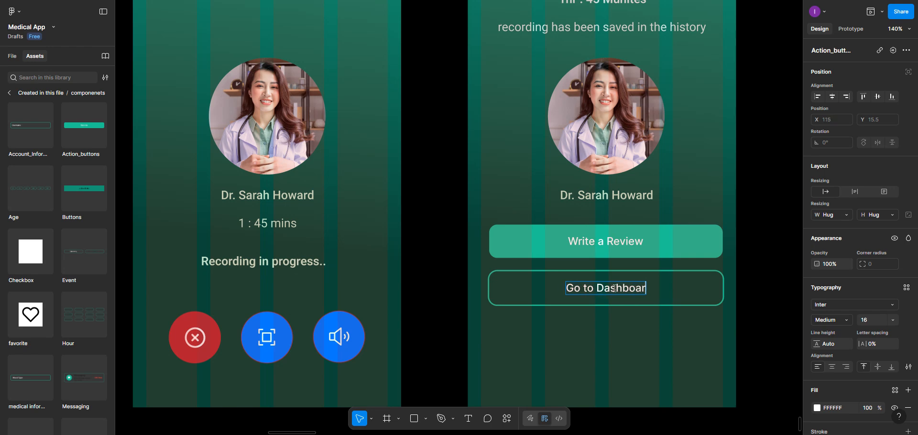
text(d)
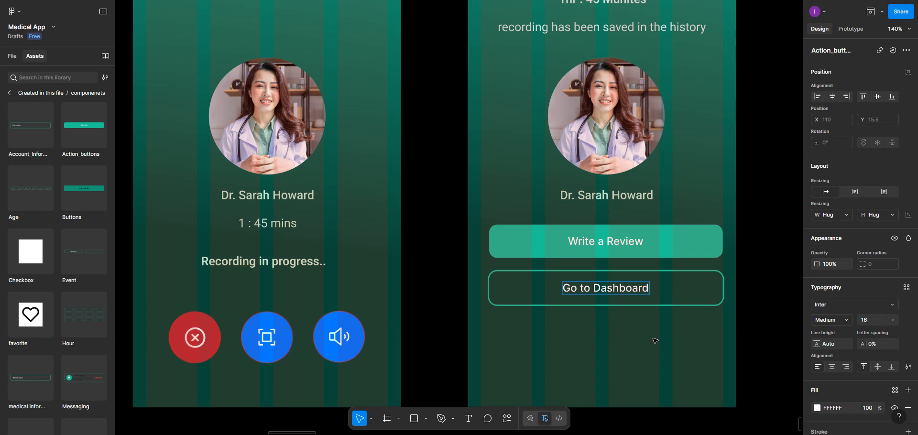
click(672, 303)
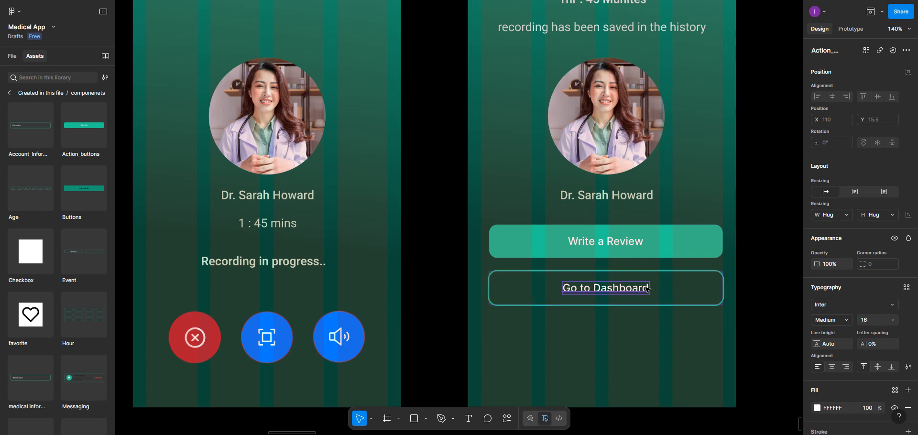
Compare the text properties of the "Write a Review" and "Go to Dashboard" button labels
click(626, 241)
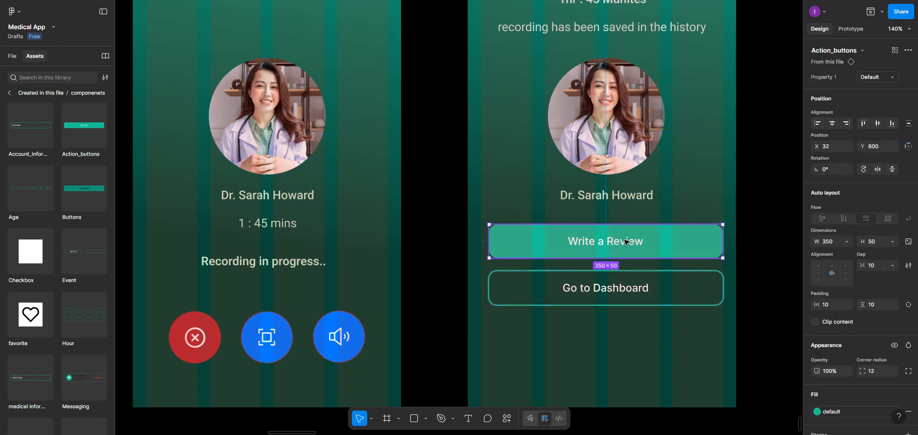
double_click(626, 242)
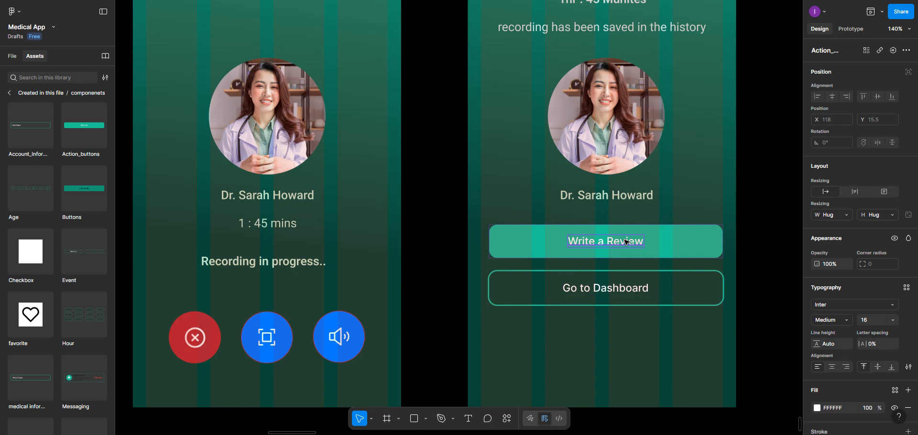
click(630, 292)
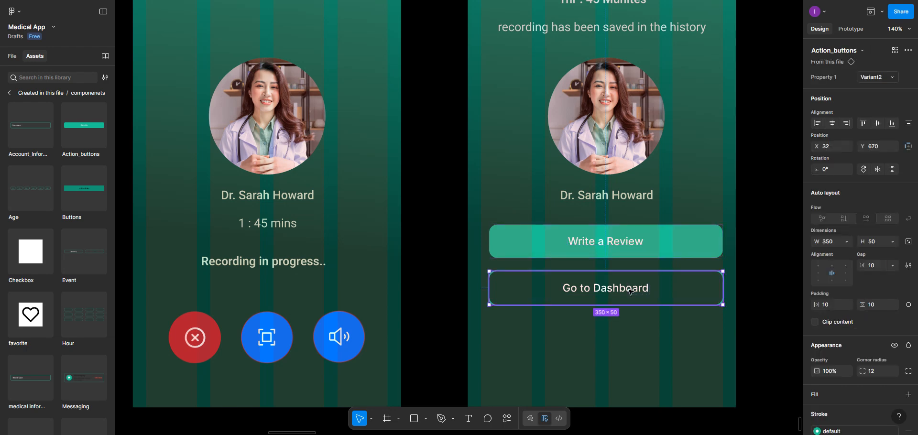
double_click(630, 291)
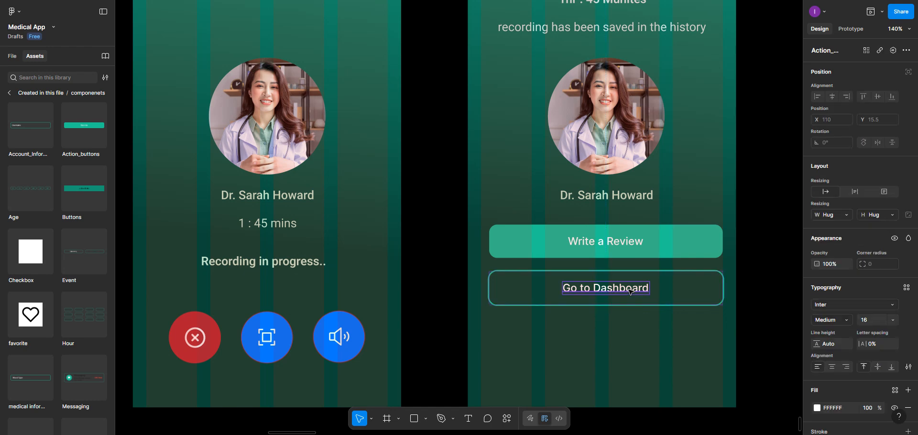
click(630, 246)
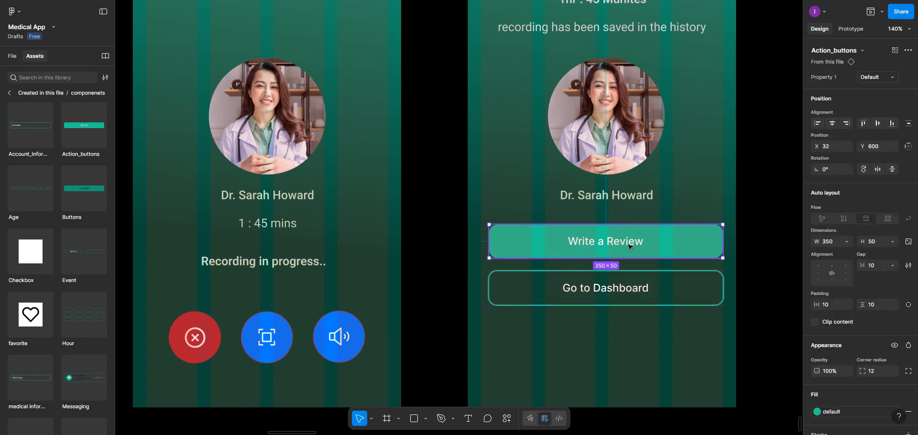
double_click(630, 246)
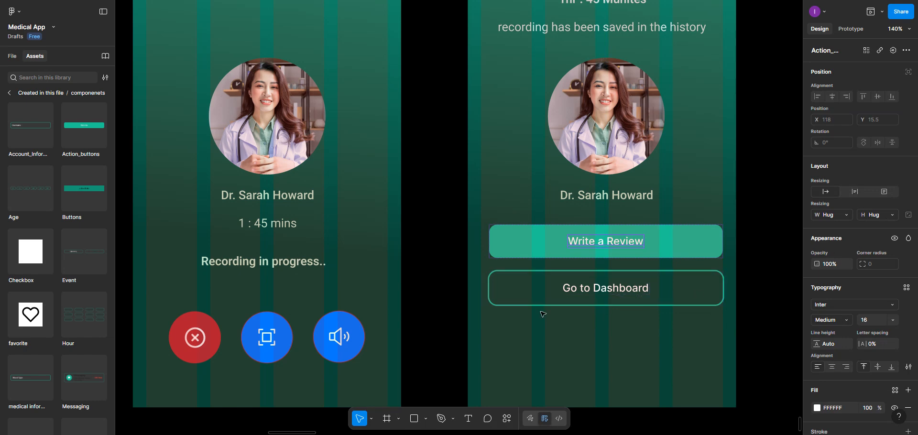
Centre the "Write a Review" and "Go to Dashboard" buttons horizontally on the call-ended screen
scroll(539, 324, down, 2)
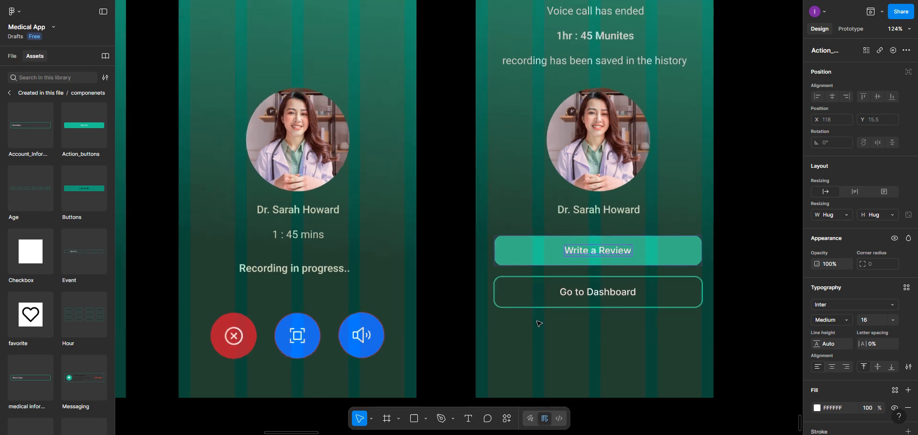
scroll(548, 265, down, 2)
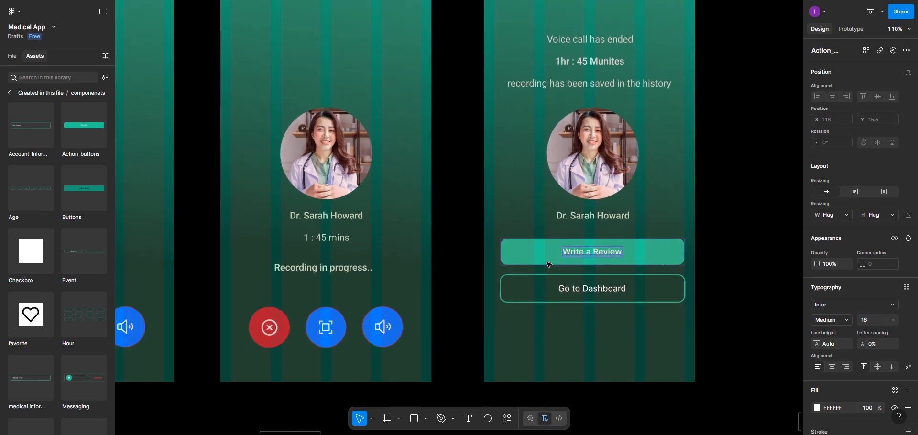
scroll(548, 265, up, 2)
scroll(548, 265, down, 1)
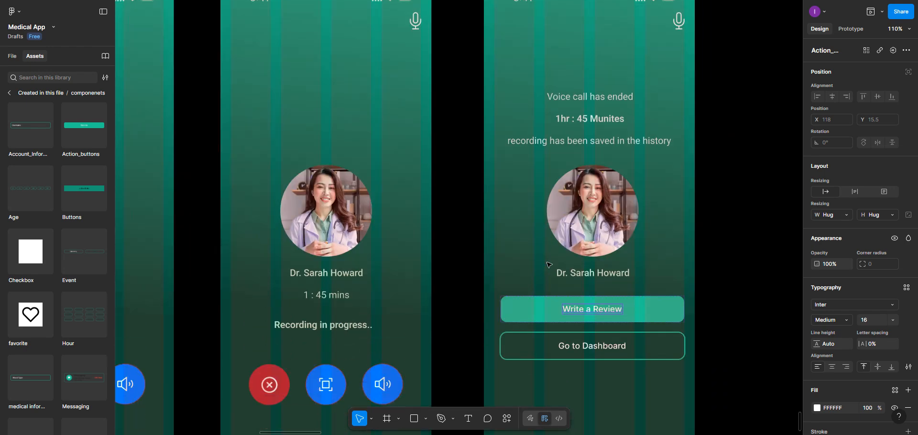
click(528, 301)
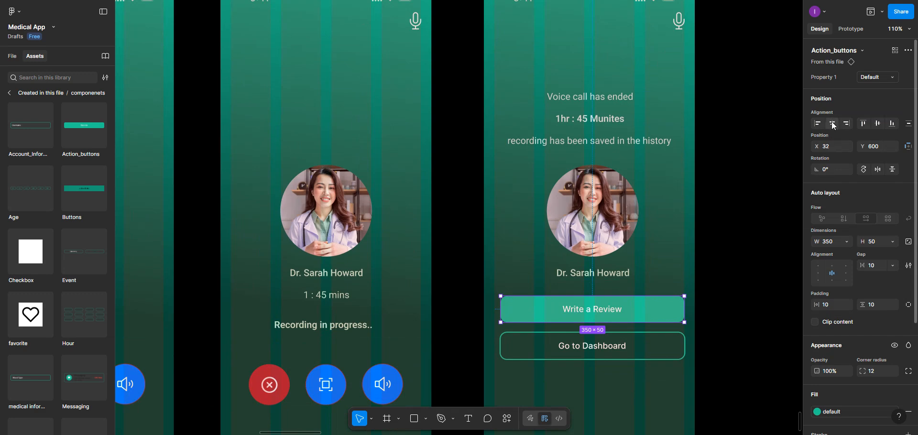
click(833, 124)
key(Tab)
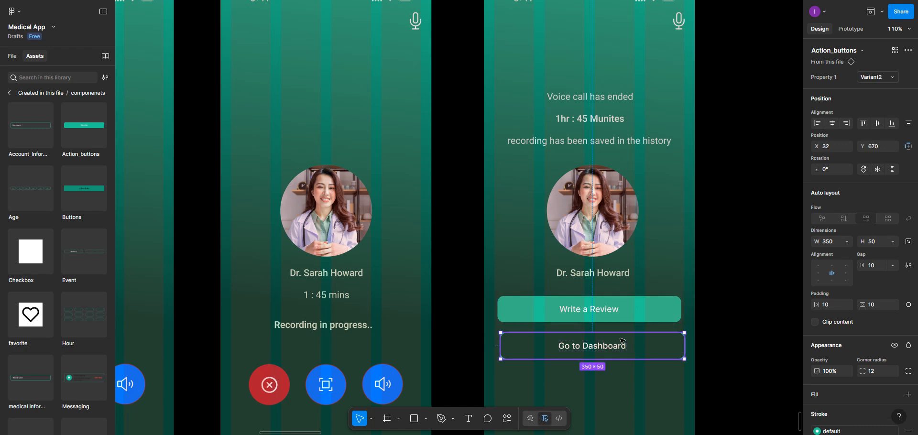
click(832, 123)
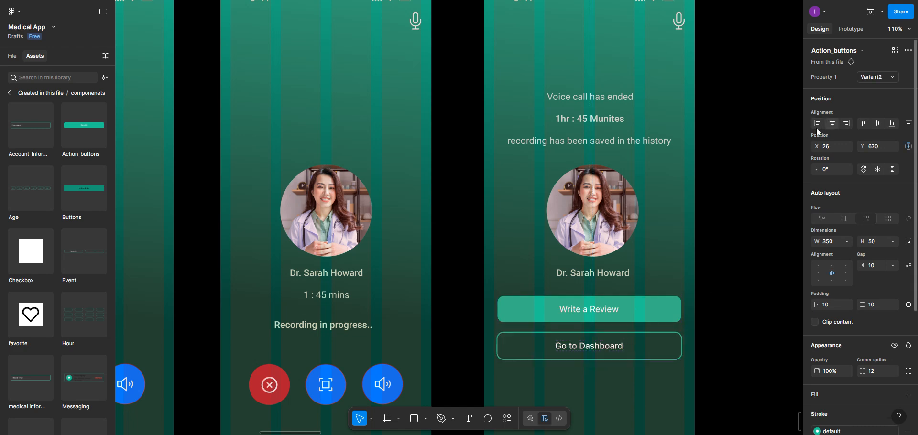
Distribute the call summary and doctor group and both buttons vertically with a spacing of 30
shift+click(627, 310)
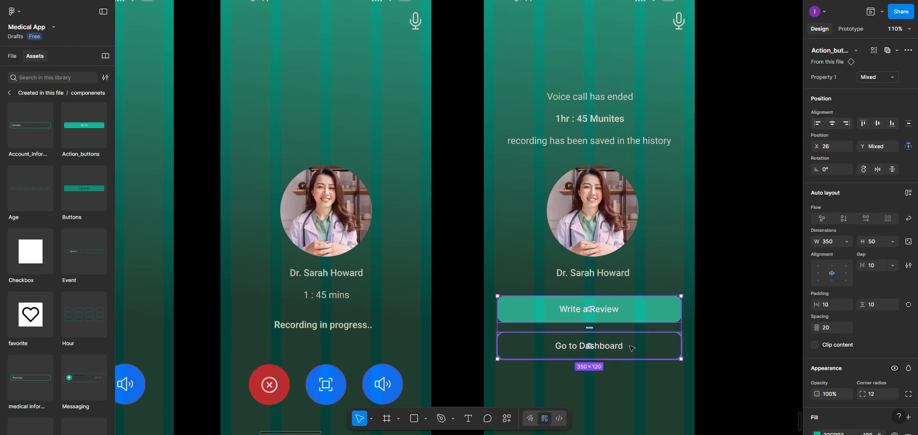
click(908, 124)
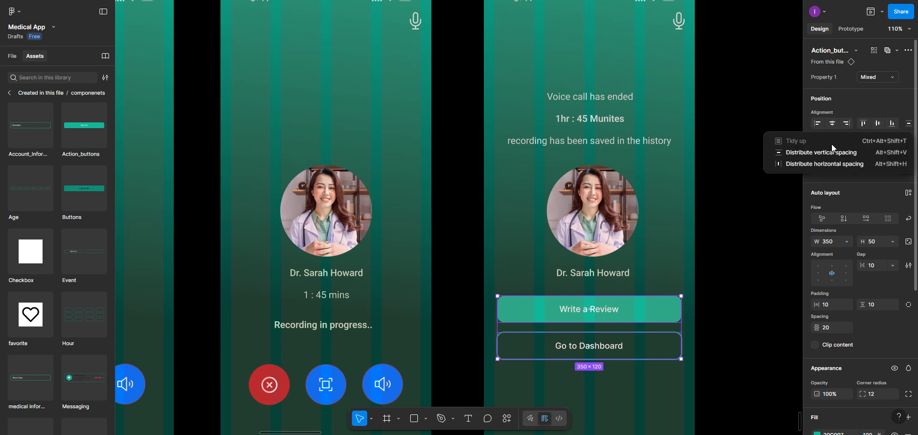
click(826, 151)
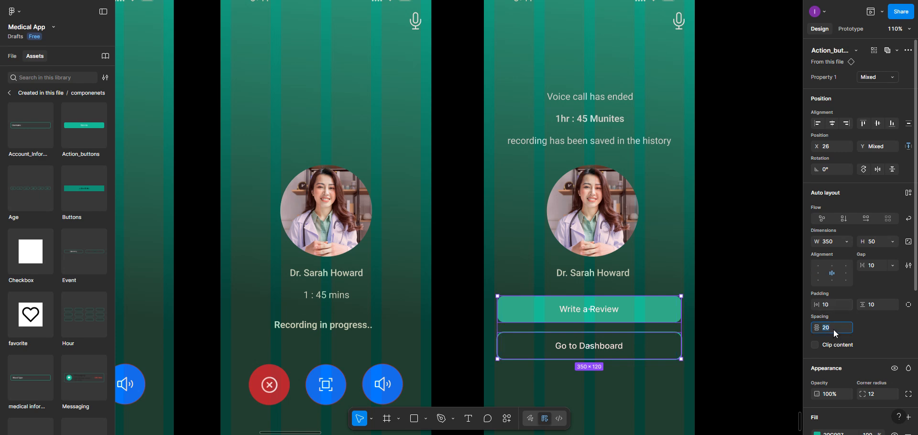
shift+click(624, 242)
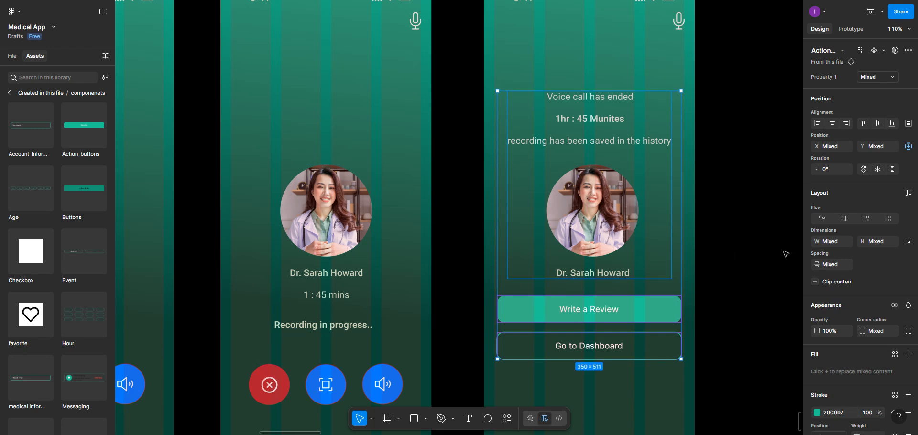
click(908, 124)
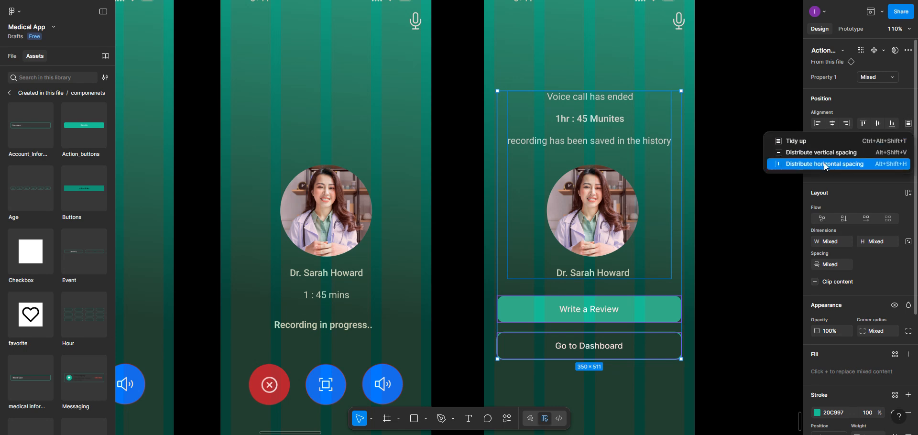
click(822, 153)
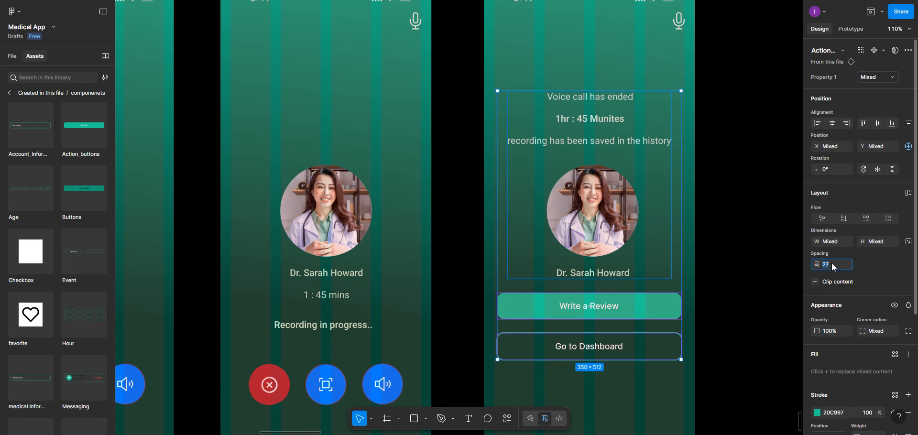
key(Return)
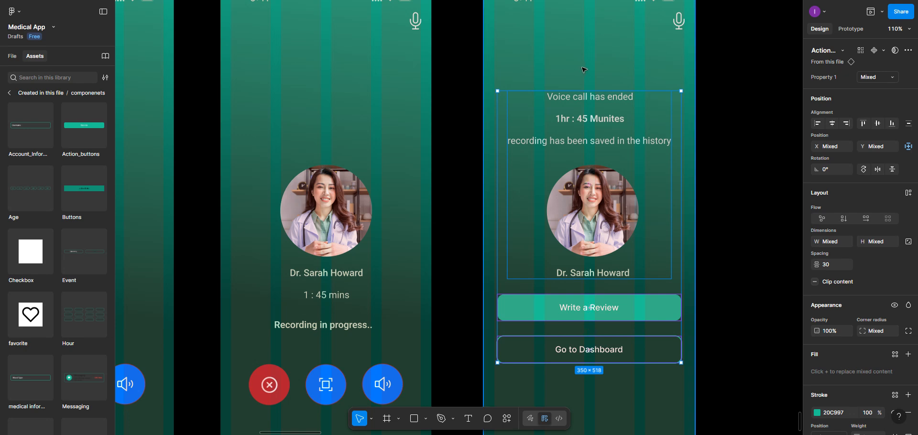
Group the call summary, doctor details and both buttons, and centre the group vertically on the call-ended screen
key(ctrl+g)
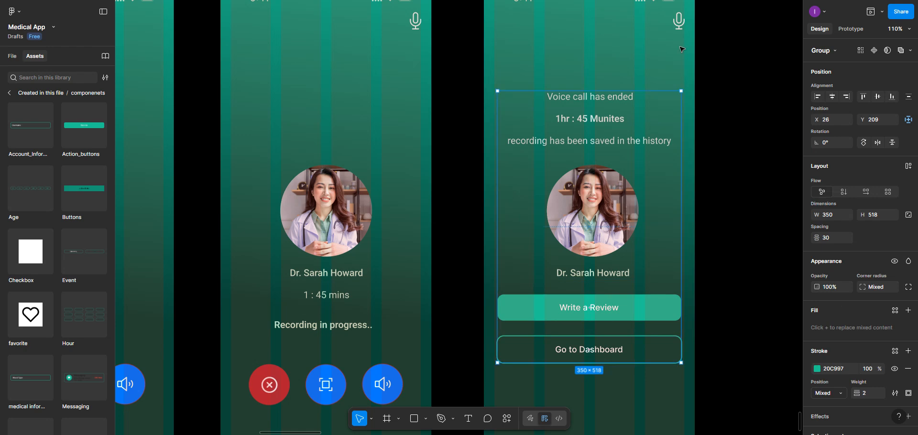
click(883, 98)
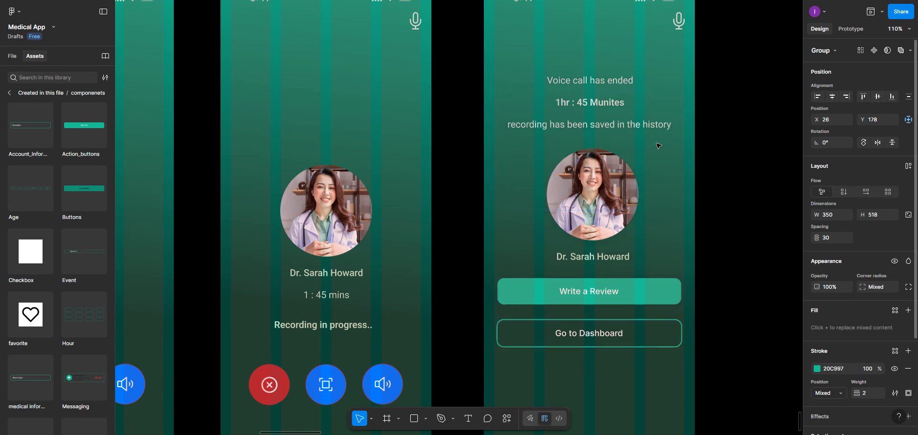
Delete the microphone icon from the call-ended screen
scroll(618, 169, down, 5)
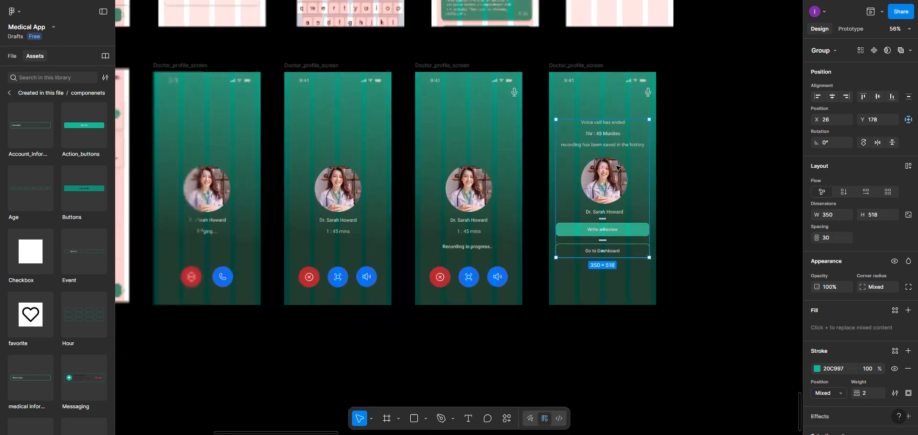
click(648, 91)
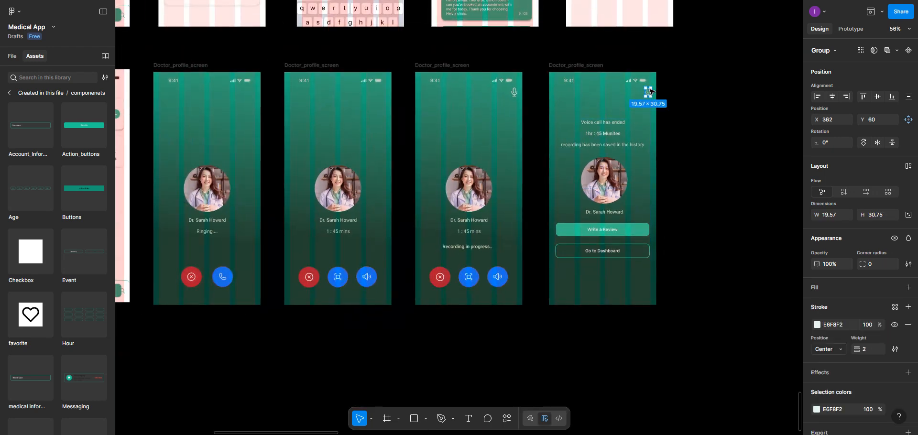
key(Delete)
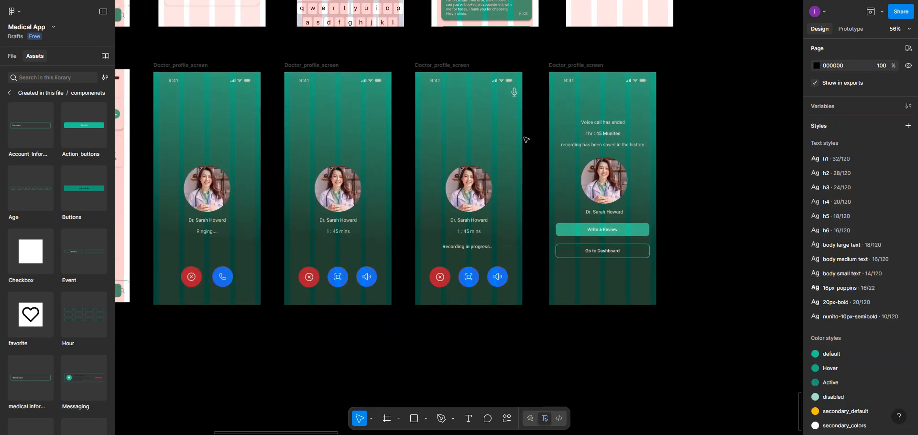
Scale the microphone icon on the recording screen down proportionally to 12.73 × 20
scroll(508, 137, up, 3)
scroll(508, 139, up, 4)
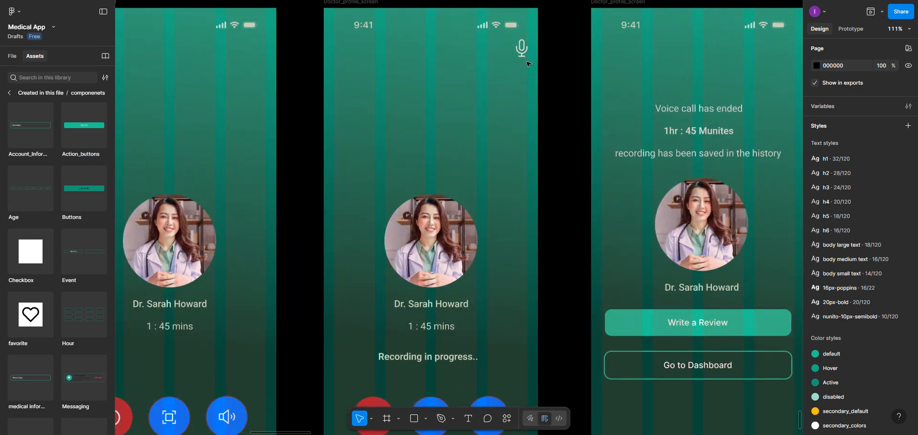
click(521, 48)
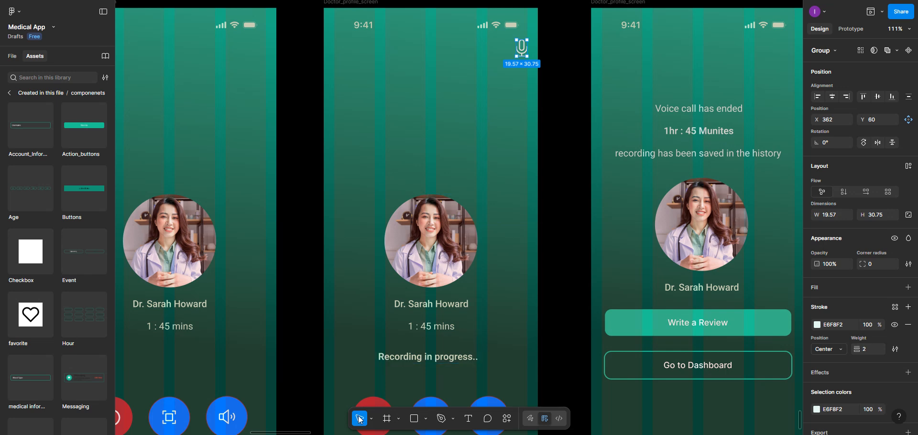
click(371, 418)
click(379, 395)
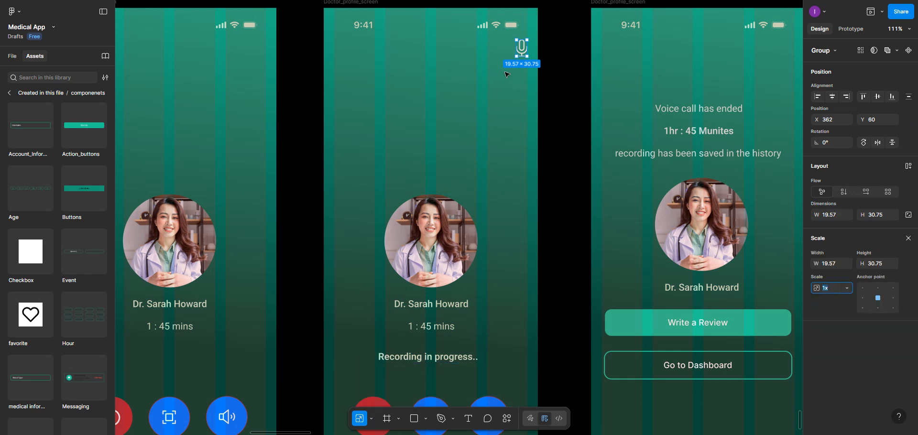
drag(525, 57, 525, 51)
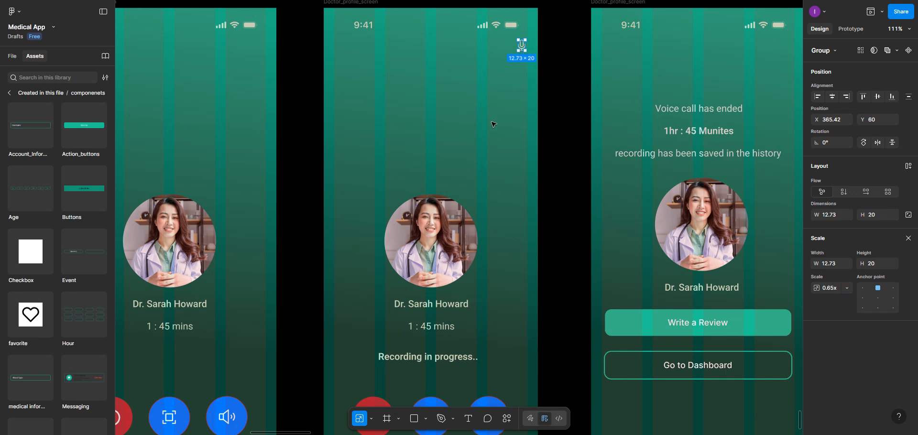
click(557, 117)
Centre the doctor photo and text groups vertically on the recording, ongoing-call and ringing screens
scroll(557, 117, down, 5)
scroll(557, 116, down, 2)
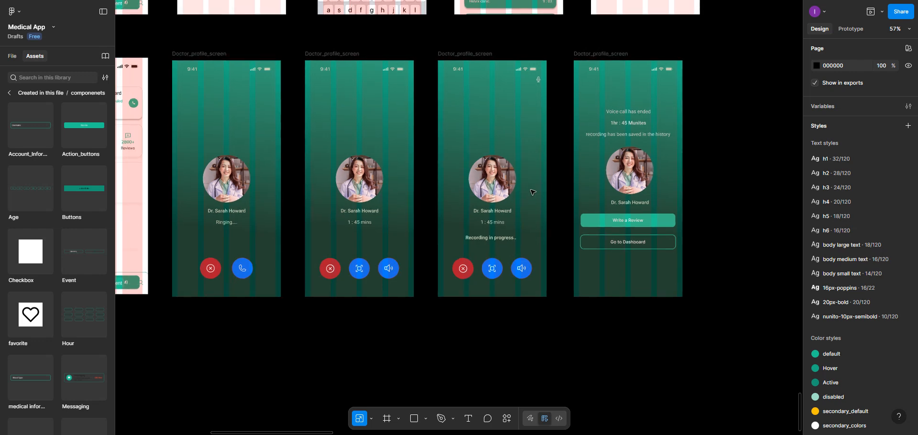
click(494, 191)
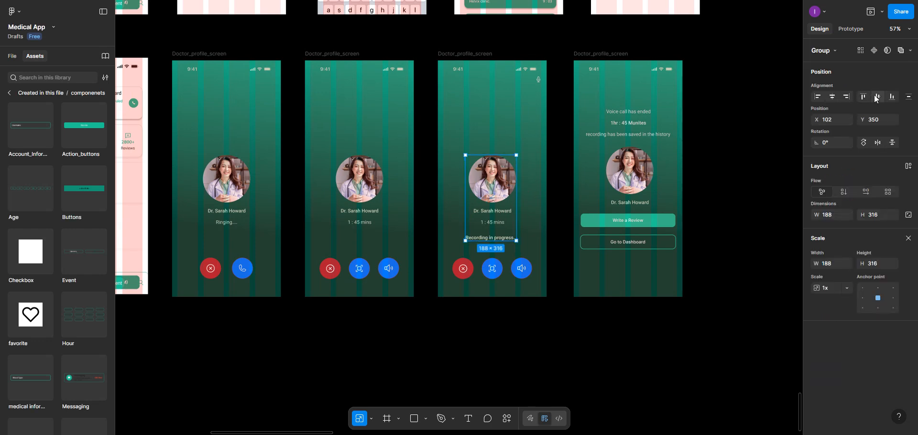
click(876, 97)
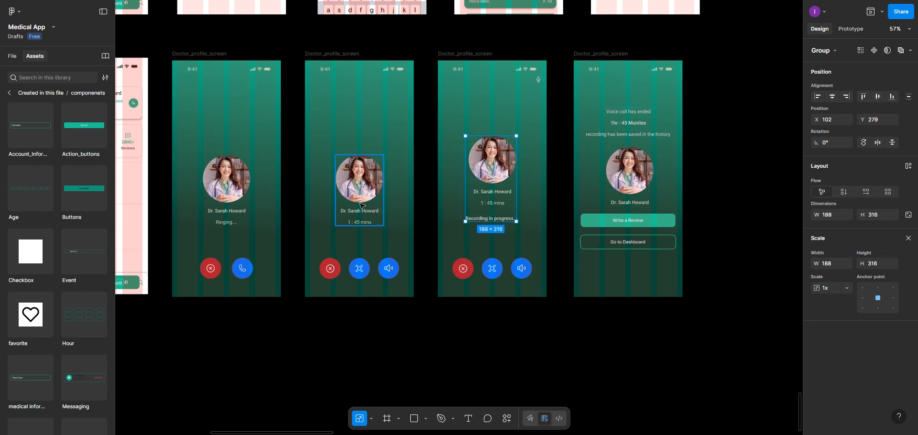
click(361, 206)
click(877, 96)
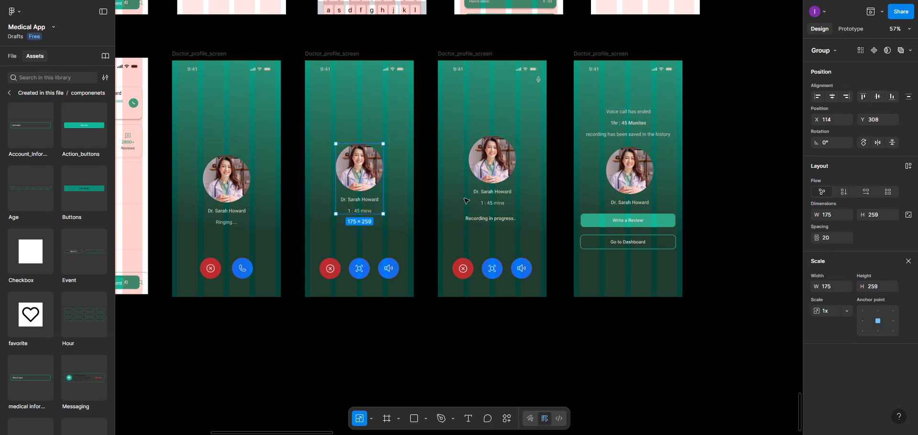
click(243, 201)
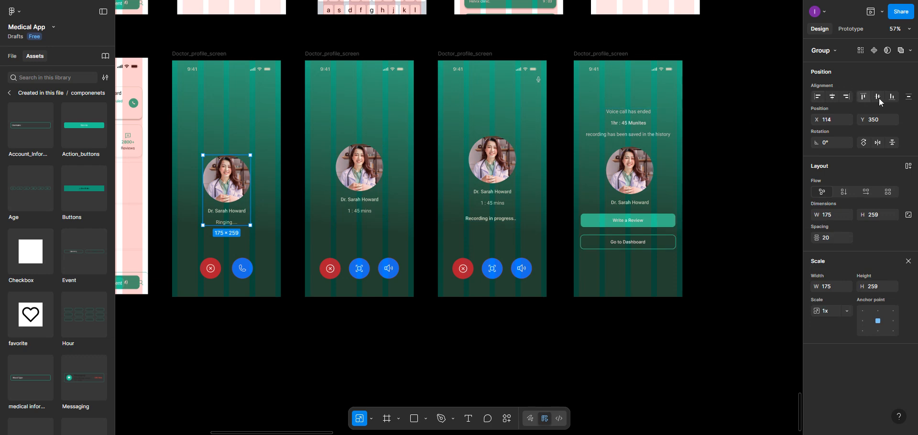
click(878, 97)
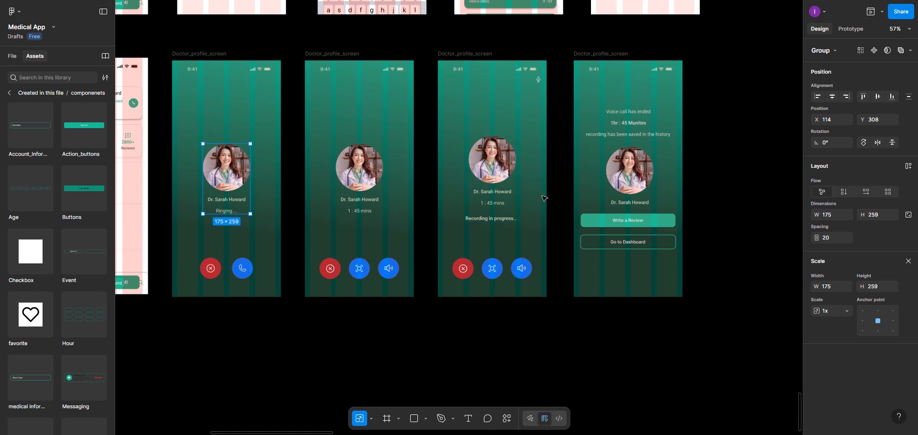
Rename the frame of the ringing screen as Call_screen
scroll(406, 212, down, 2)
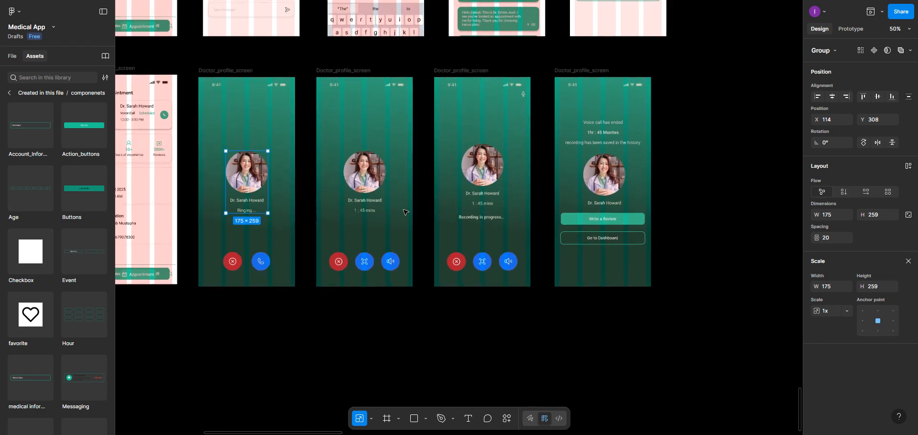
scroll(406, 212, up, 1)
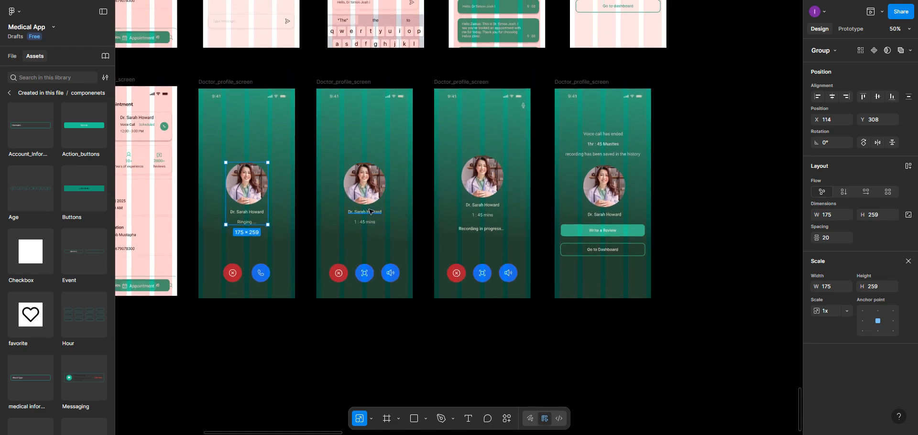
scroll(371, 212, down, 3)
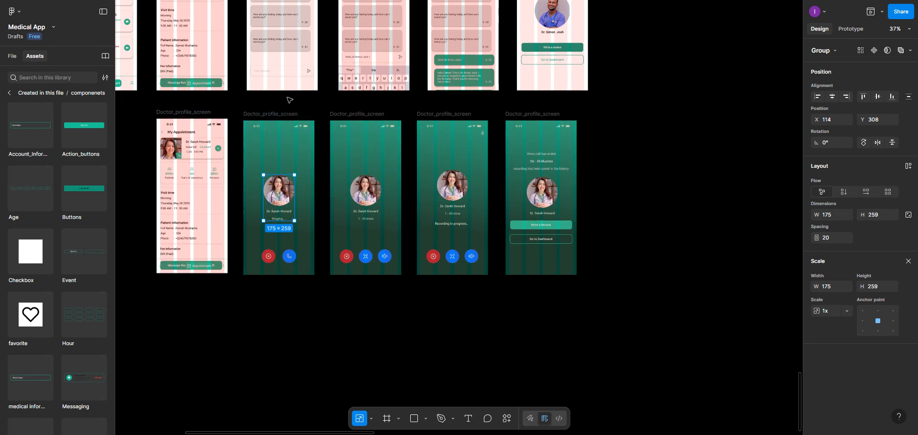
double_click(263, 115)
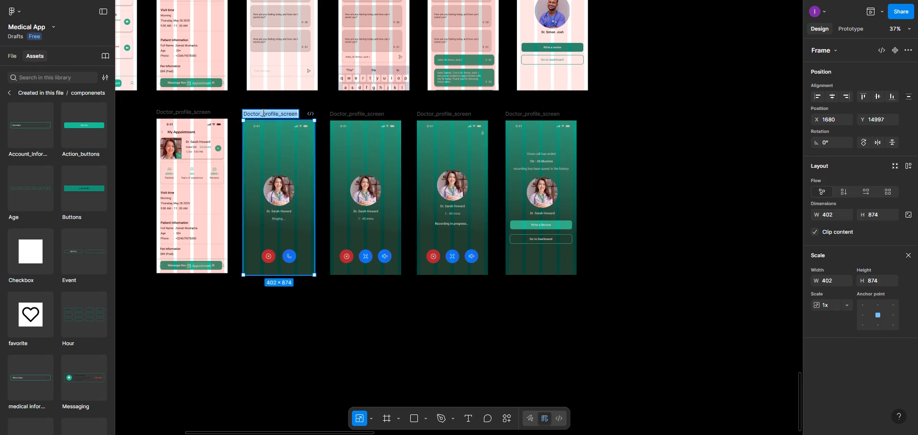
text(Call)
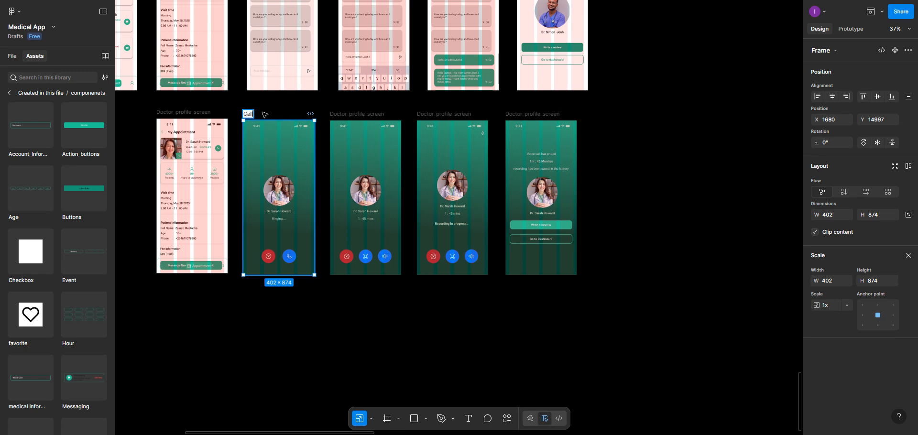
text(_scr)
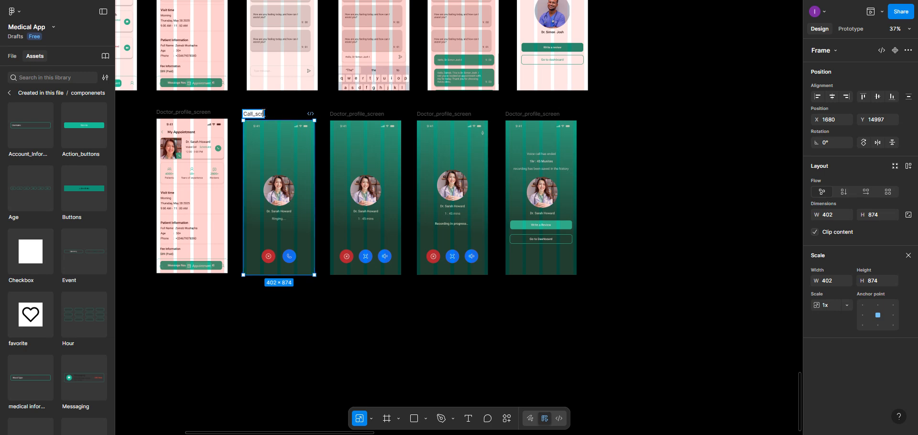
text(een)
Rename the My Appointment frame beside the call screens as call_schedule_screen
click(209, 116)
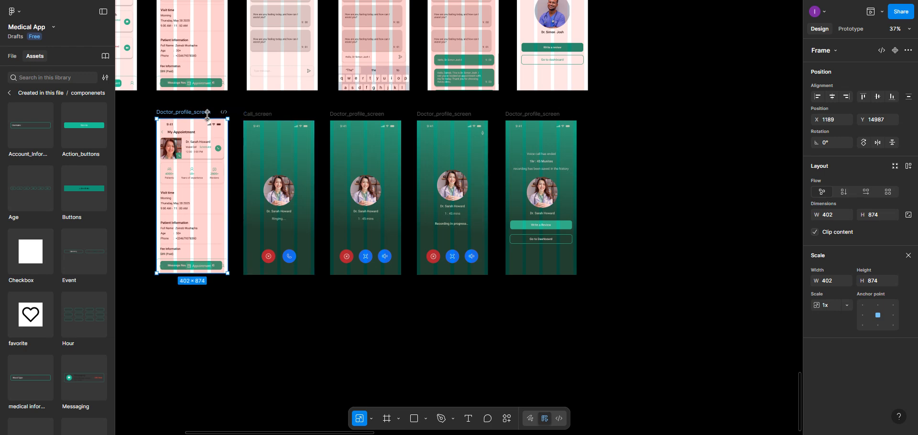
double_click(208, 112)
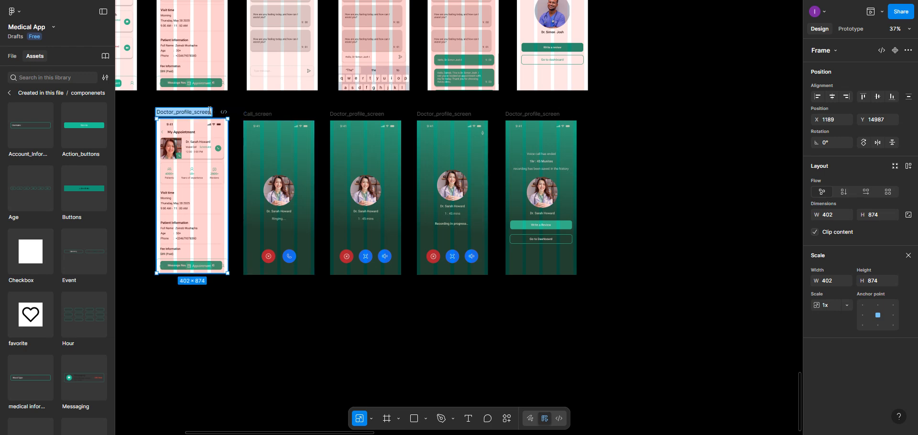
text(S)
key(BackSpace)
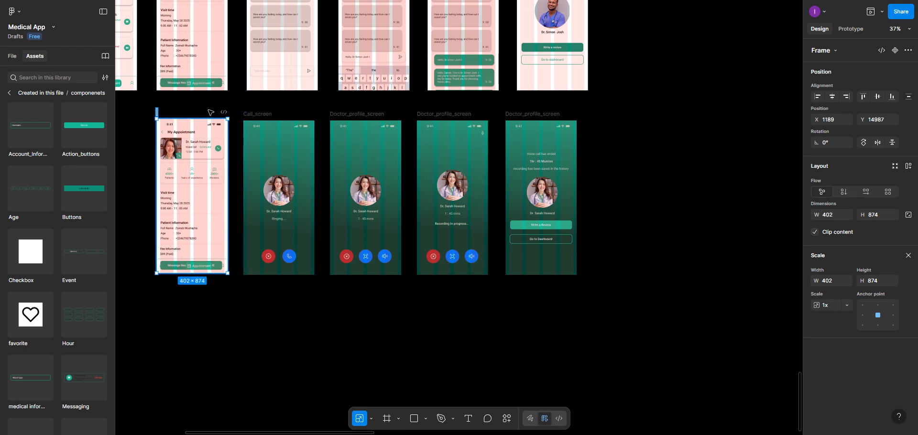
text(call_schedule)
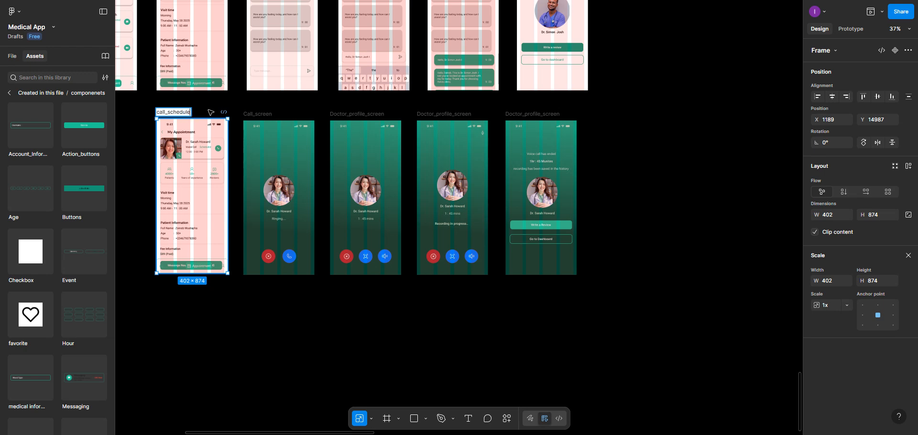
text(_screen)
Rename the frame of the ongoing-call screen without the recording text as On_call_screen
double_click(372, 115)
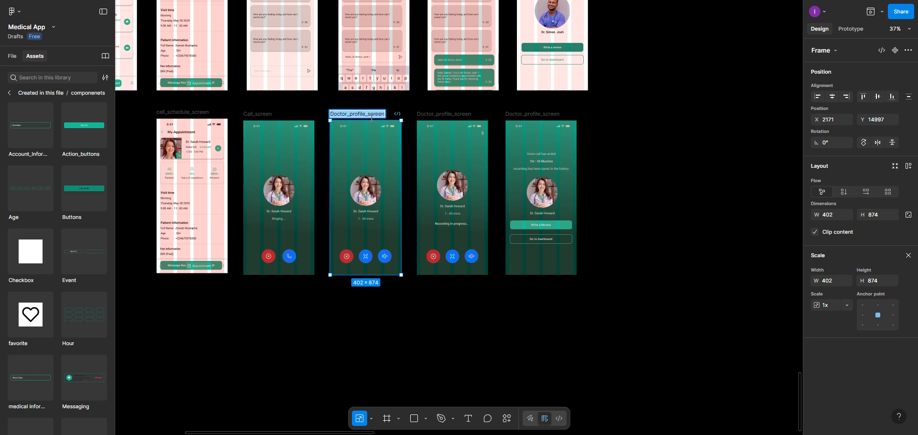
text(On_call)
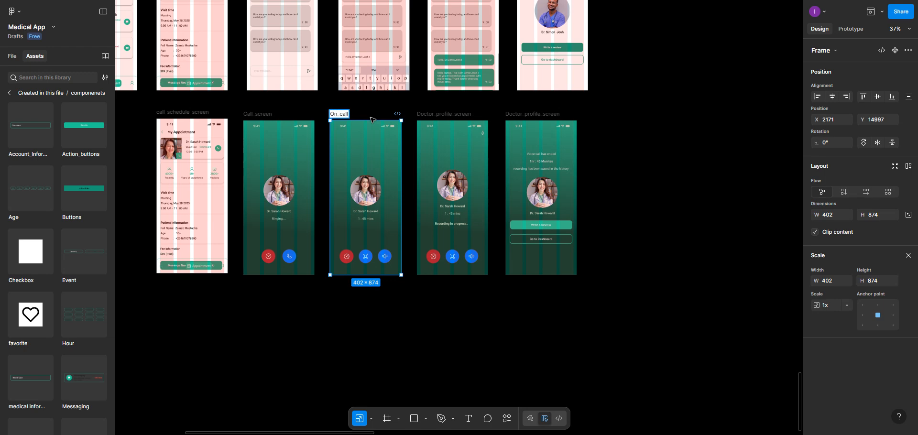
text(_screeb)
key(BackSpace)
text(n)
Rename the frame with the "Recording in progress" text as On_recording_screen
double_click(431, 113)
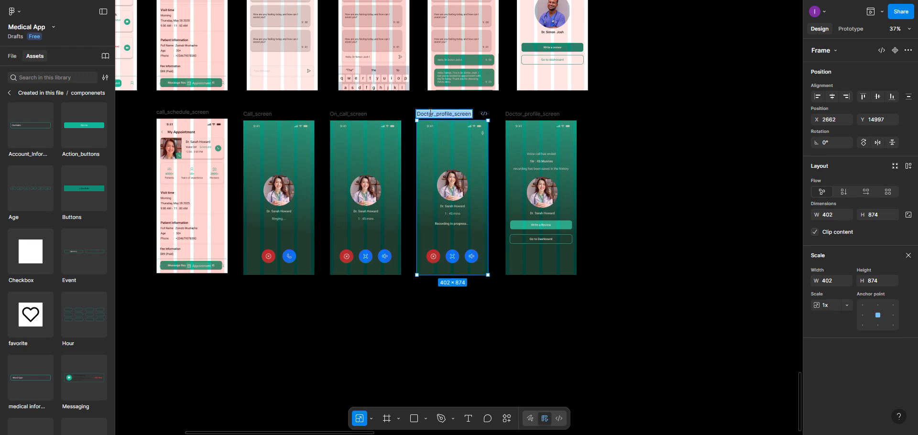
text(O)
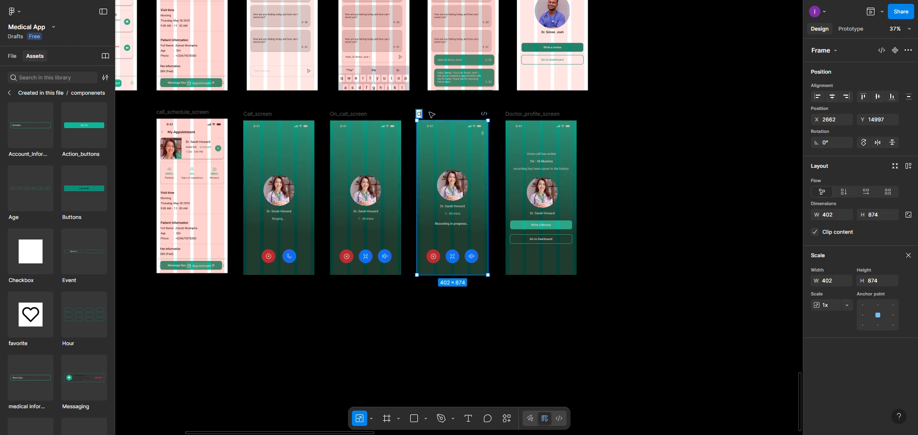
text(n_recording_scr)
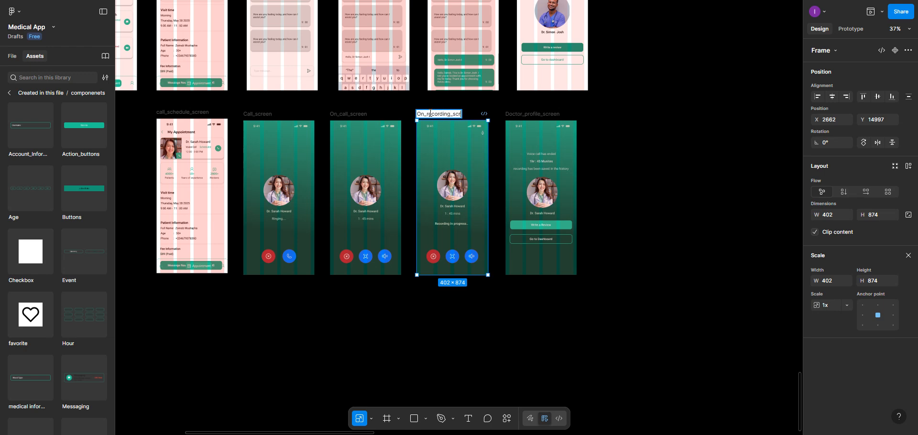
text(een)
Rename the frame of the call-ended screen as end_screen
double_click(525, 114)
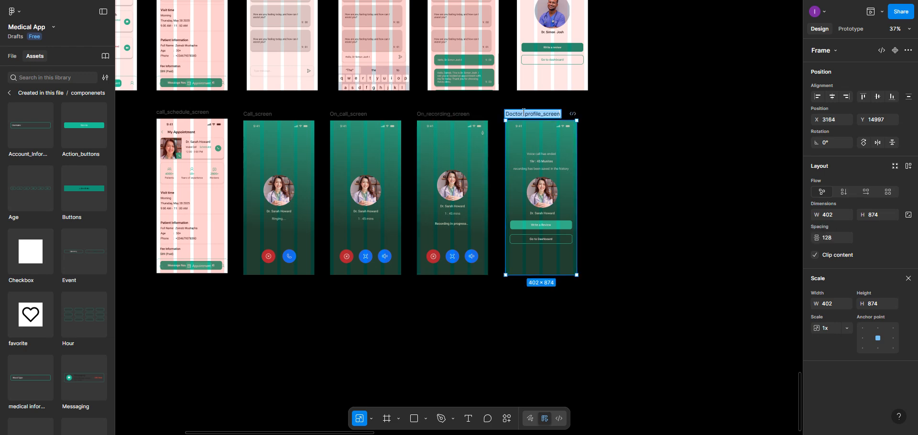
text(e)
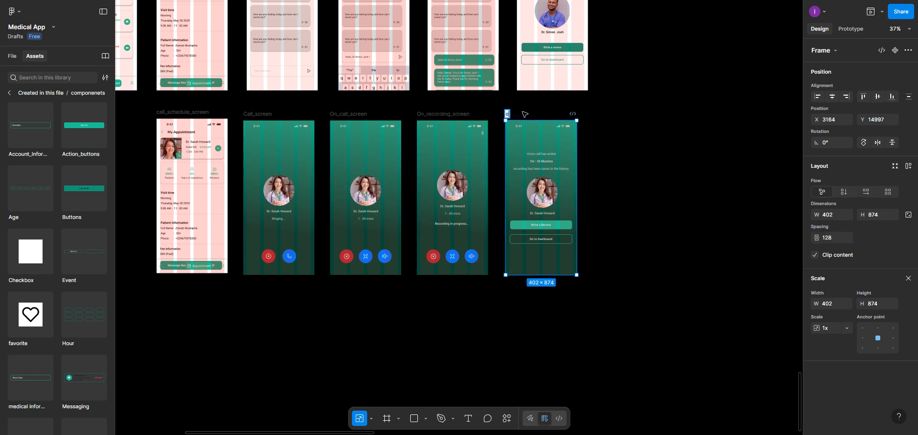
text(nd_screen)
click(595, 146)
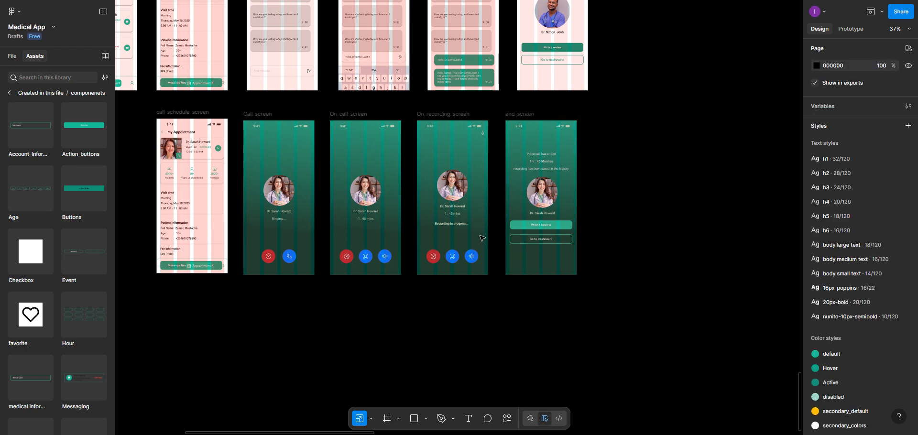
scroll(482, 238, up, 3)
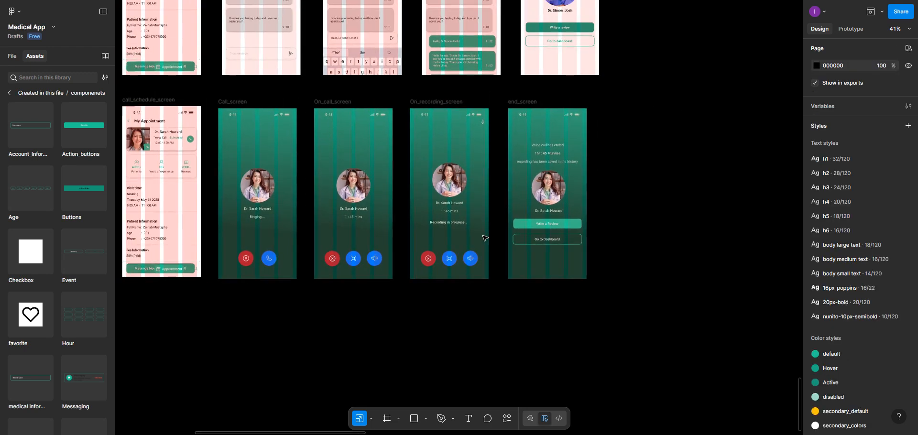
scroll(484, 237, up, 2)
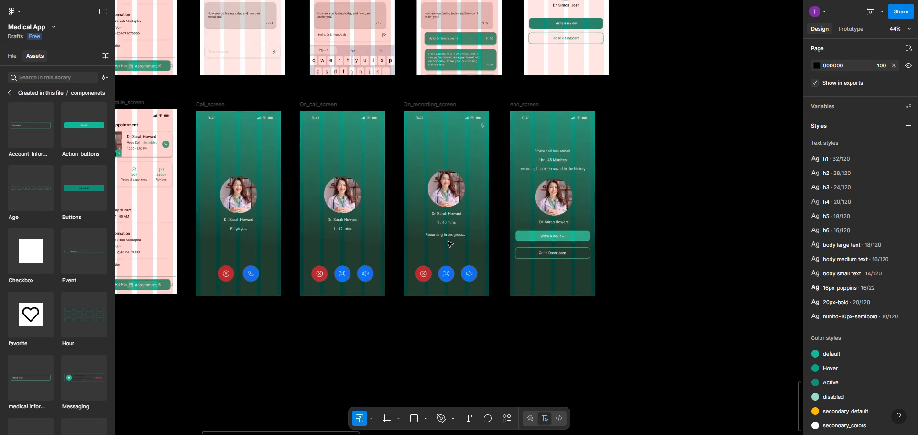
scroll(450, 244, up, 3)
scroll(449, 244, left, 4)
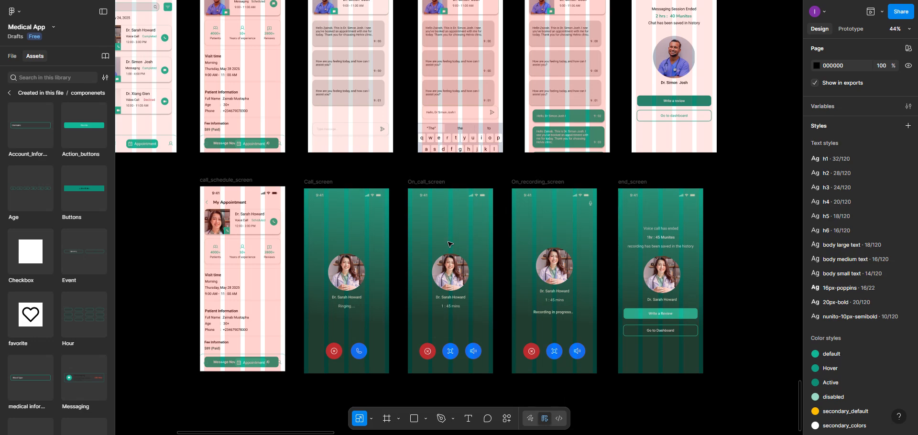
scroll(450, 244, down, 2)
scroll(449, 244, up, 5)
scroll(450, 244, down, 7)
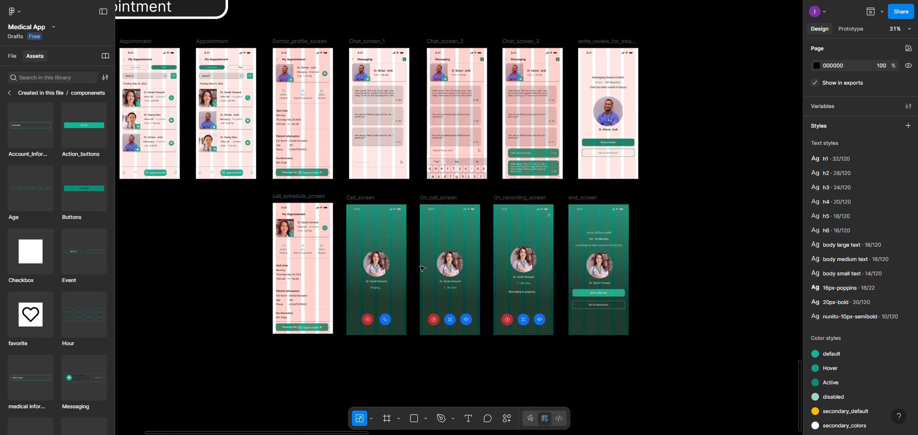
scroll(423, 251, up, 2)
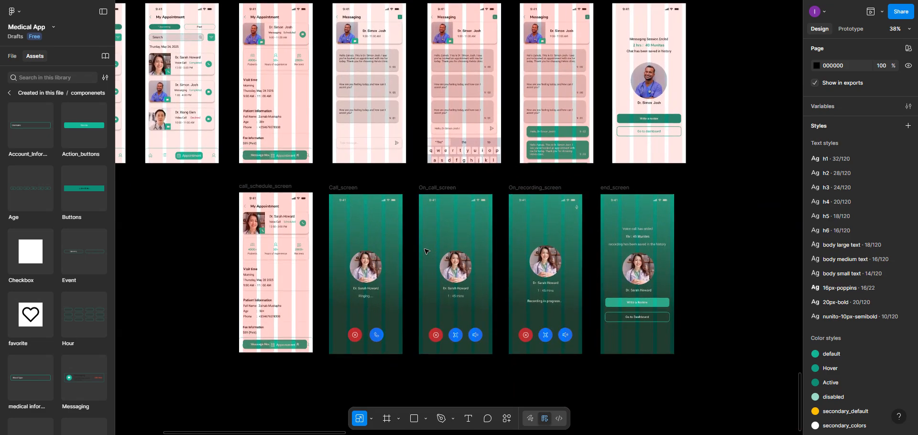
scroll(424, 251, up, 2)
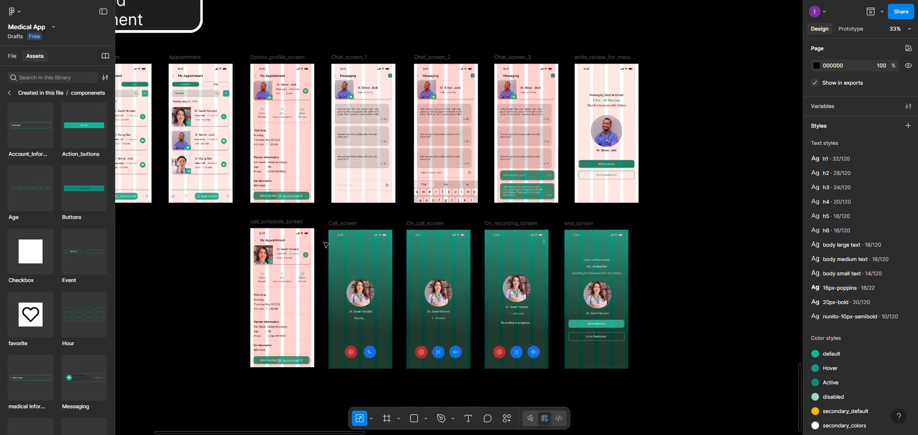
scroll(324, 244, down, 1)
scroll(324, 244, down, 1)
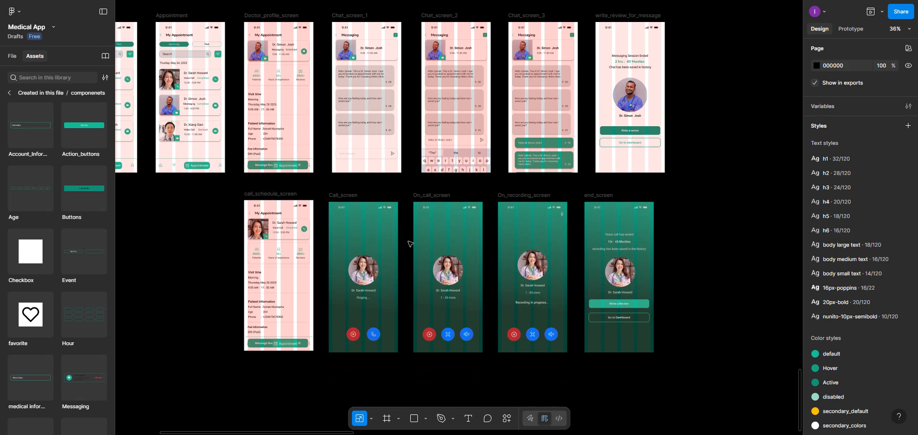
scroll(412, 240, up, 2)
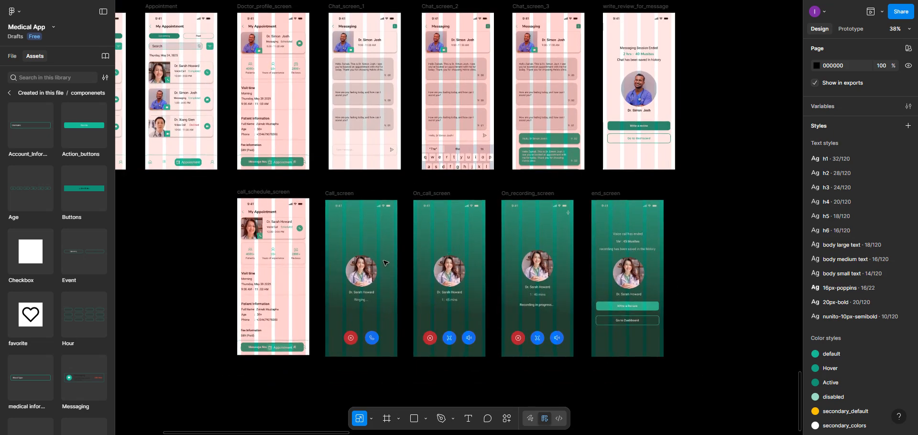
scroll(384, 263, down, 1)
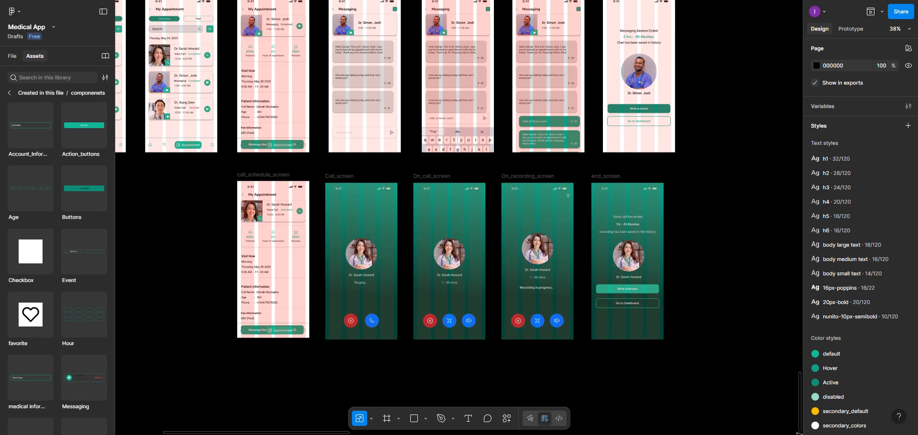
click(805, 434)
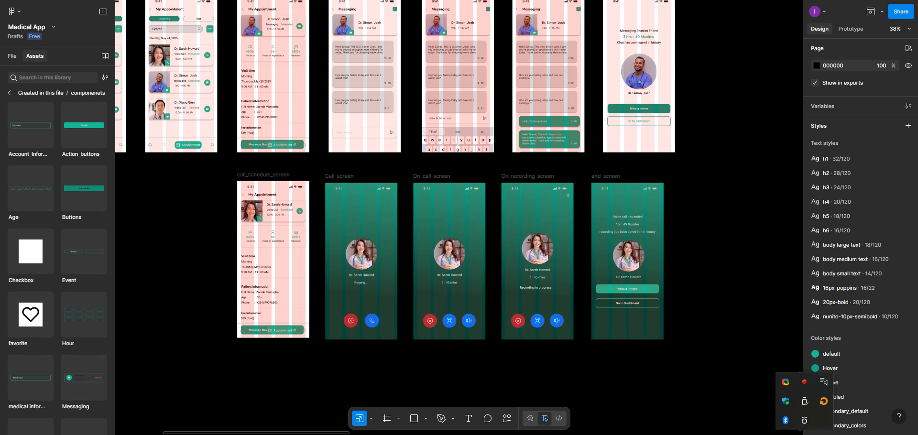